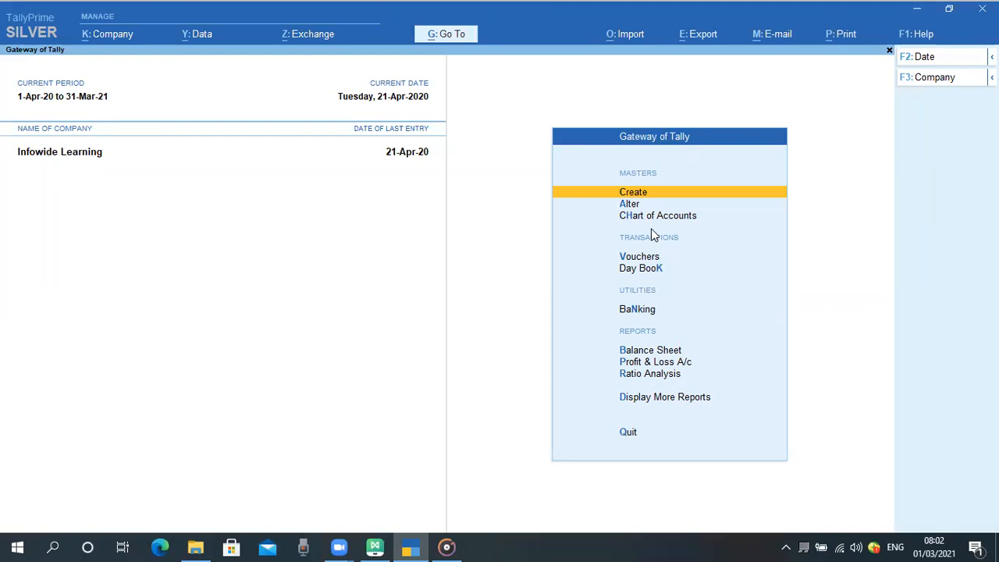
key("Down")
key("Down")
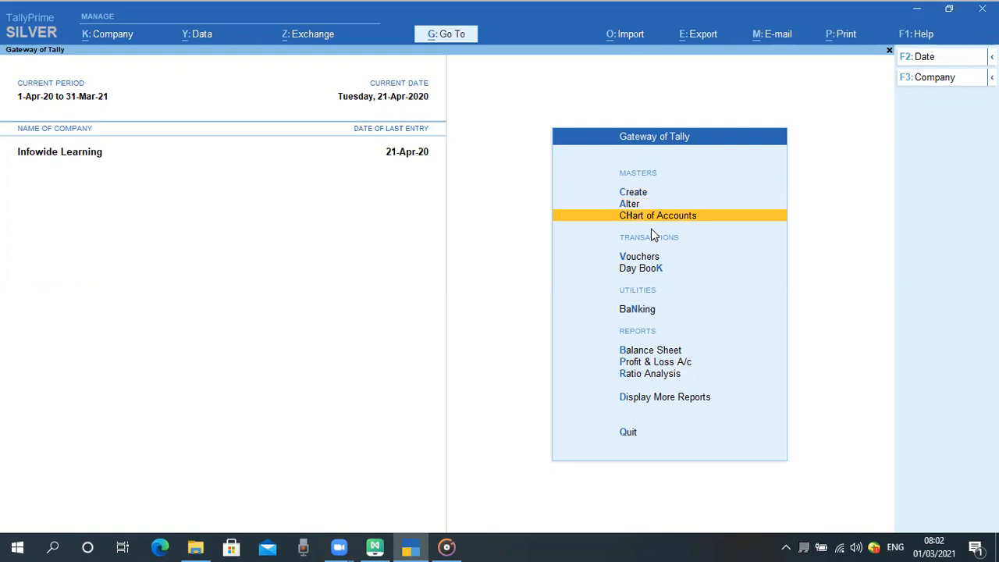
key("Up")
key("Up")
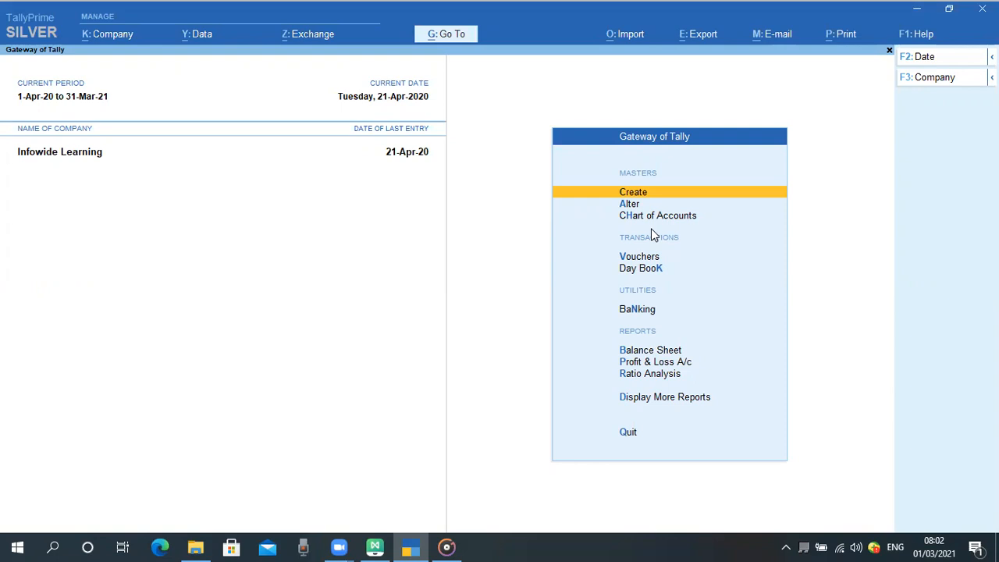
Open the master creation form for a new voucher type
key("Return")
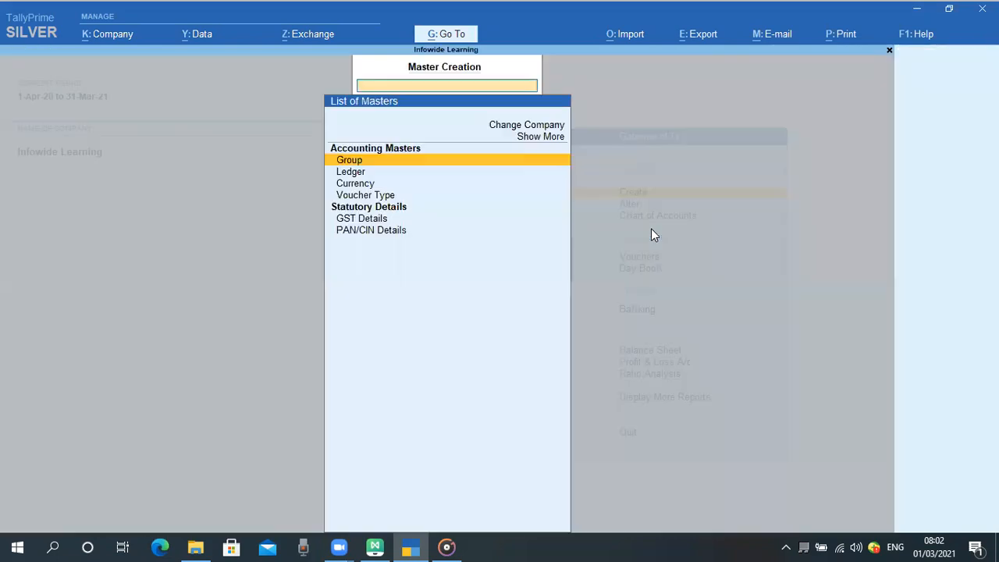
key("Down")
key("Down")
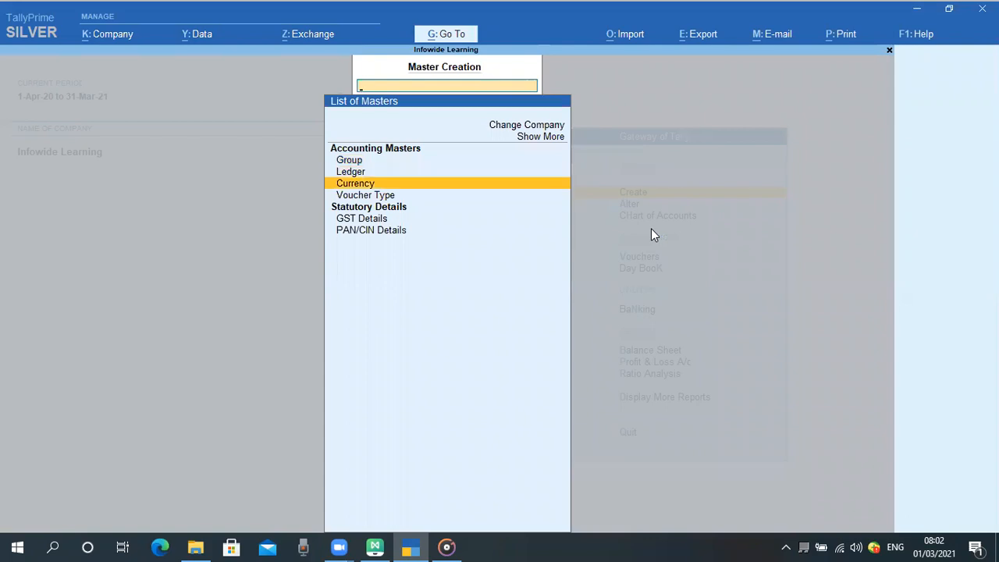
key("Down")
key("Up")
key("Up")
key("Up")
key("Up")
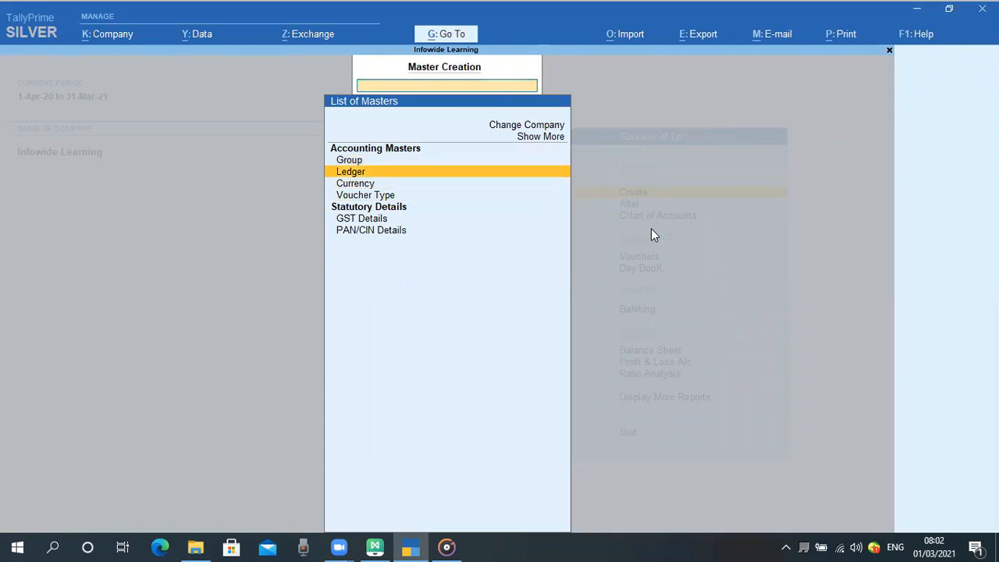
key("Down")
key("Down")
key("Down")
key("Down")
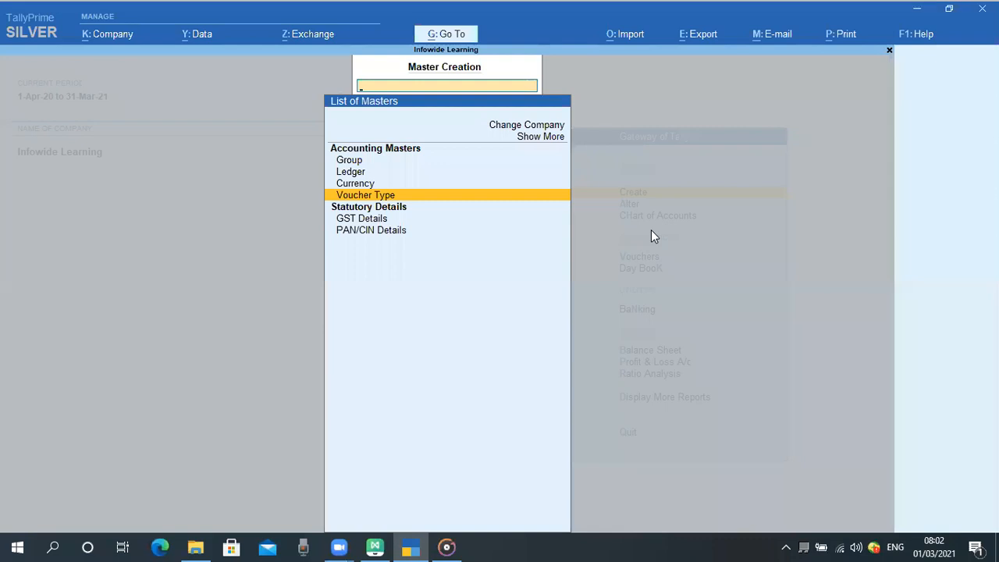
key("Return")
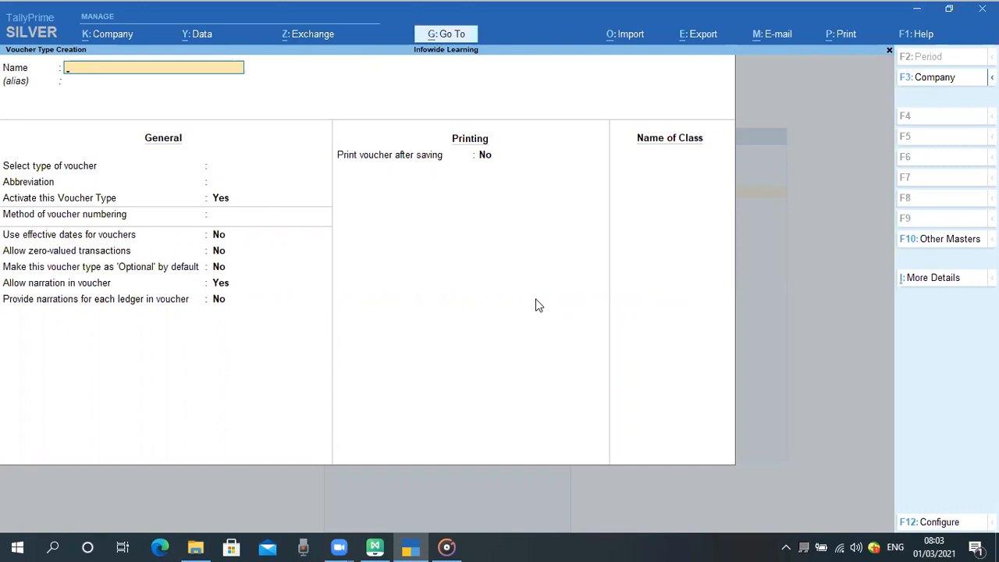
Switch to the MindMaster map and review the Contra, Payment, Receipts and Journal branches of Type of Voucher, collapsing the page format pane
left_click(375, 546)
left_click(560, 229)
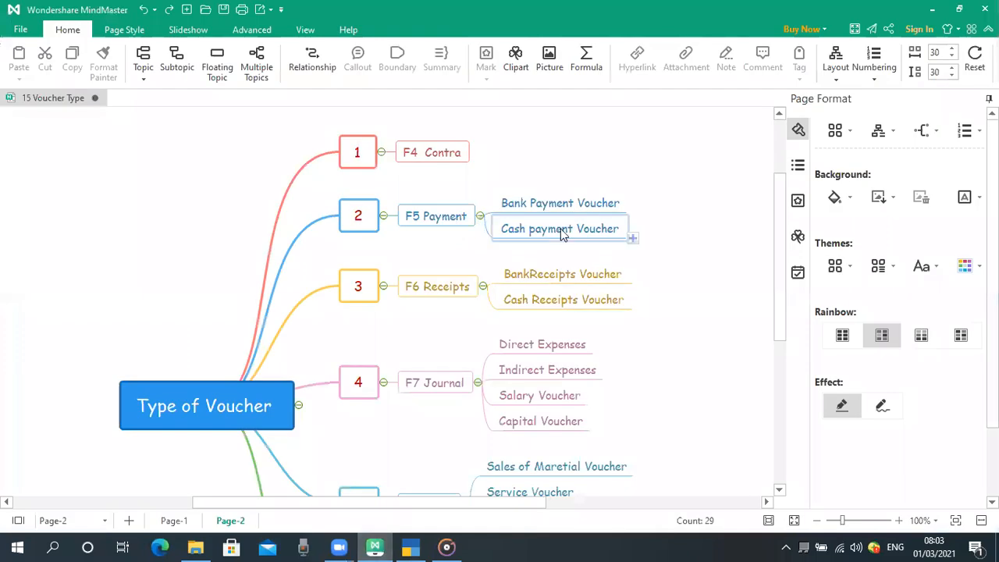
scroll(591, 212, "down", 1)
scroll(589, 215, "down", 1)
scroll(591, 214, "up", 3)
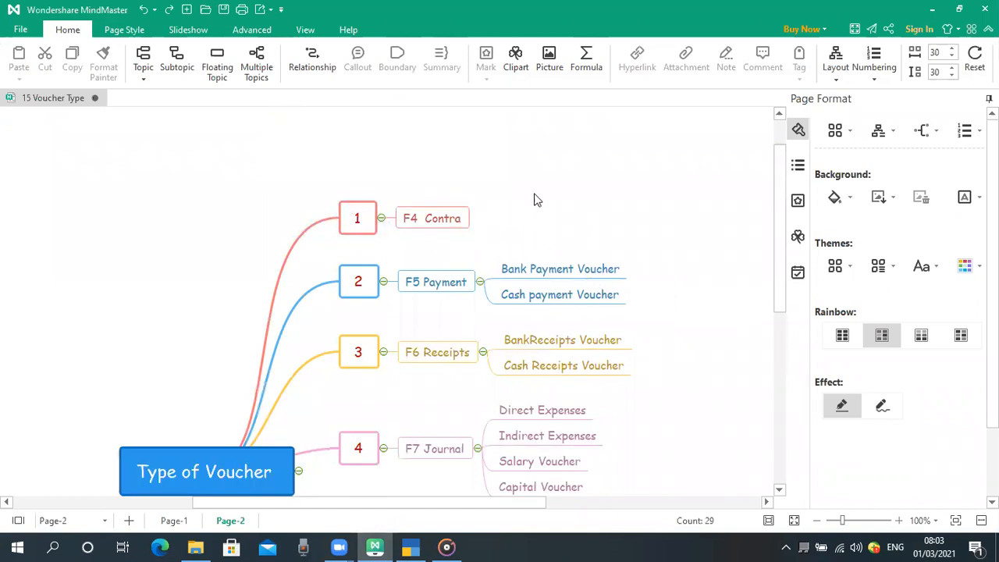
scroll(569, 216, "down", 1)
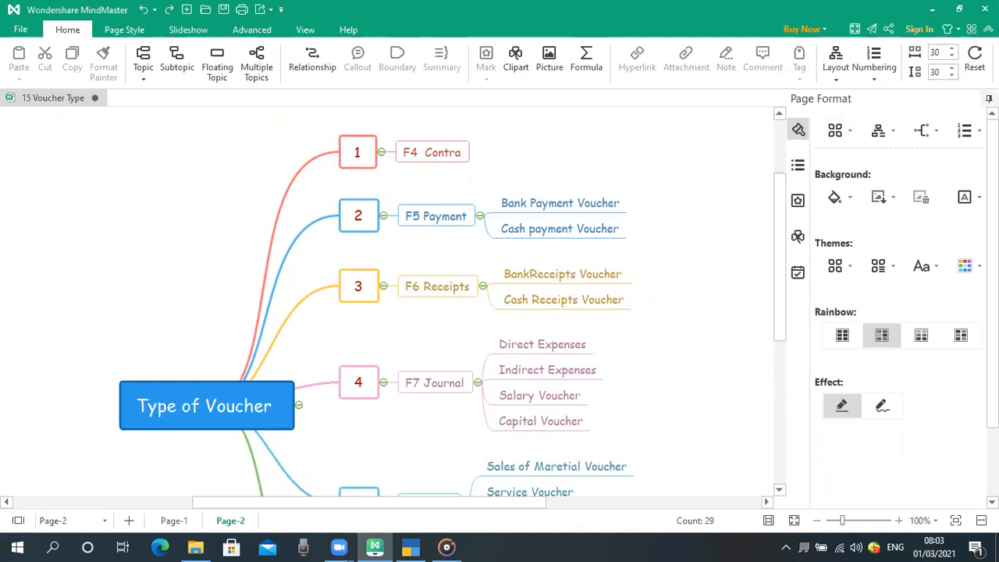
left_click(989, 99)
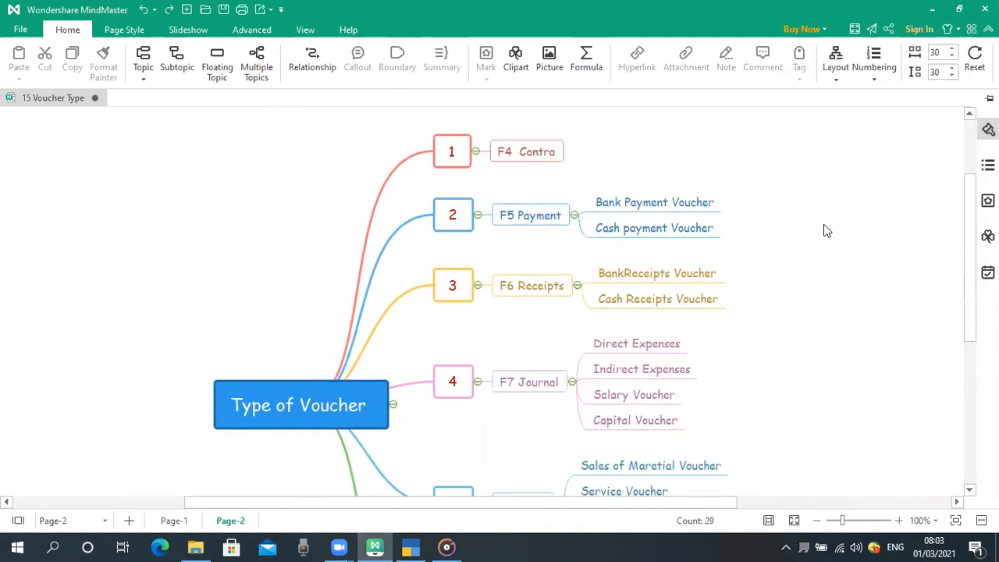
Switch back to TallyPrime and name the new voucher type Bank Payment Voucher, leaving the alias empty
key("alt+Tab")
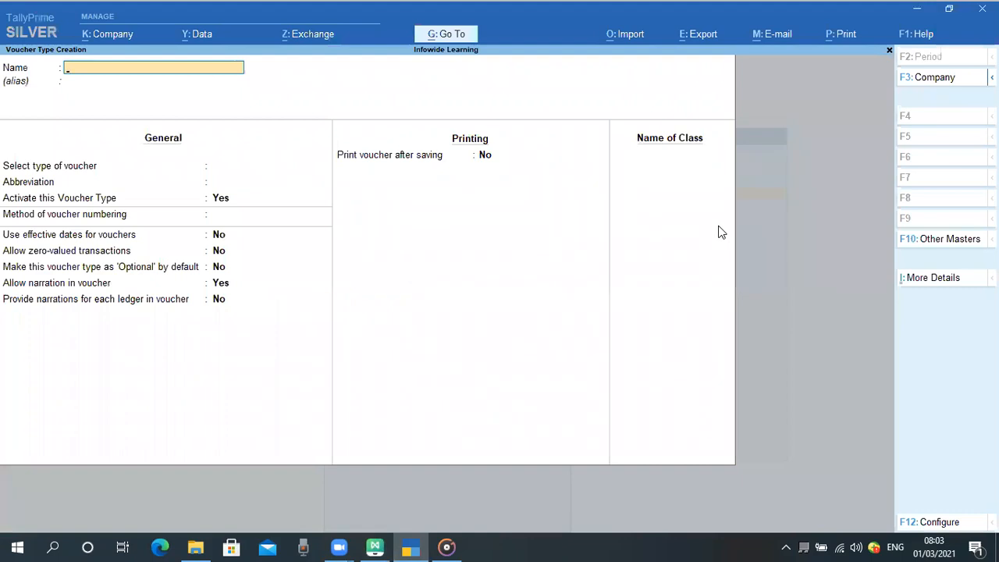
type("Bankc")
key("BackSpace")
type("Payament")
key("alt+Tab")
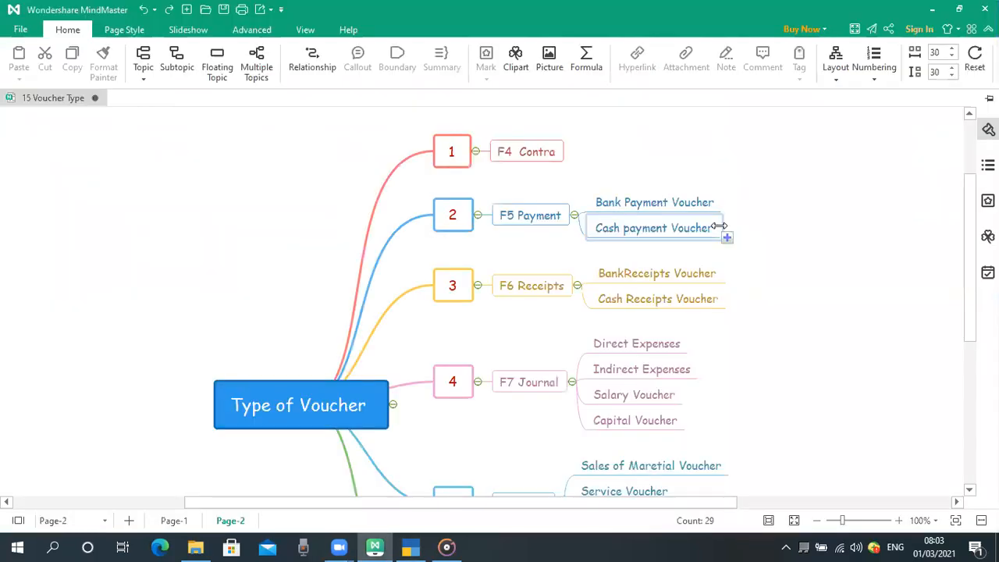
key("alt+Tab")
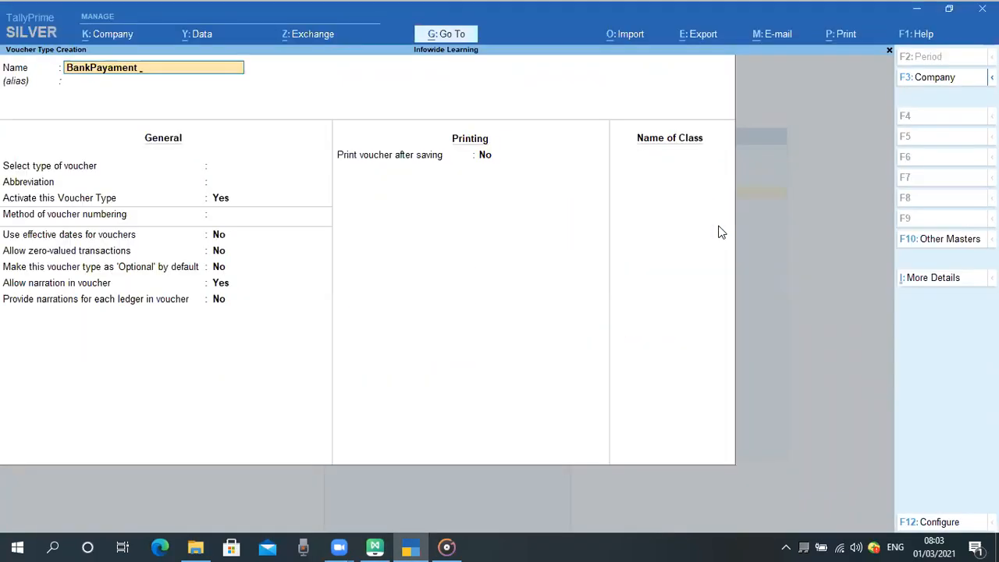
key("BackSpace")
key("BackSpace")
key("BackSpace")
key("BackSpace")
key("BackSpace")
key("BackSpace")
key("BackSpace")
type("Payment Voucher")
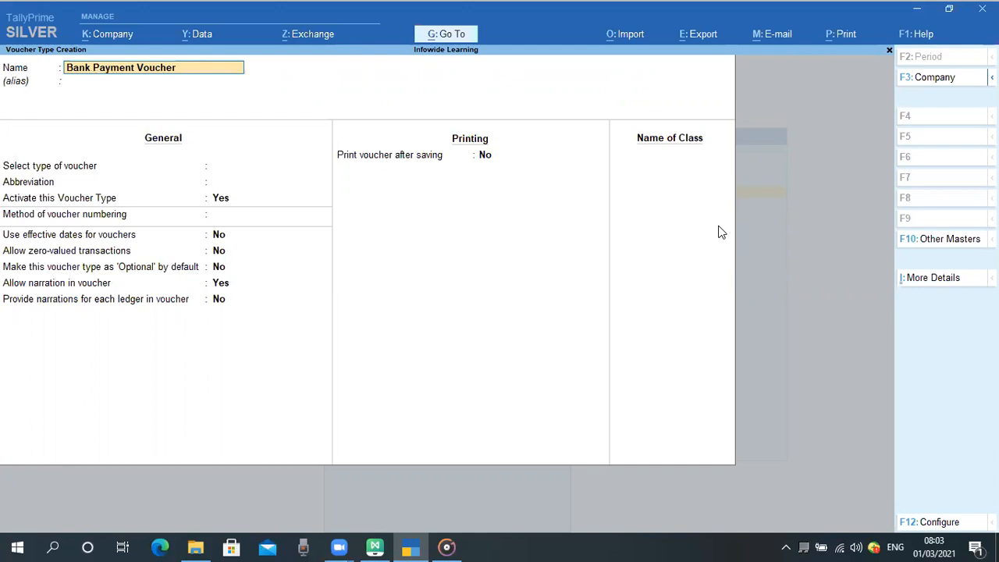
key("Return")
key("Return")
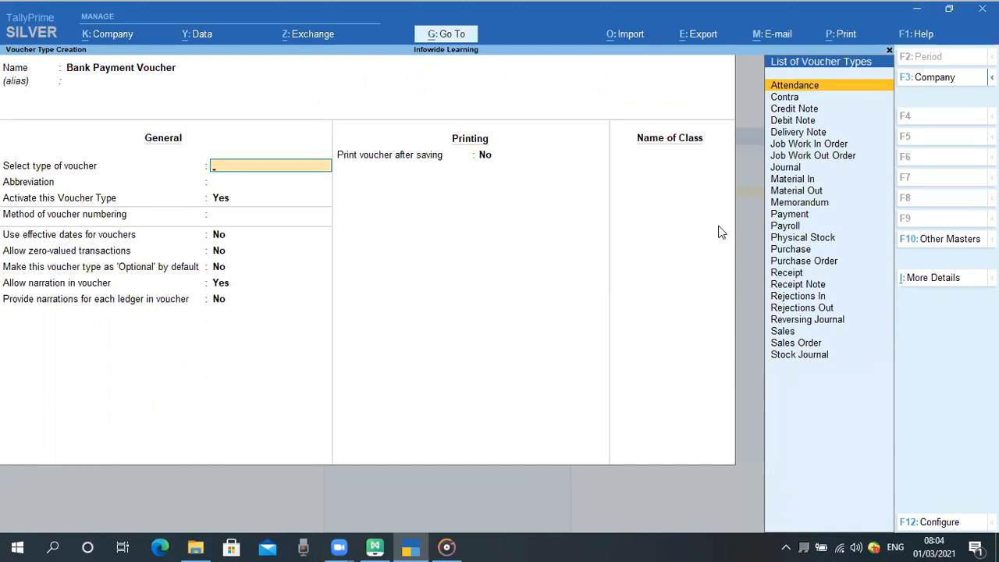
type("Pa")
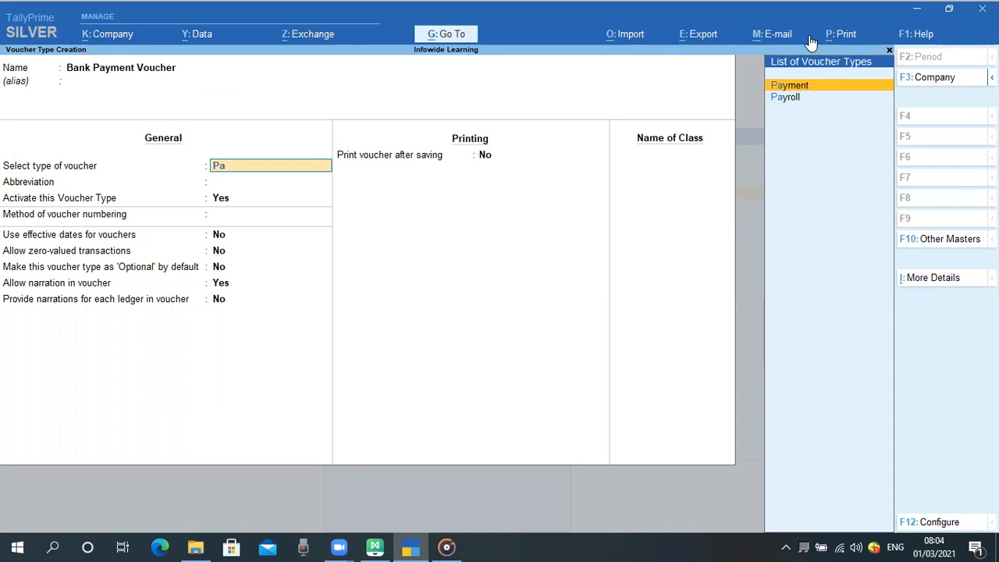
key("BackSpace")
key("BackSpace")
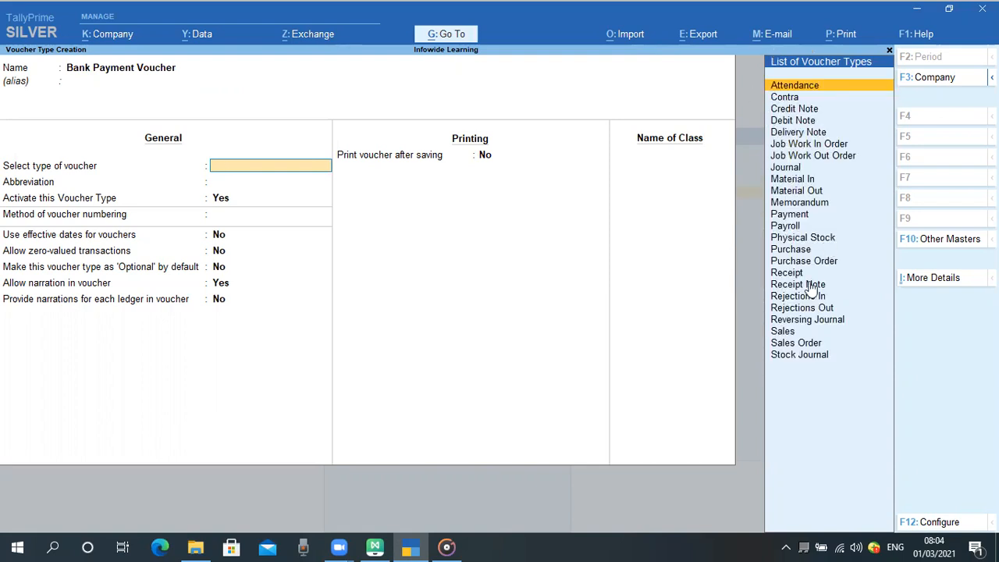
Set Payment as the base type of Bank Payment Voucher
key("Down")
key("Down")
key("Down")
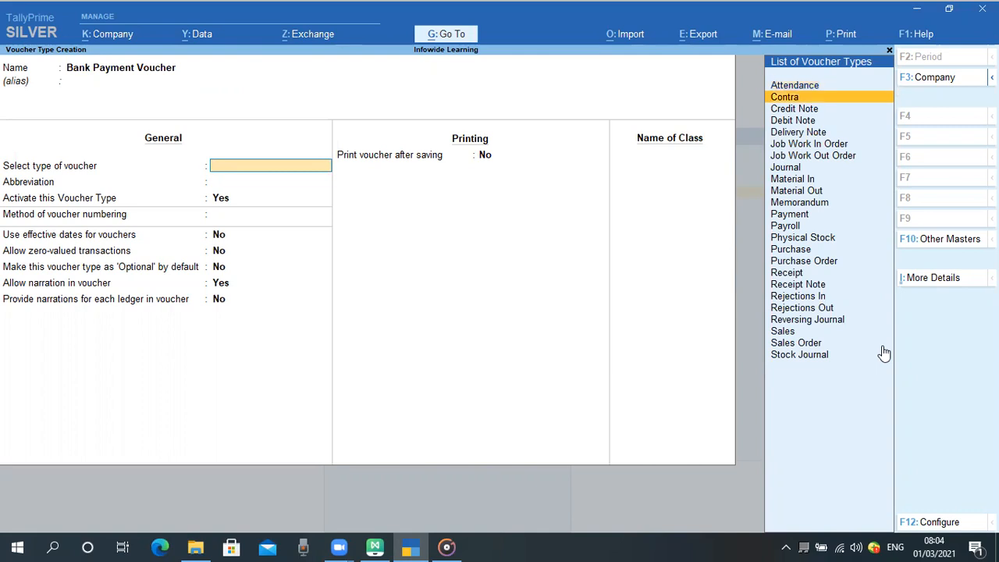
key("Down")
key("Down")
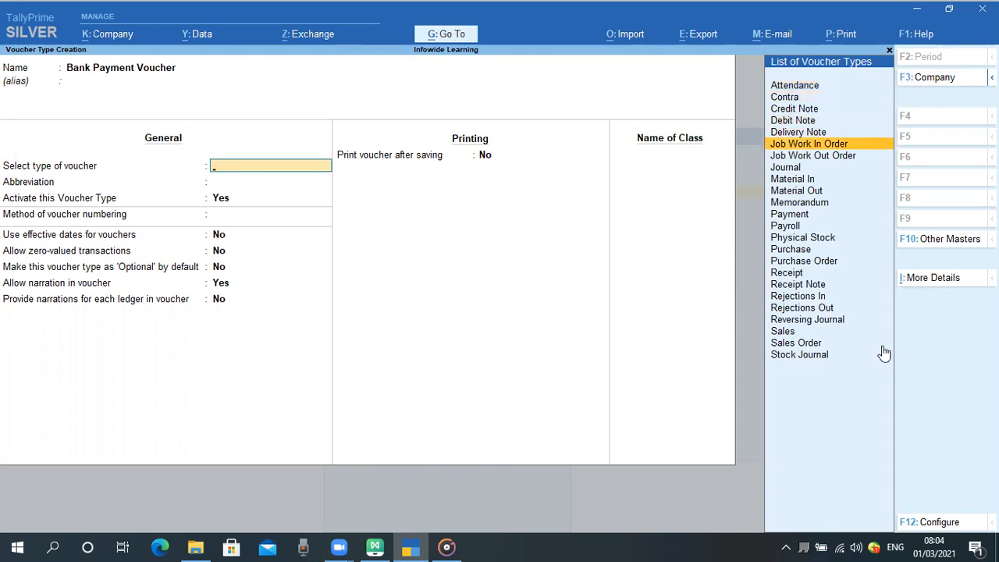
key("Down")
key("Down")
key("Down")
key("Down")
key("Down")
key("Down")
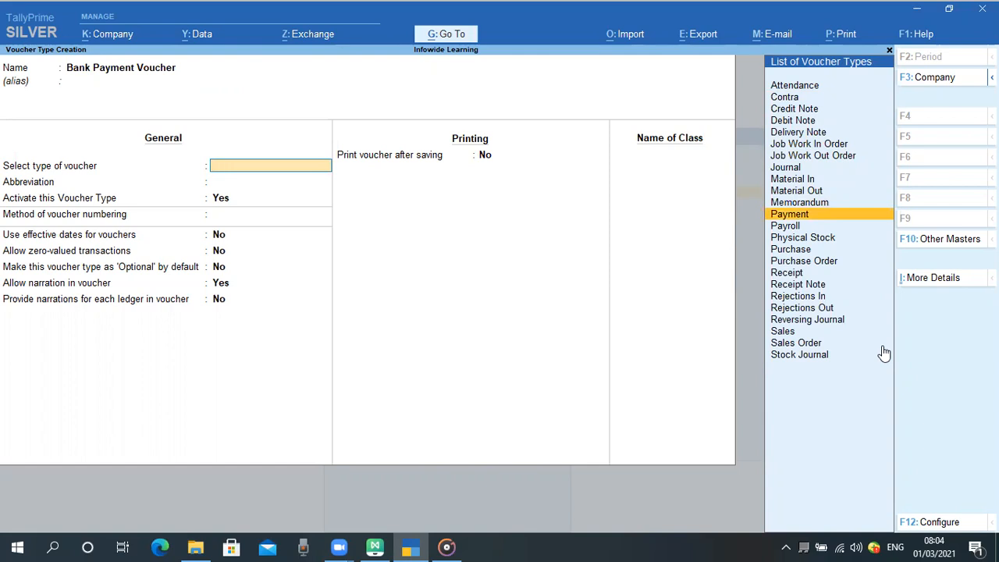
type("Pay")
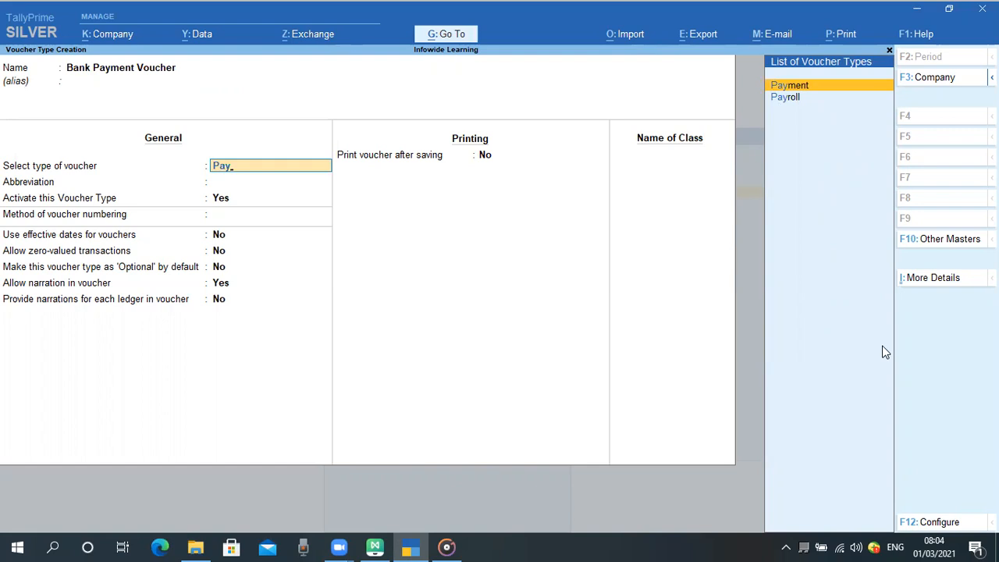
key("Return")
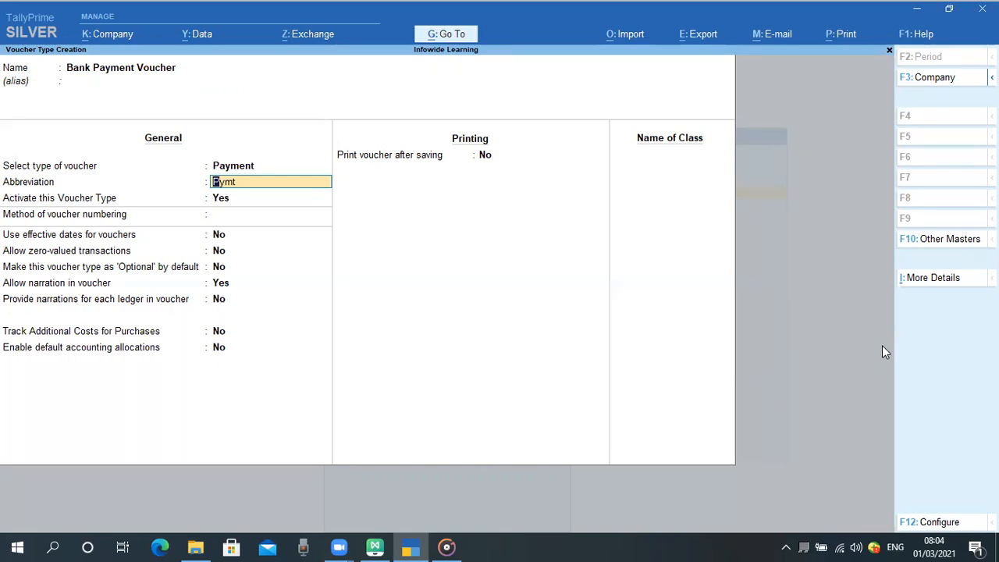
Keep the default abbreviation and activation, set the voucher numbering method to Automatic, and enable its advanced configuration
key("Return")
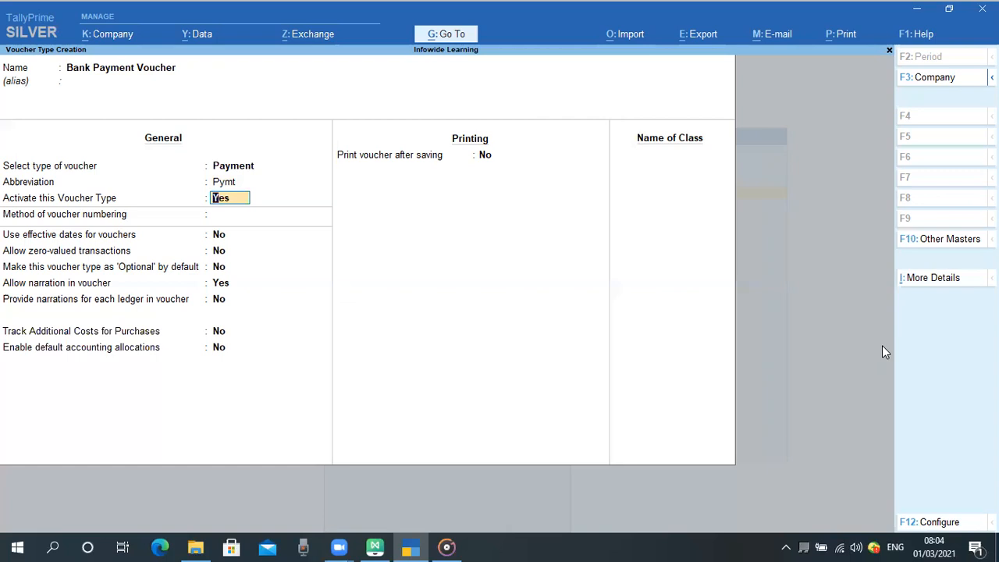
key("Return")
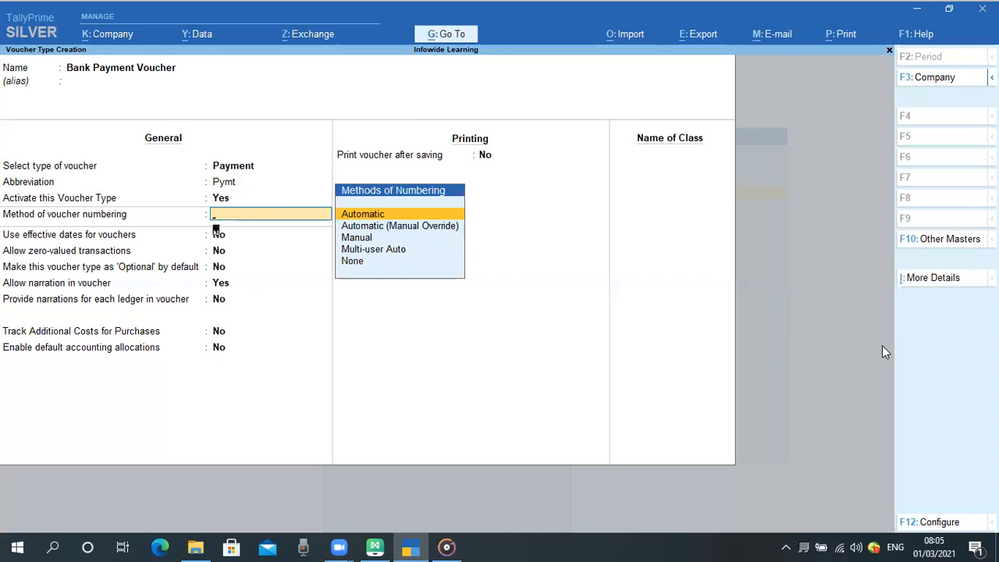
key("Return")
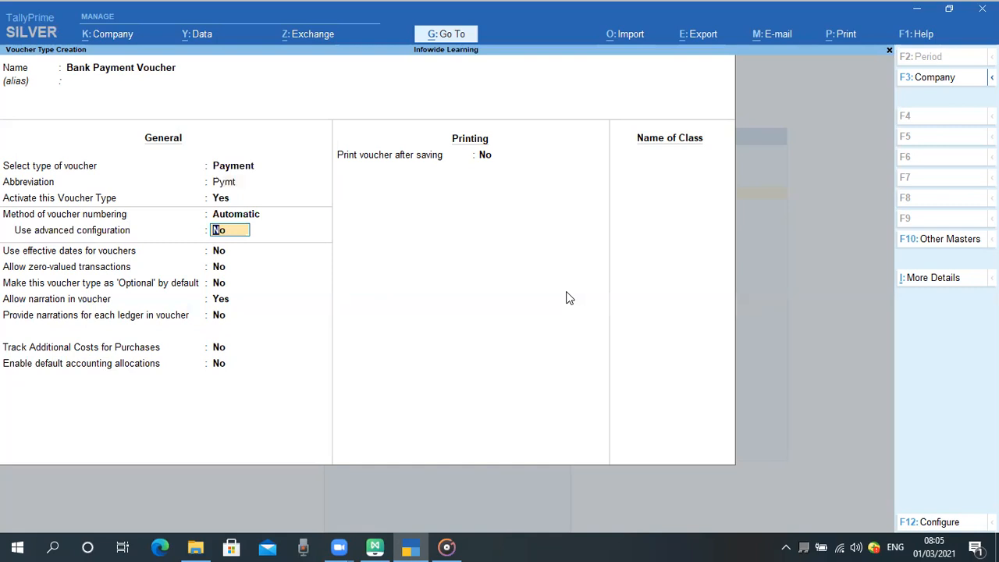
type("y")
key("Return")
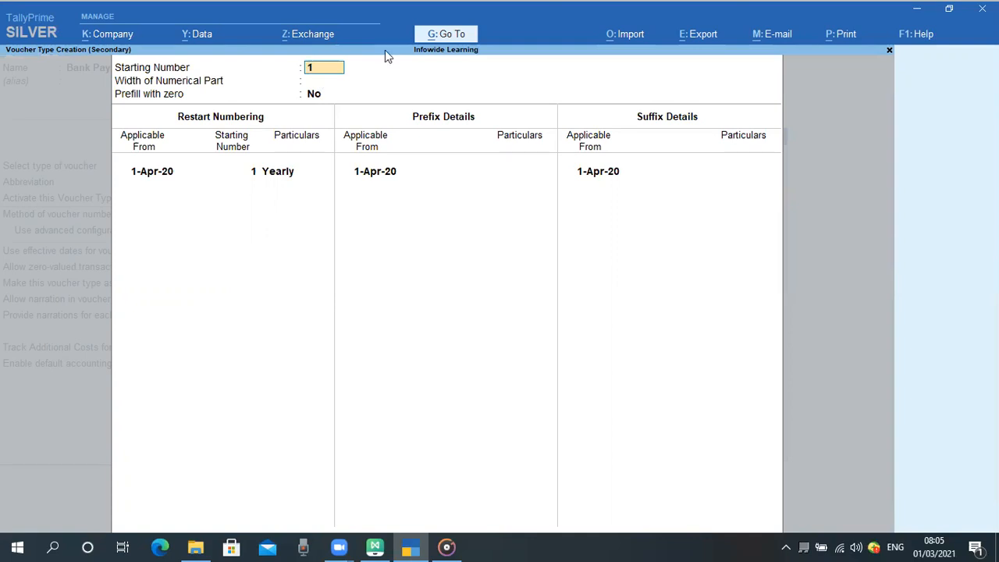
Accept starting number 1, a numerical part width of 0, and no zero prefill for the voucher numbering
key("Return")
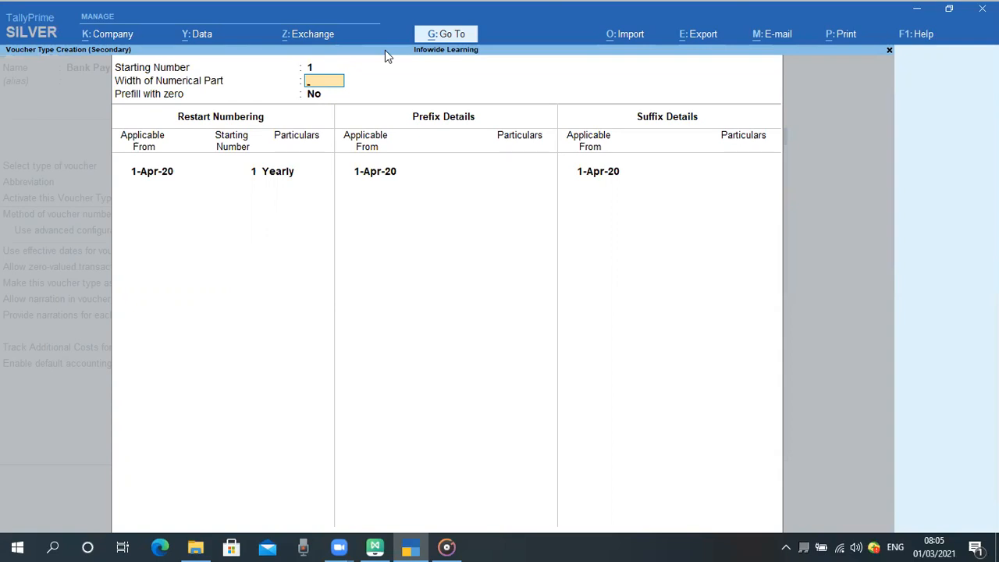
key("Return")
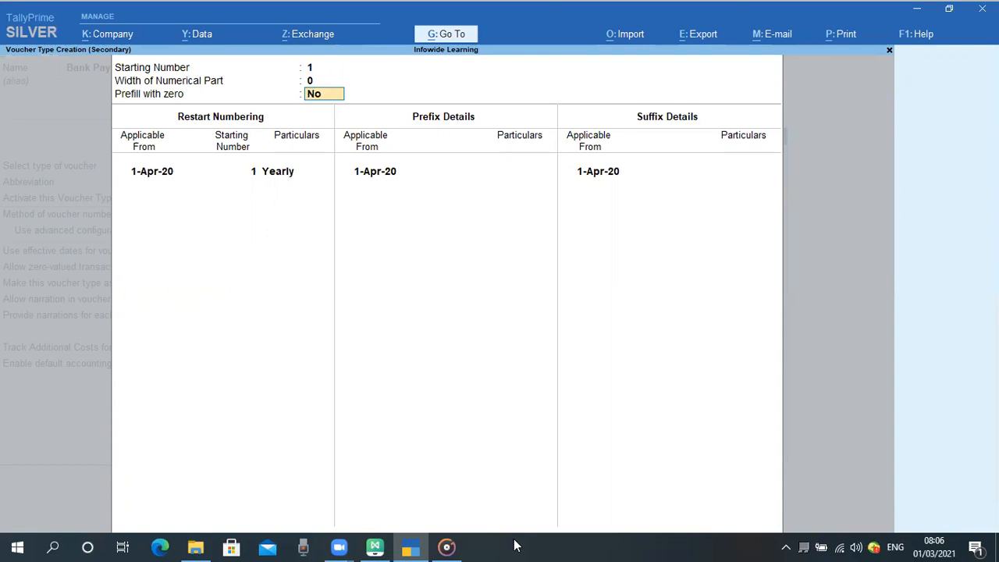
key("Return")
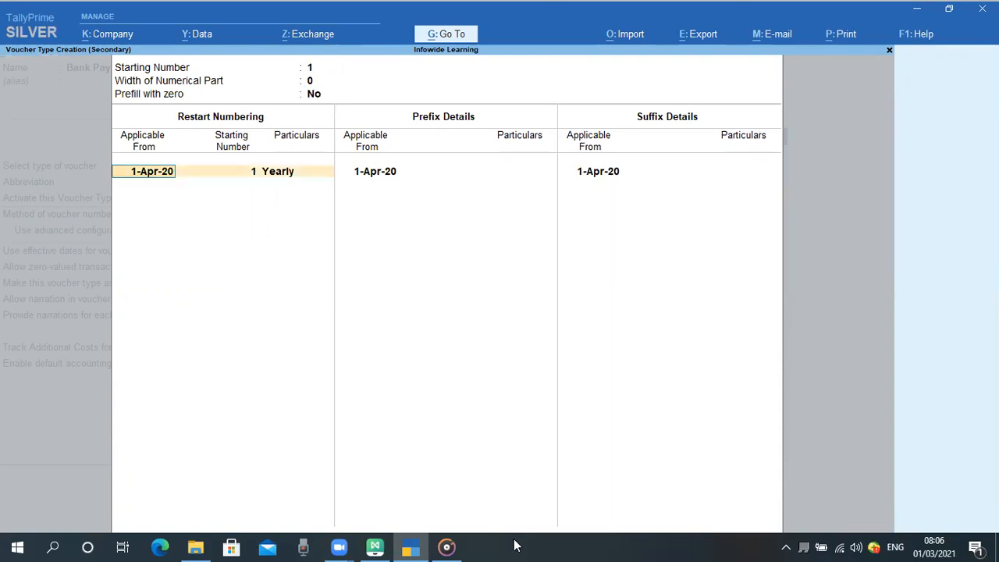
Set the voucher numbering to restart yearly at number 1, applicable from 1-Apr-20
key("BackSpace")
key("Return")
key("Return")
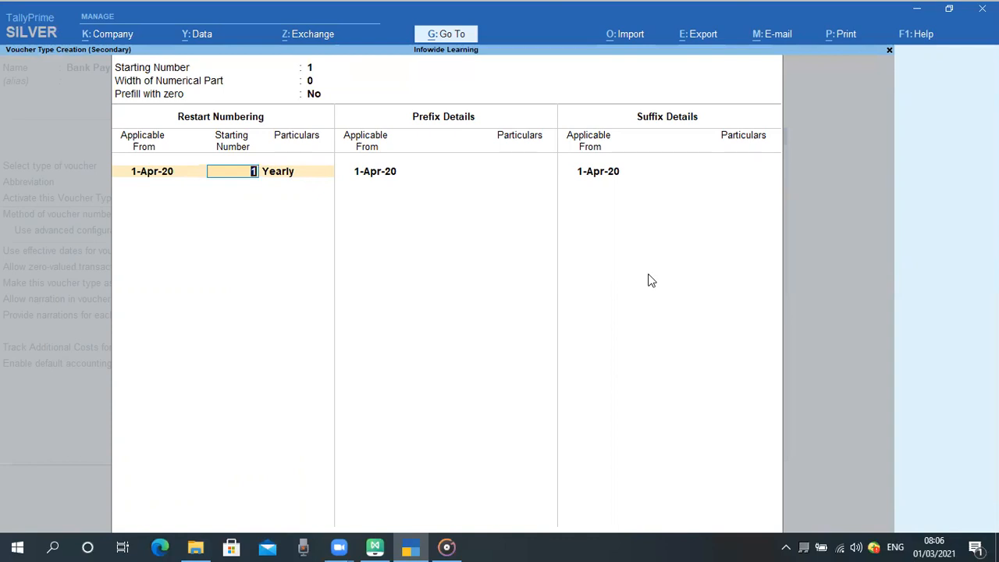
key("Return")
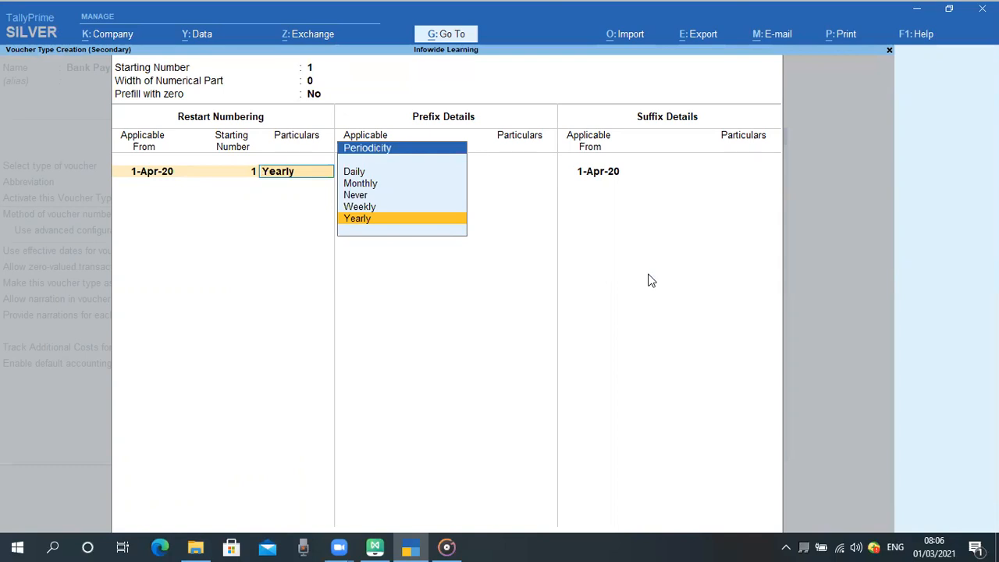
key("Up")
key("Up")
key("Up")
key("Up")
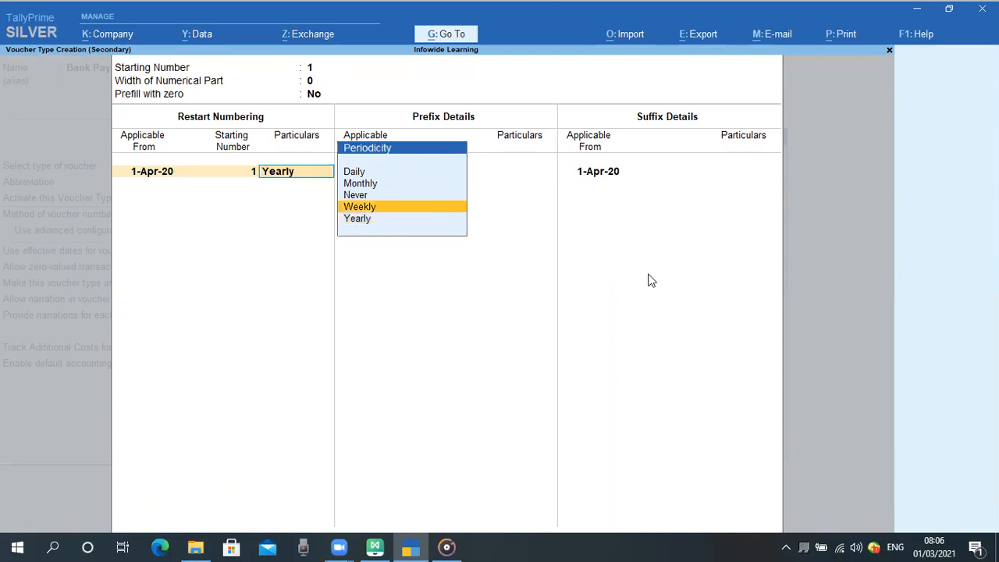
key("Down")
key("Down")
key("Down")
key("Down")
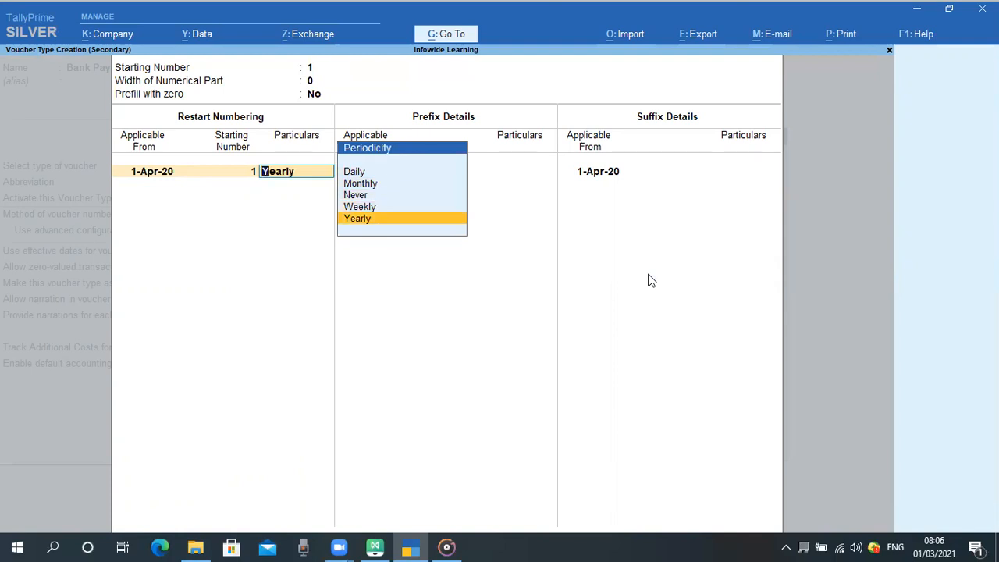
key("Up")
key("Down")
key("Return")
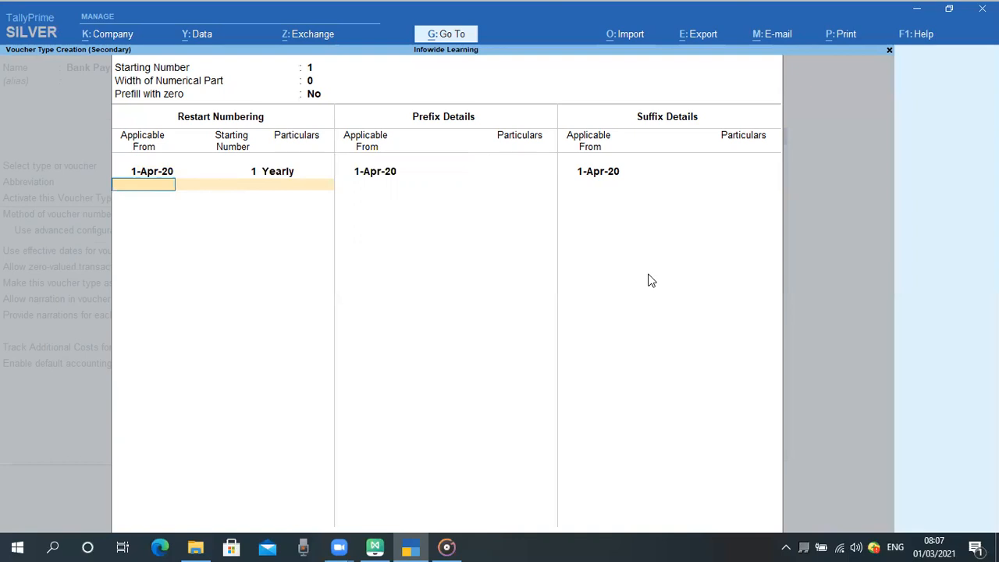
Add the voucher number prefix 2021/ applicable from 1-Apr-20, leave the suffix blank and accept the advanced numbering configuration
key("Return")
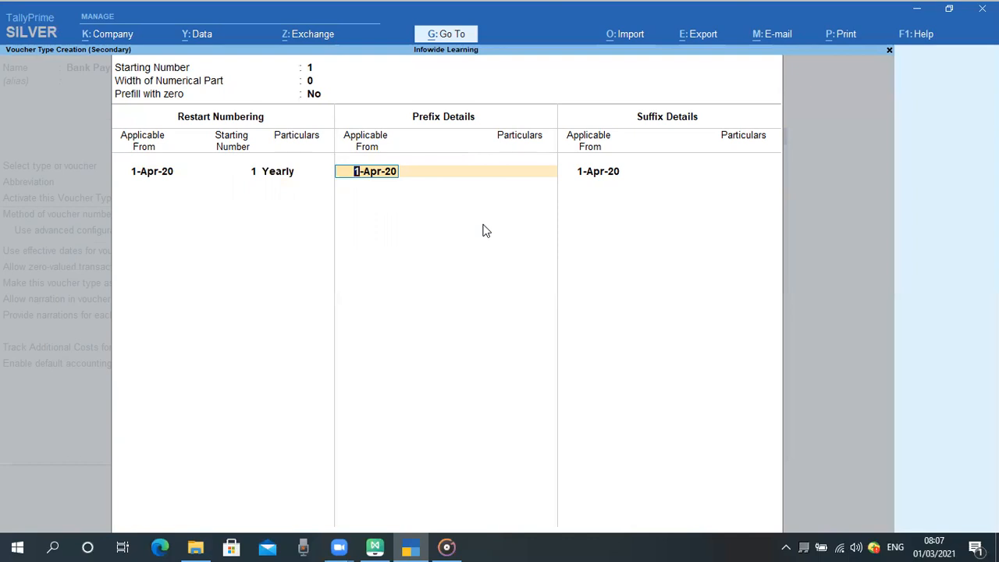
key("Return")
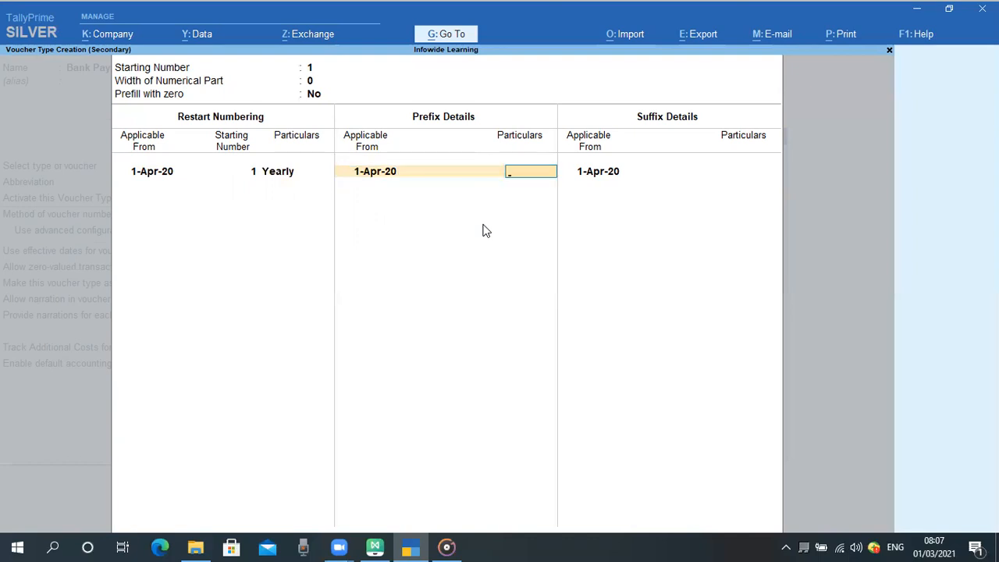
type("2021")
key("Return")
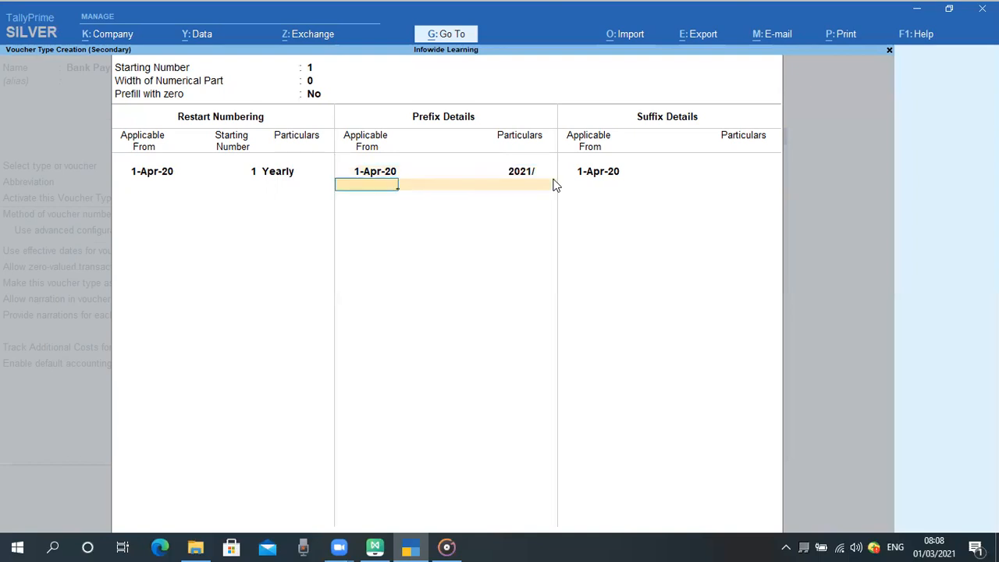
key("Return")
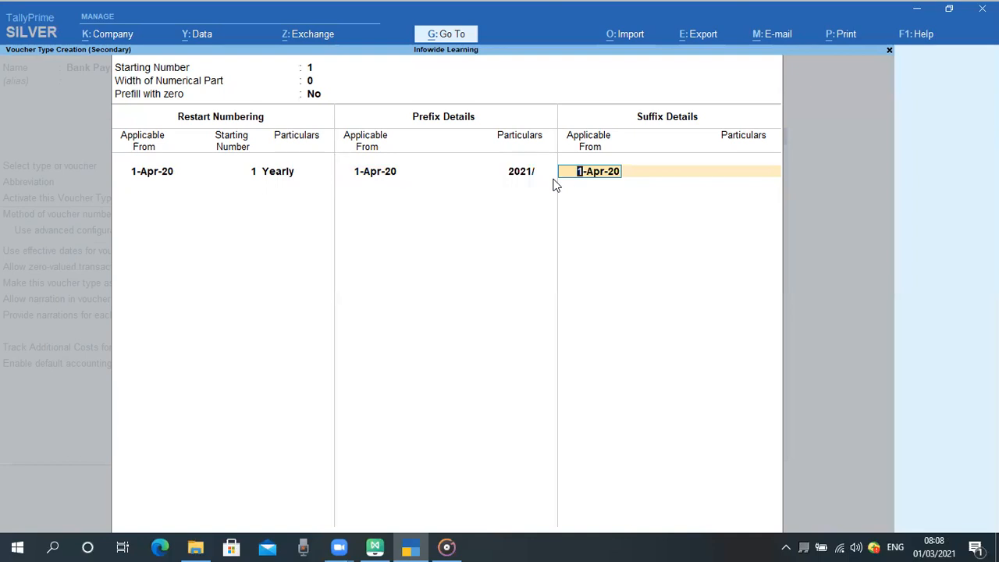
key("Return")
key("Return")
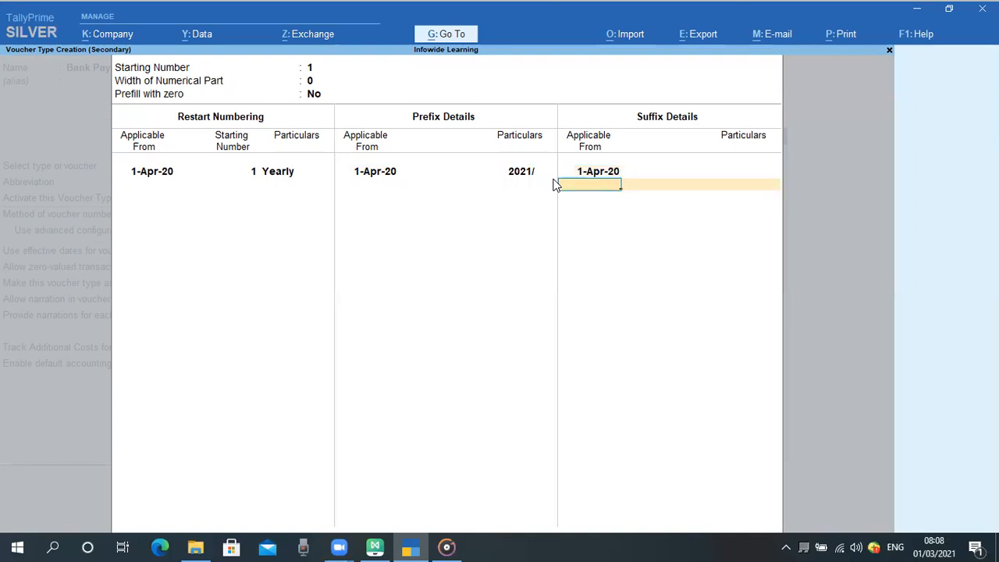
key("Return")
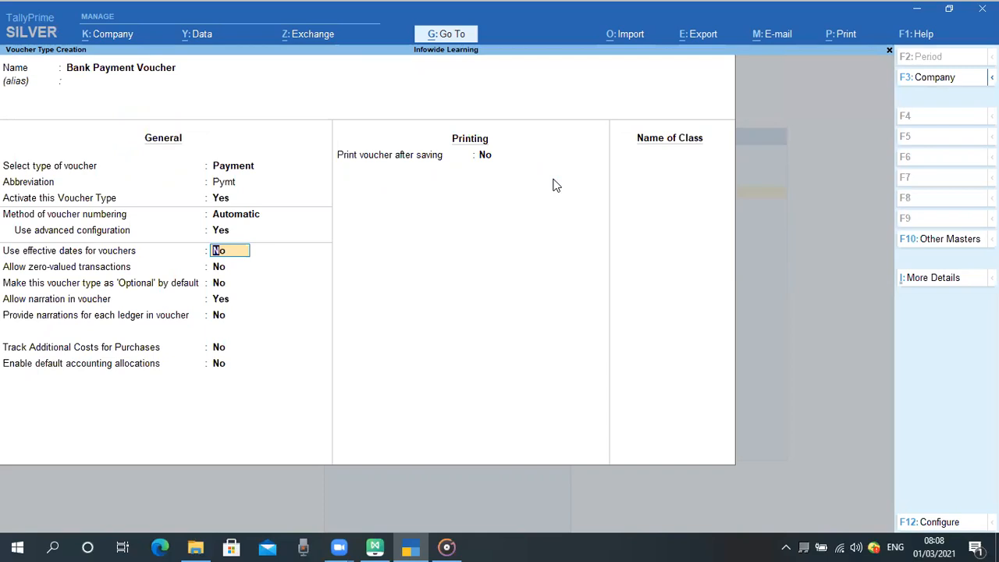
Keep voucher narration allowed and effective dates, zero-valued transactions, optional by default, per-ledger narrations, additional cost tracking and default accounting allocations at No
key("Return")
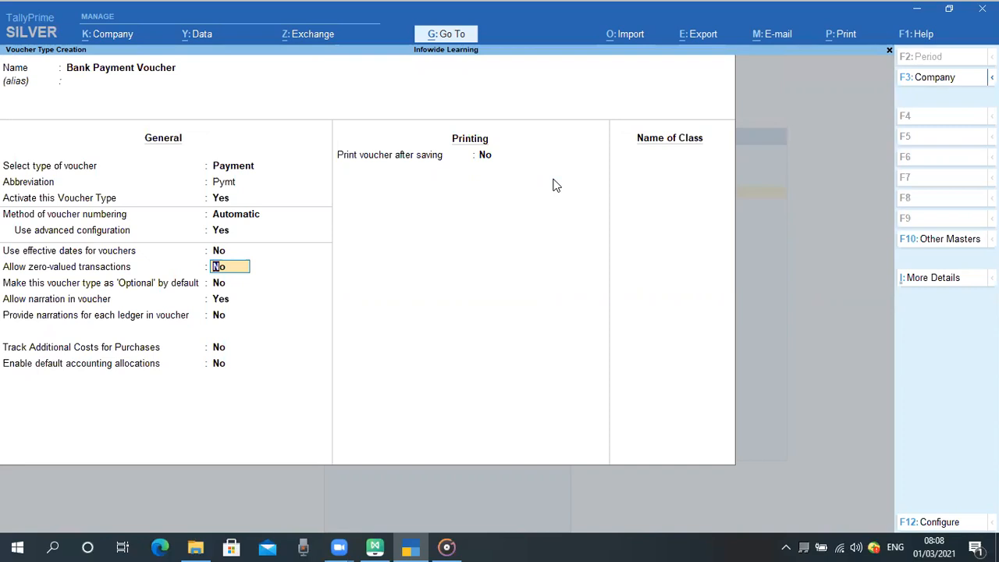
key("Return")
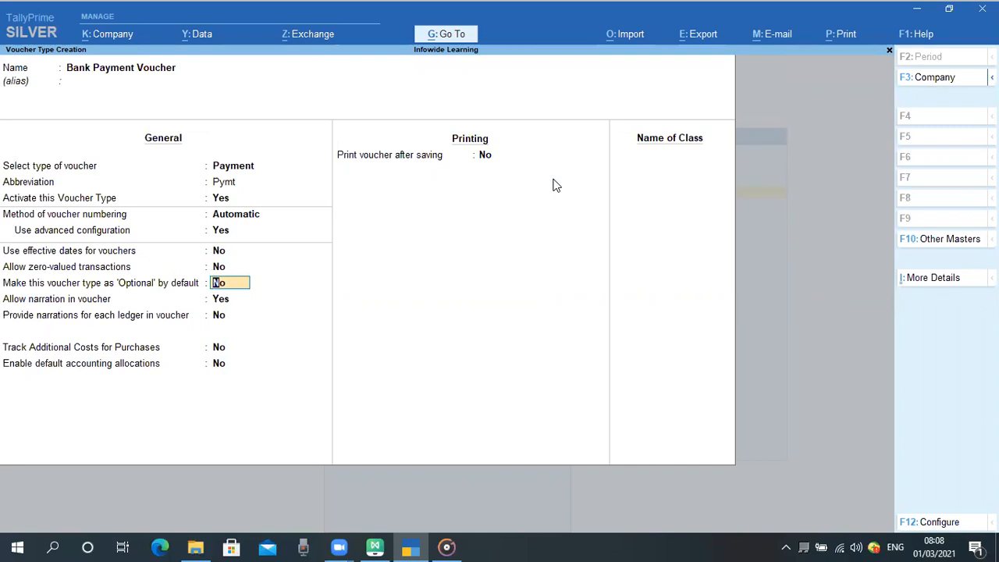
key("Return")
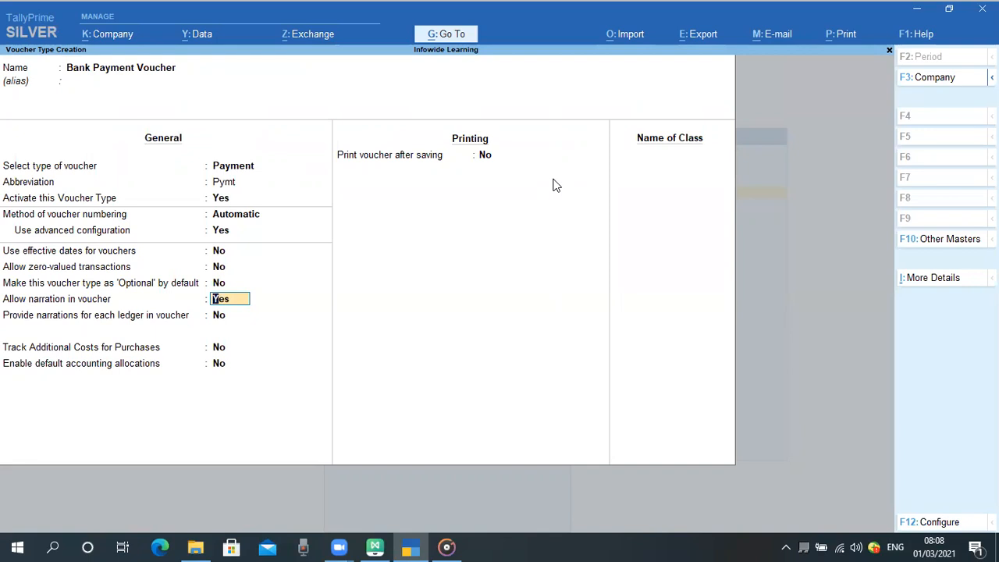
key("Return")
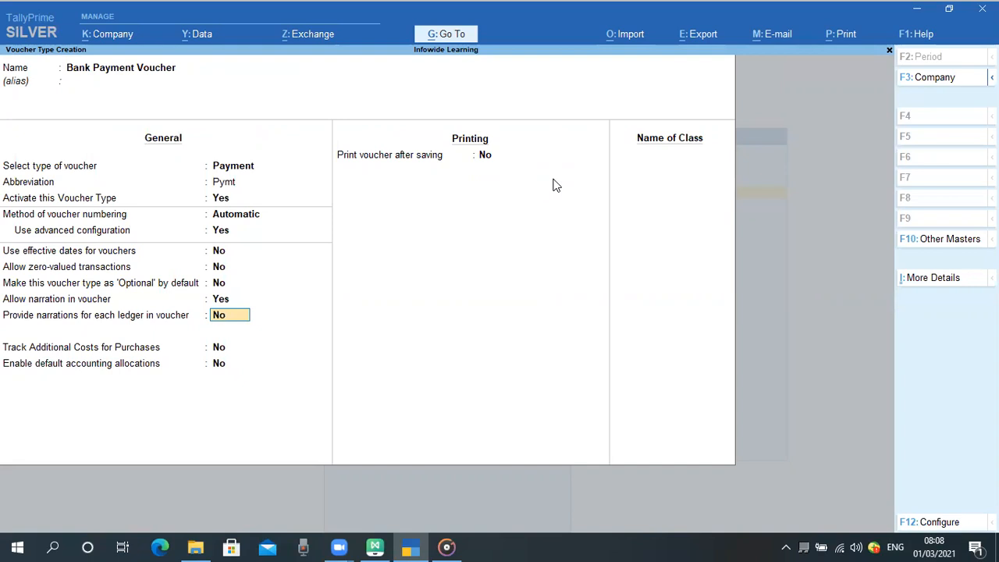
key("Return")
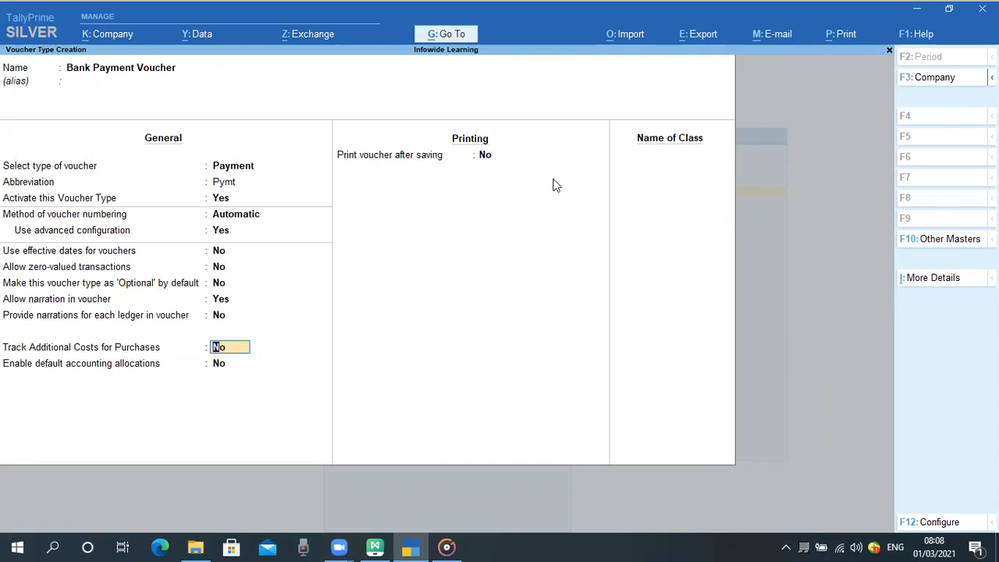
key("Return")
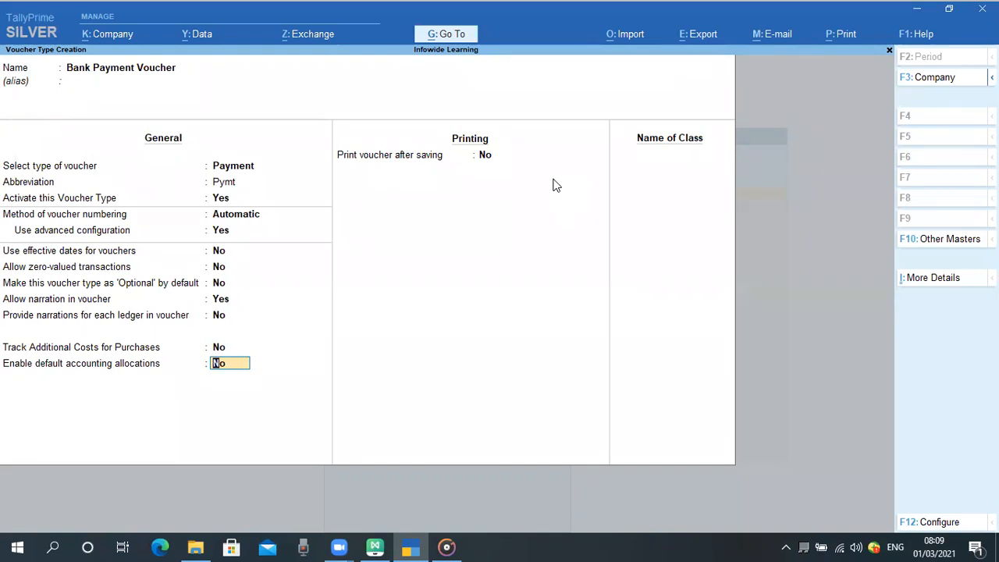
key("Return")
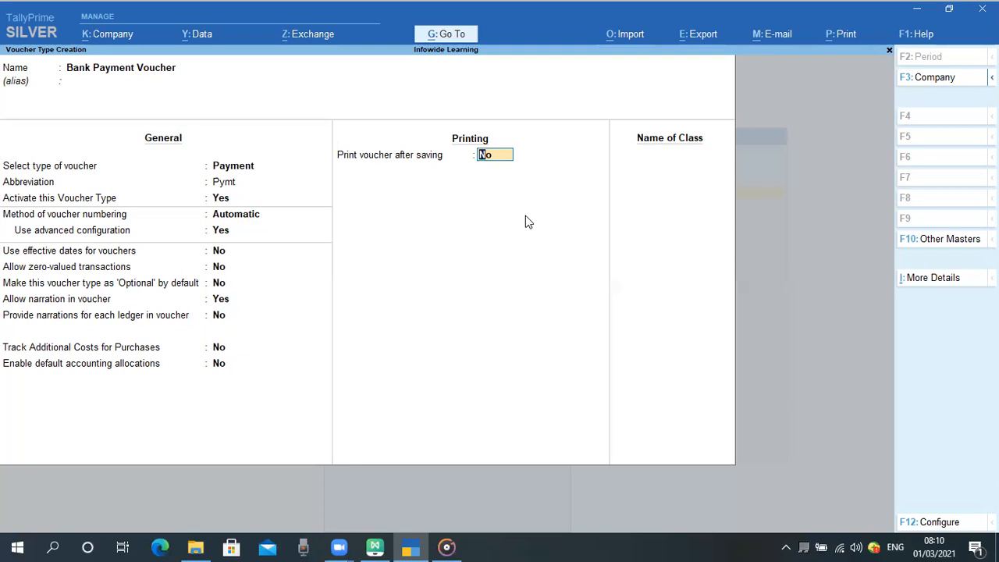
Keep printing after saving at No, leave the class name blank and save the Bank Payment Voucher type
key("Return")
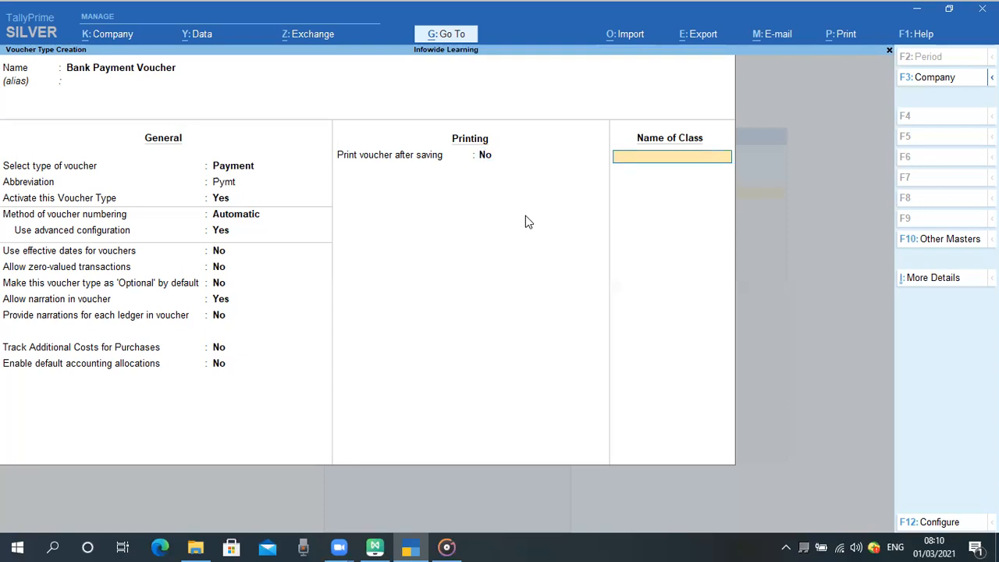
key("Return")
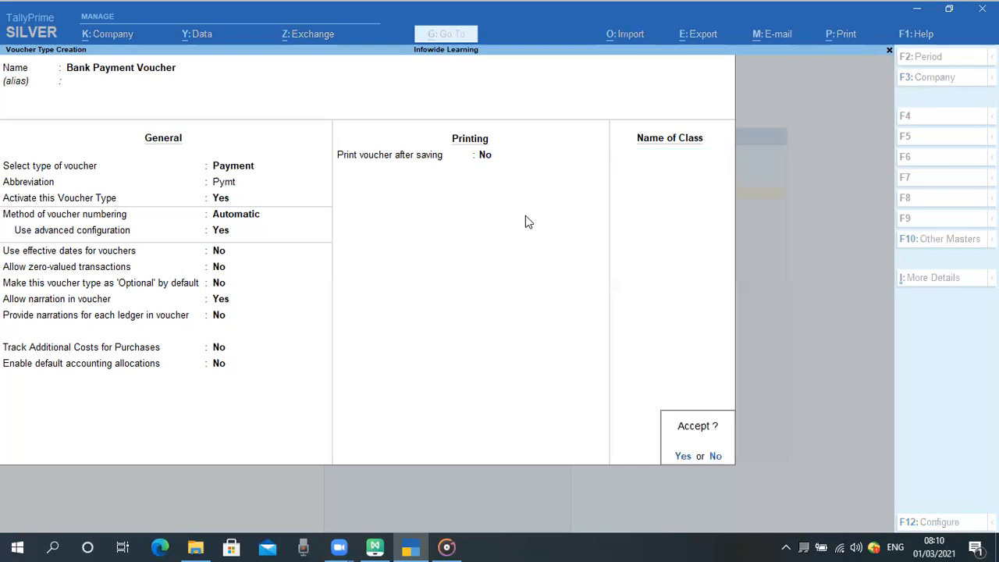
key("Return")
Name the new voucher type Cash Payment Voucher, without an alias, and base it on Payment
type("Cash")
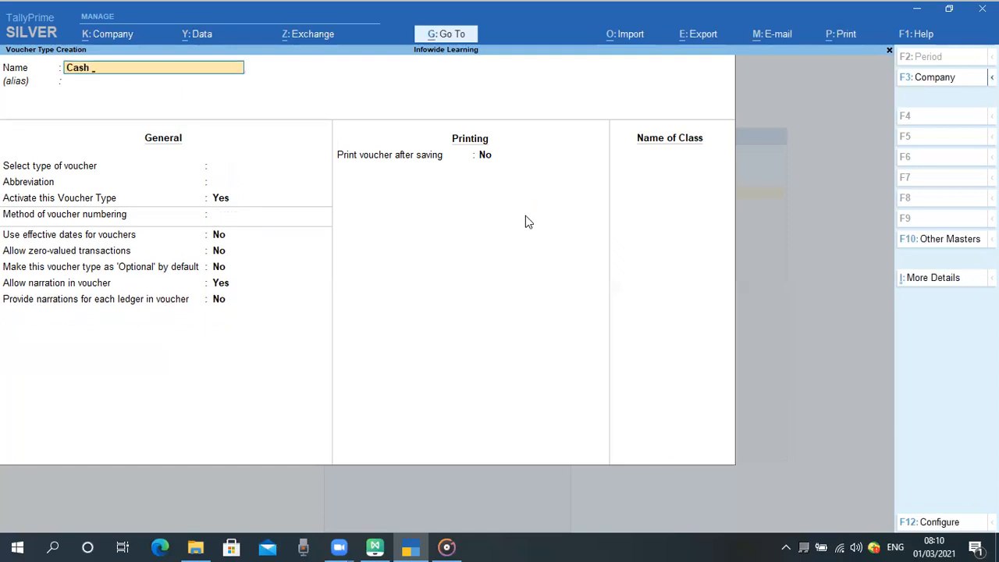
type(" Payment Voucher")
key("Return")
key("Return")
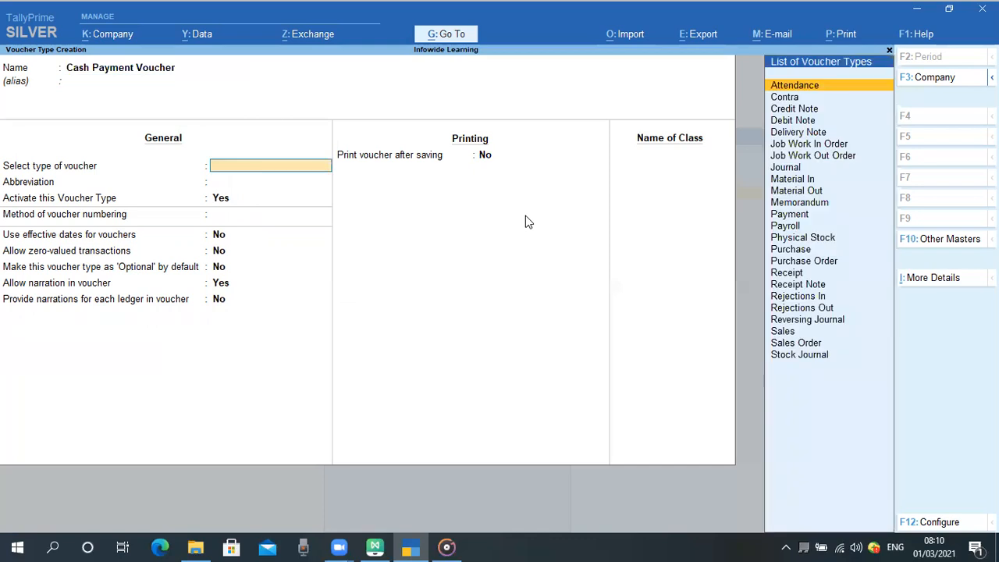
type("Pay")
key("Return")
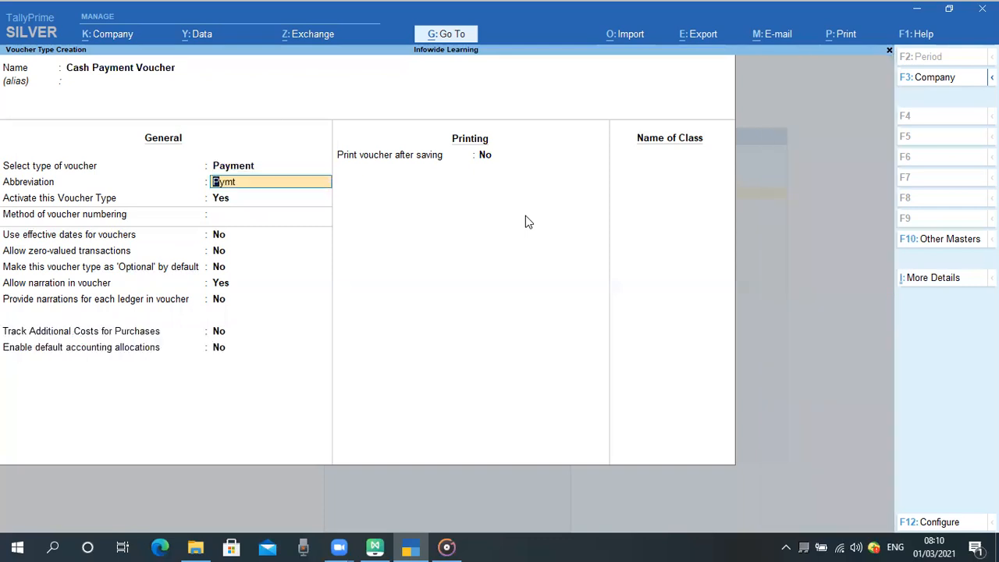
Keep the abbreviation Pymt and activation, set Cash Payment Voucher's numbering to Automatic and enable its advanced configuration
key("Return")
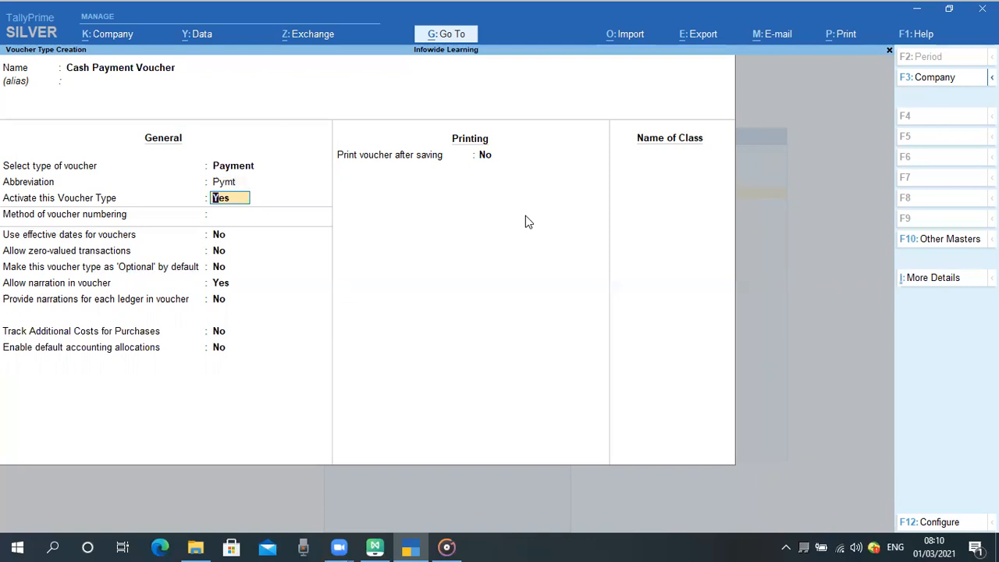
key("Return")
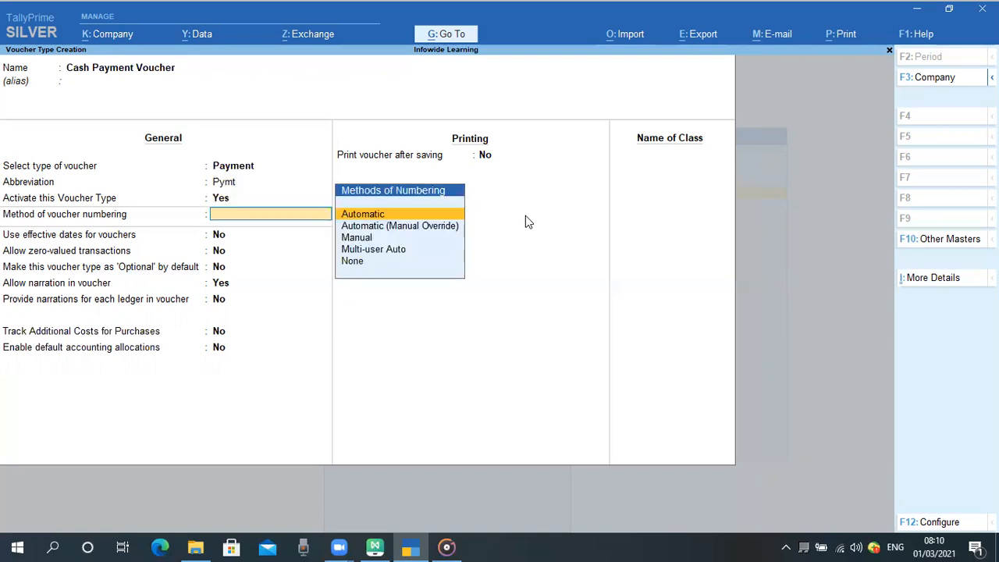
key("Return")
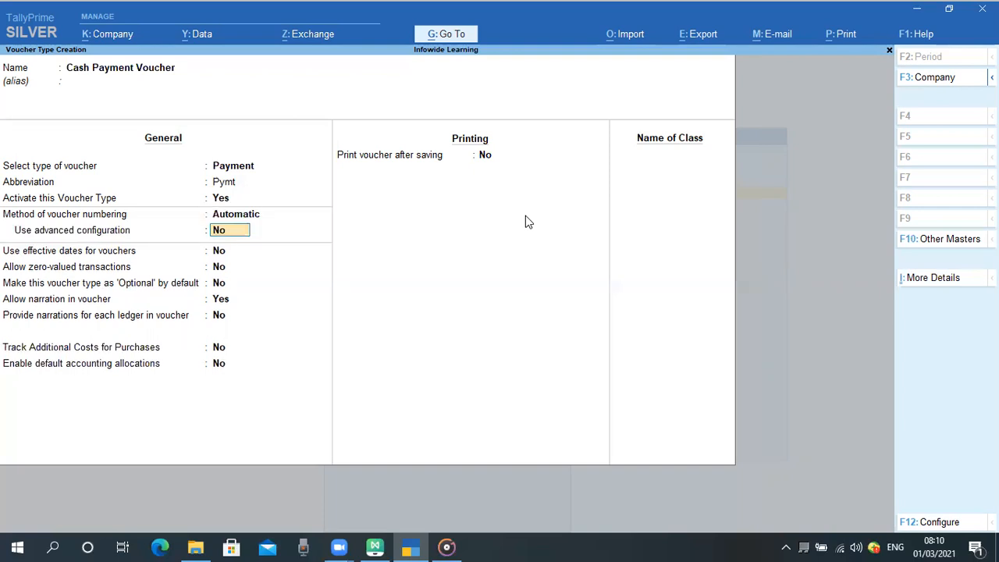
type("y")
key("Return")
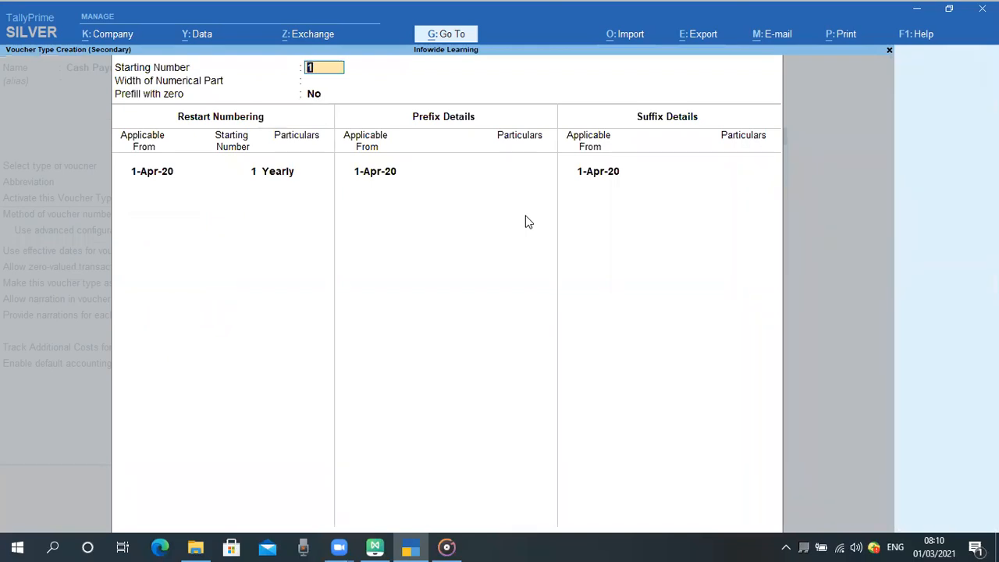
Accept starting number 1, width 0 and no zero prefill, with numbering restarting yearly at 1 from 1-Apr-20
key("Return")
key("Return")
key("Return")
key("Return")
key("Return")
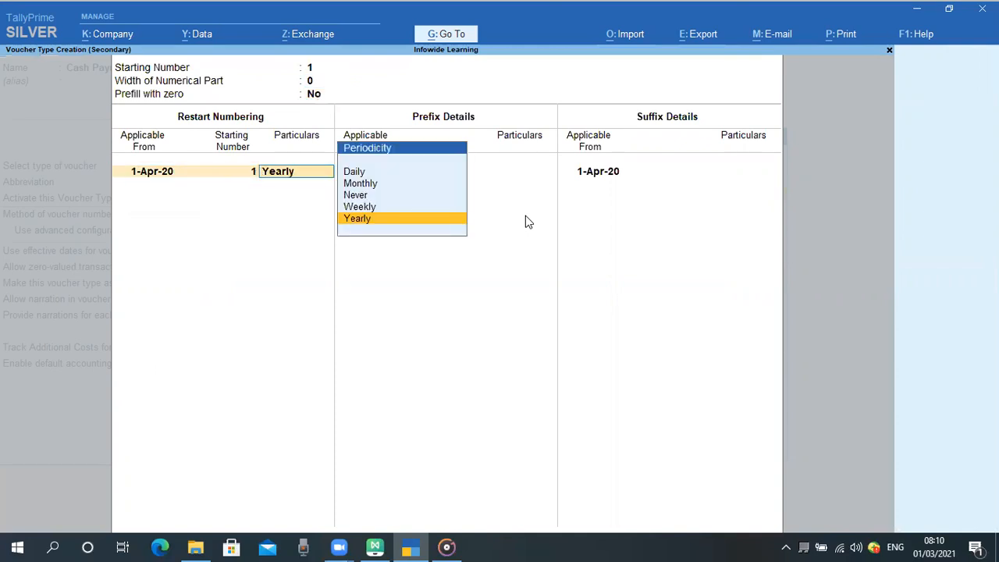
key("Return")
key("Return")
Set the Cash Payment Voucher number prefix to 2021/ from 1-Apr-20, leave the suffix blank and accept the numbering configuration
key("Return")
type("2021/")
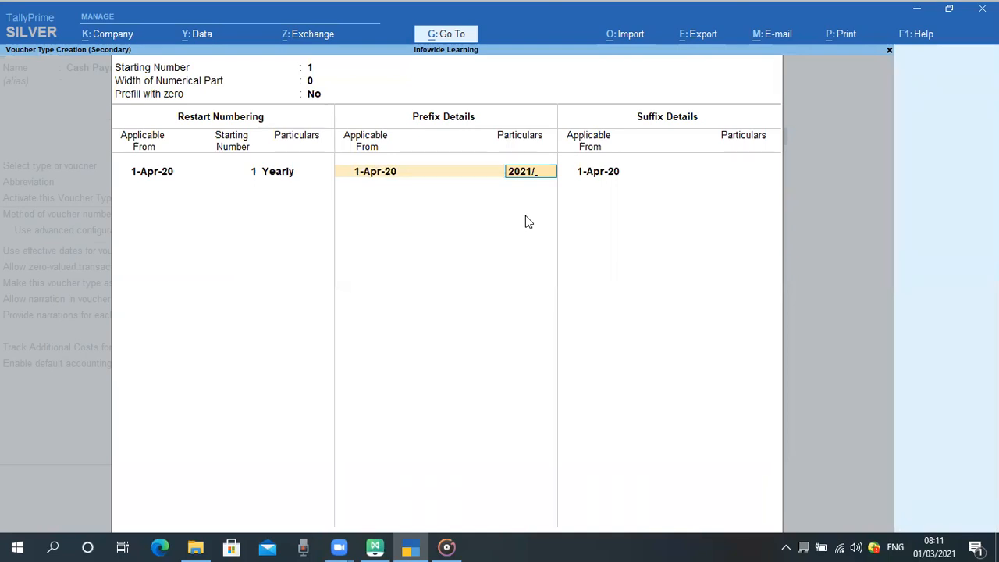
key("Return")
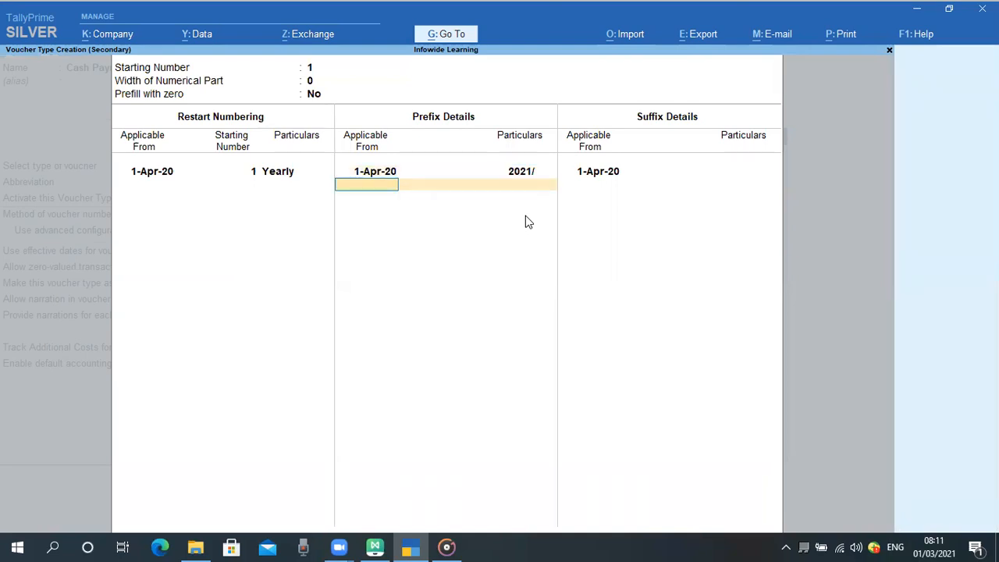
key("Return")
key("Return")
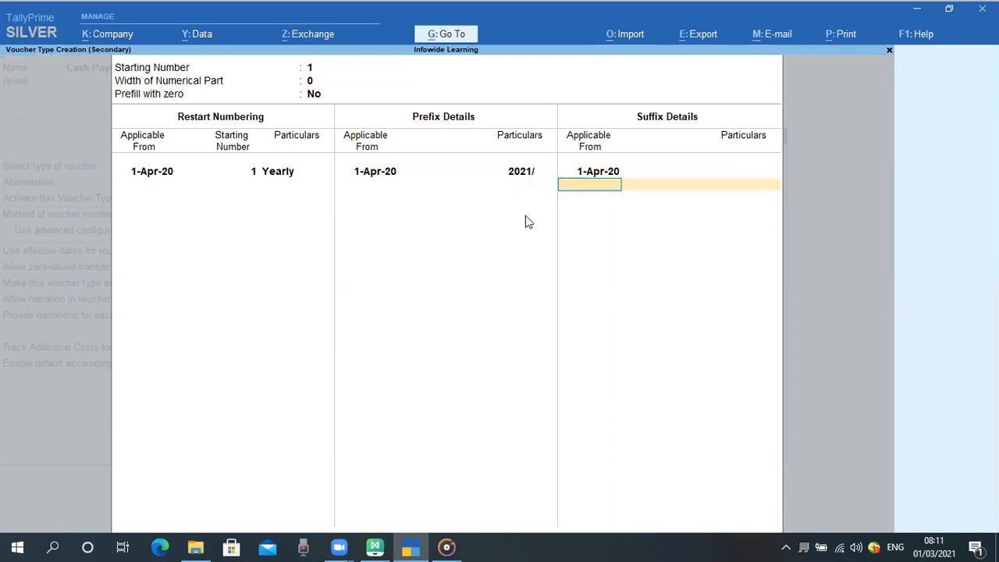
key("Return")
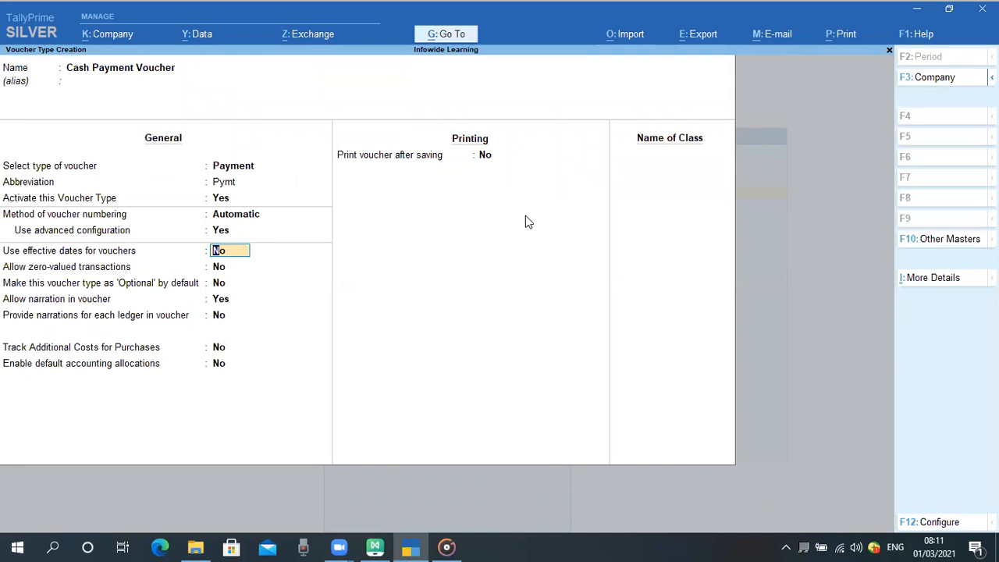
Accept the remaining default general options for Cash Payment Voucher, with only voucher narration set to Yes
key("Return")
key("Return")
key("Return")
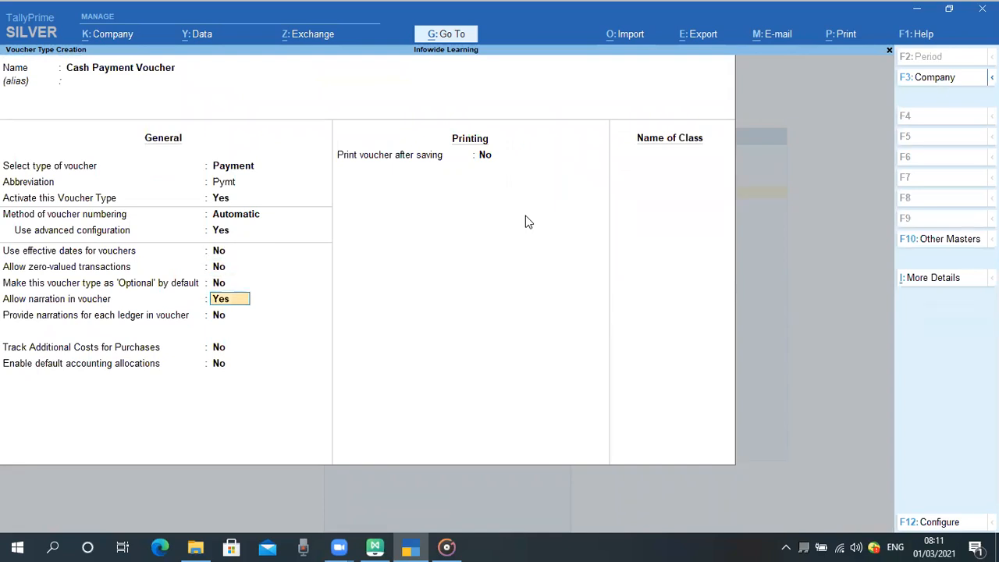
key("Return")
key("Return")
key("Return")
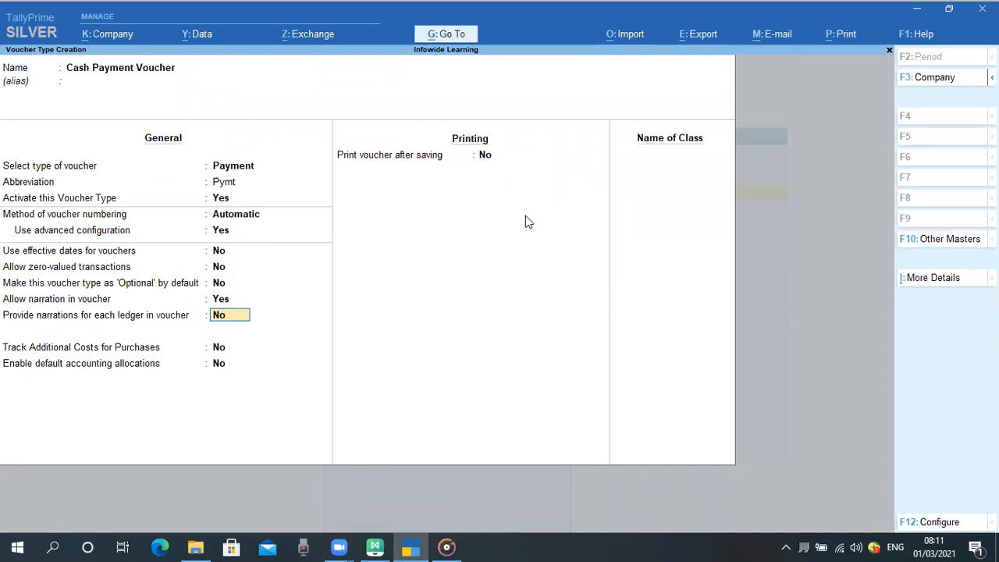
key("Return")
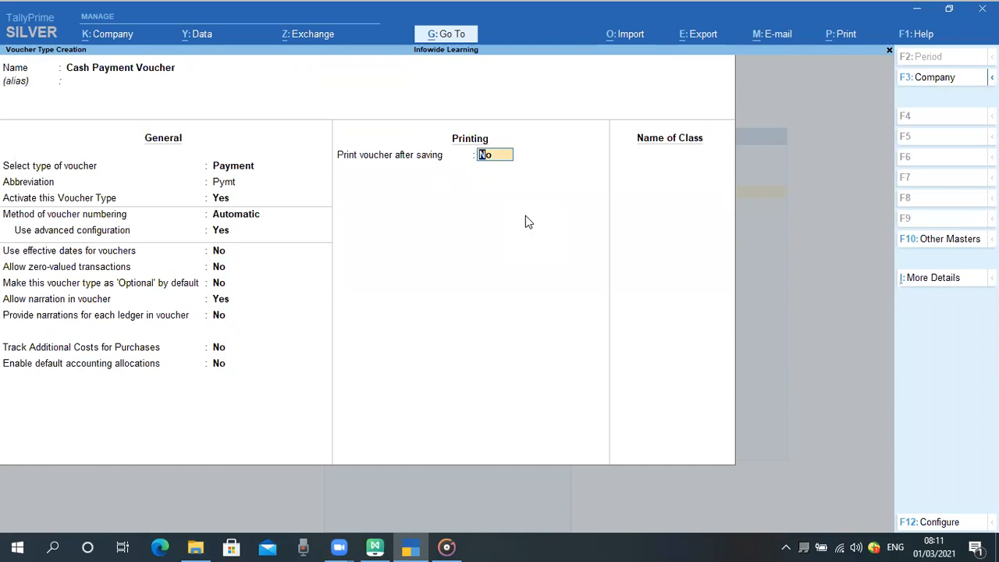
Save the Cash Payment Voucher type with printing after saving at No and no class name
key("Return")
key("Return")
key("Return")
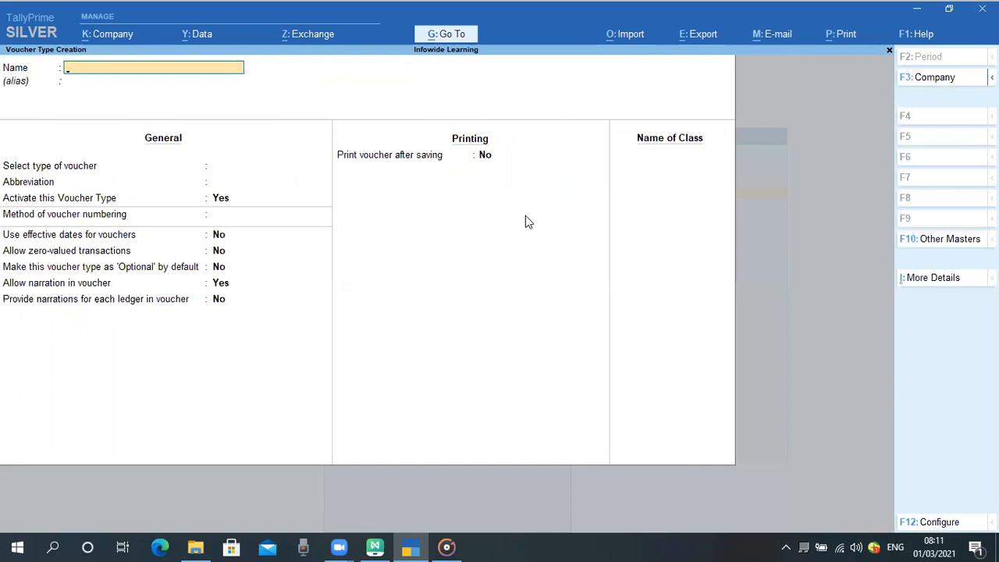
Leave voucher type creation and return to the Gateway of Tally
key("Escape")
key("Return")
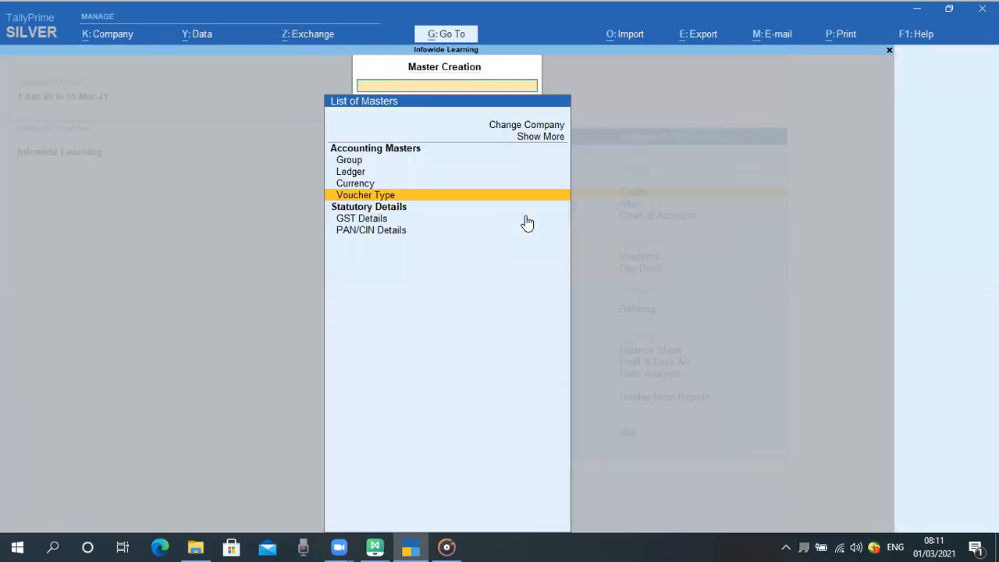
key("Escape")
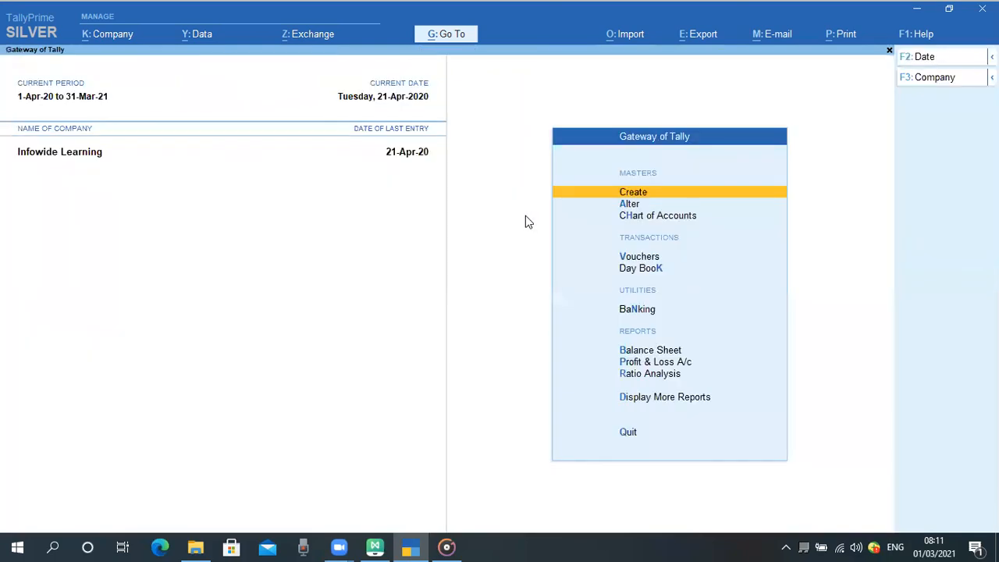
key("Down")
key("Down")
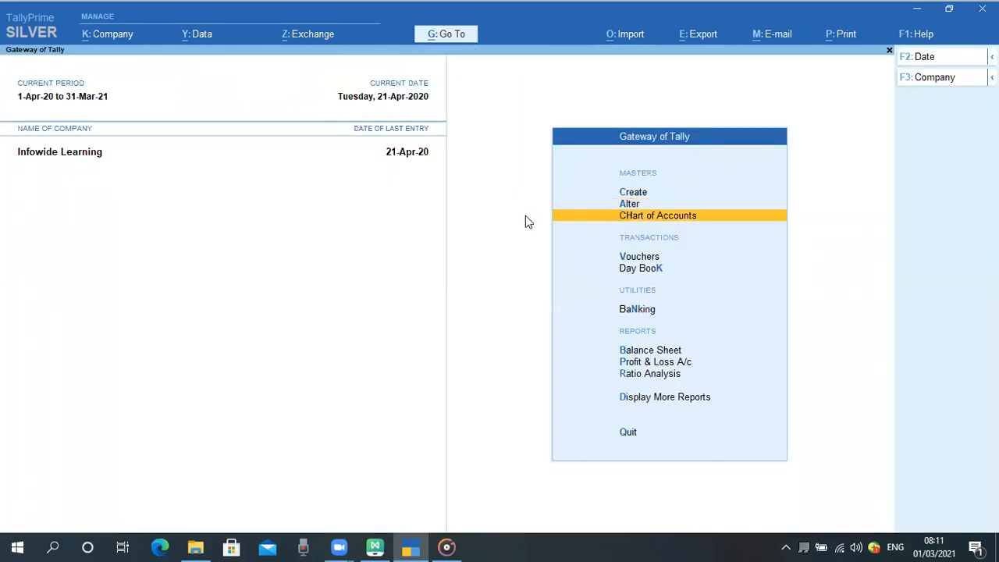
key("Up")
key("Up")
key("Up")
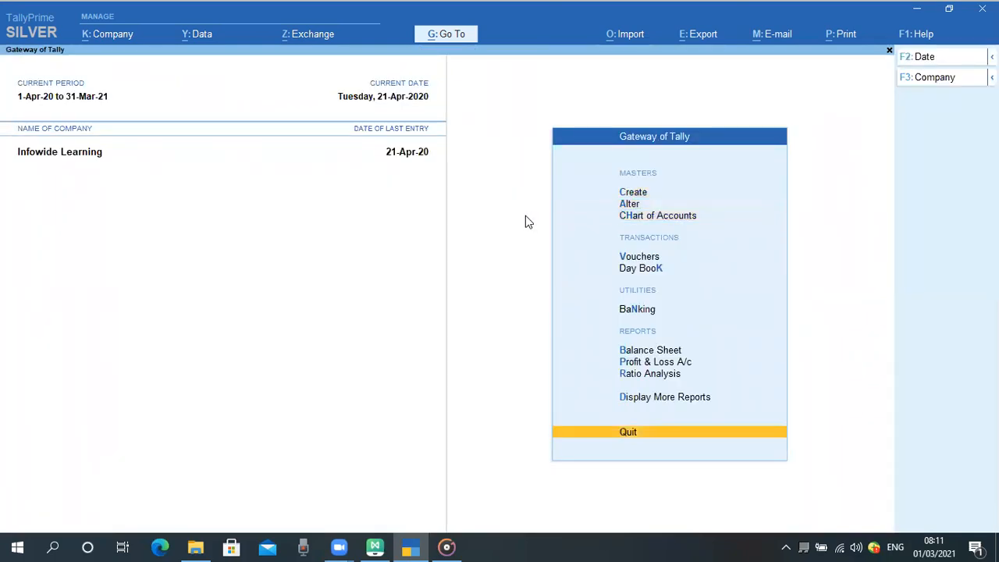
Open the list of voucher types from the Chart of Accounts
key("Down")
key("Down")
key("Down")
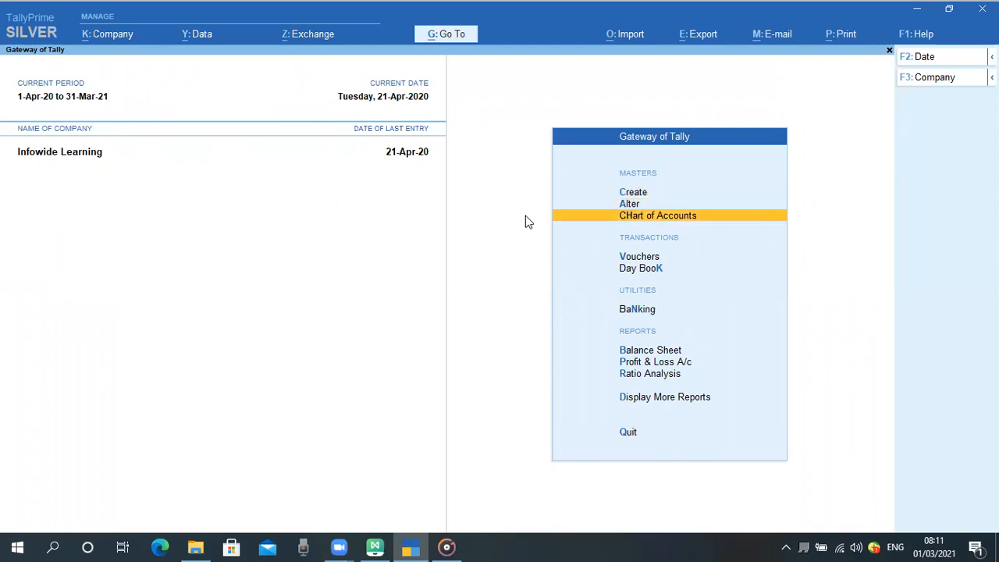
key("Return")
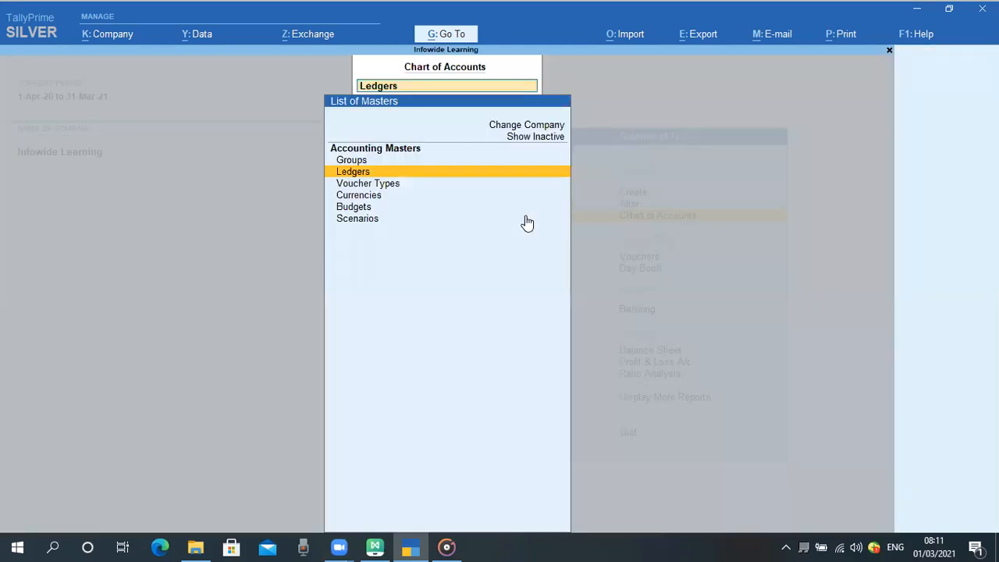
key("Down")
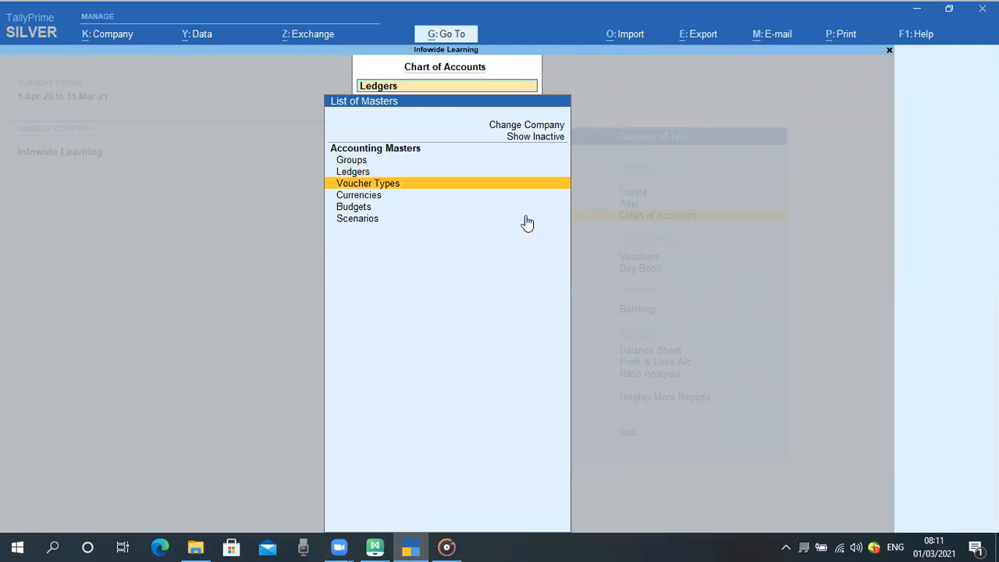
key("Return")
Examine the voucher type list, comparing Bank Payment Voucher and Cash Payment Voucher with the predefined types
key("Down")
key("Down")
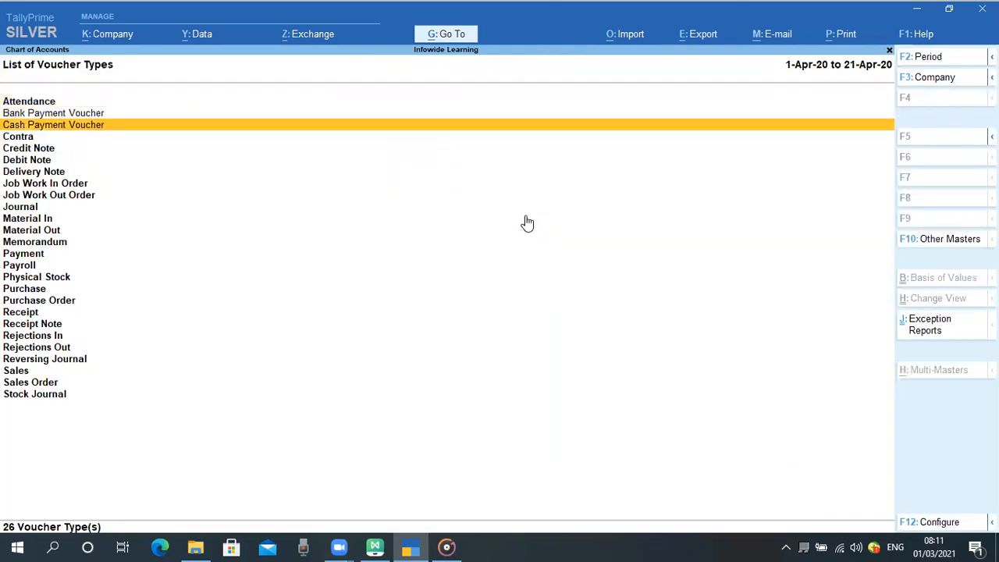
key("Down")
key("Up")
key("Up")
key("Up")
key("Down")
key("Down")
key("Down")
key("Down")
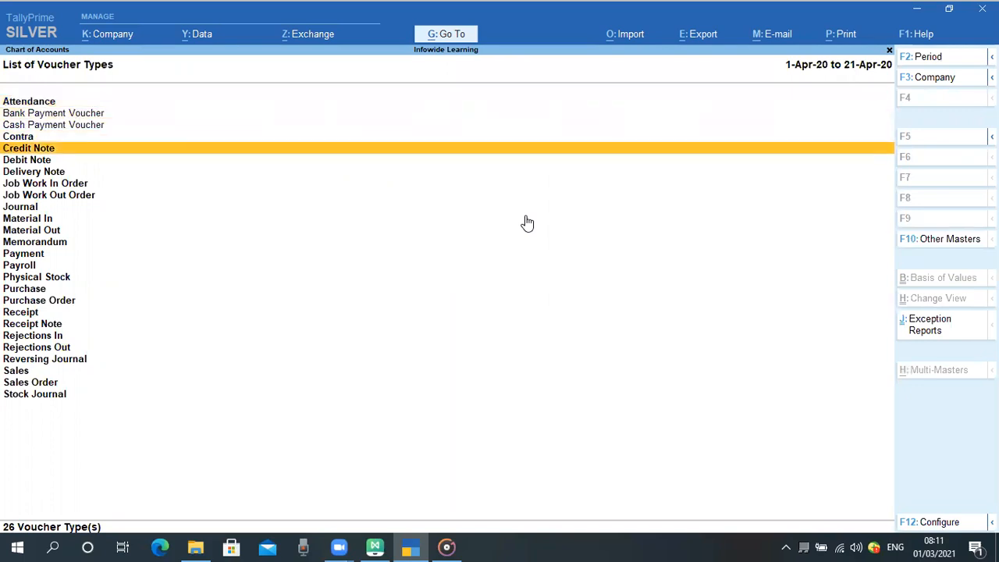
key("Up")
key("Up")
key("Down")
key("Down")
key("Down")
key("Down")
key("Down")
key("Down")
key("Down")
key("Down")
key("Down")
key("Down")
key("Down")
key("Up")
key("Up")
key("Up")
key("Up")
key("Up")
key("Up")
key("Up")
key("Up")
key("Up")
key("Up")
key("Up")
key("Up")
key("Down")
key("Up")
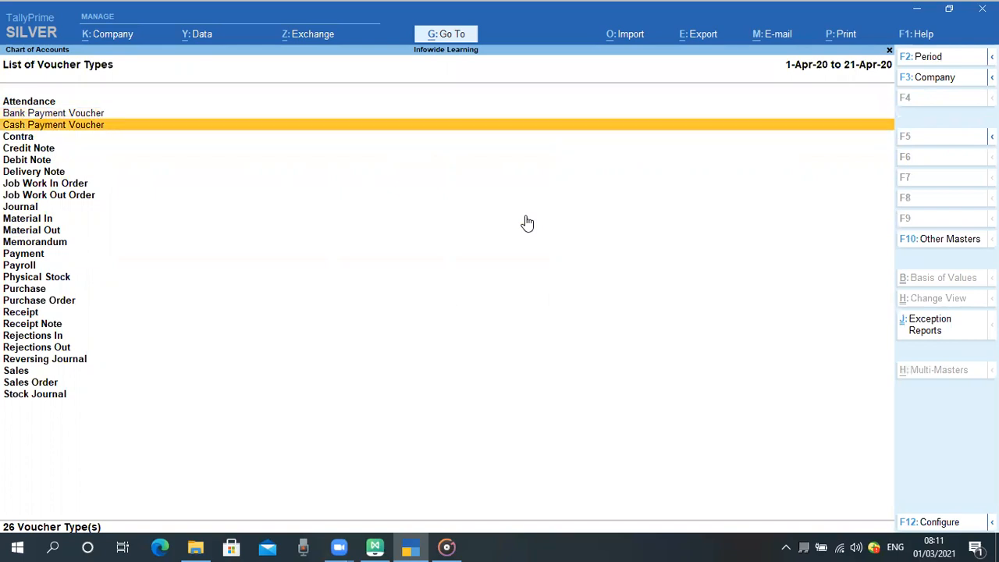
key("Up")
key("Down")
key("Up")
key("Down")
key("Up")
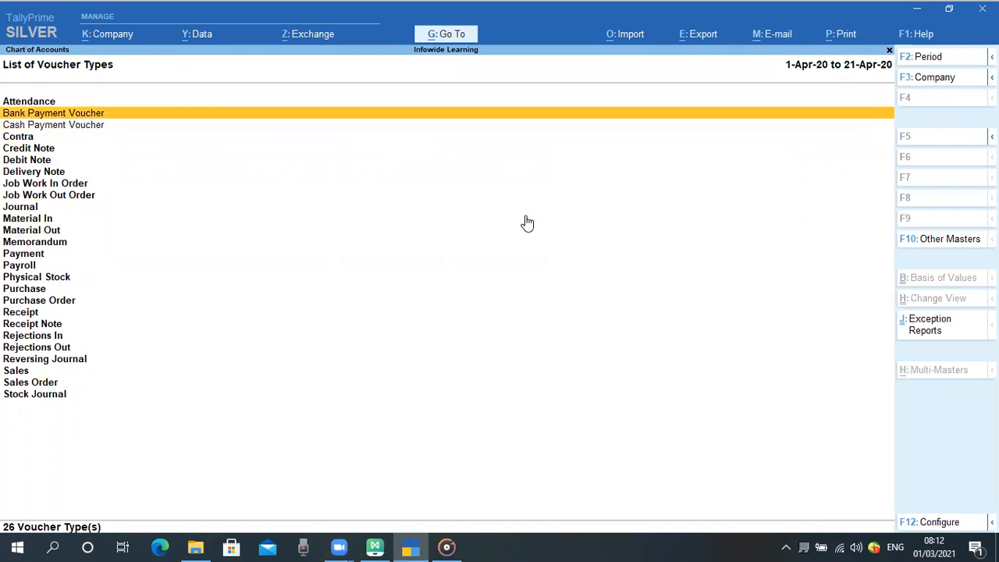
key("Up")
key("Down")
key("Down")
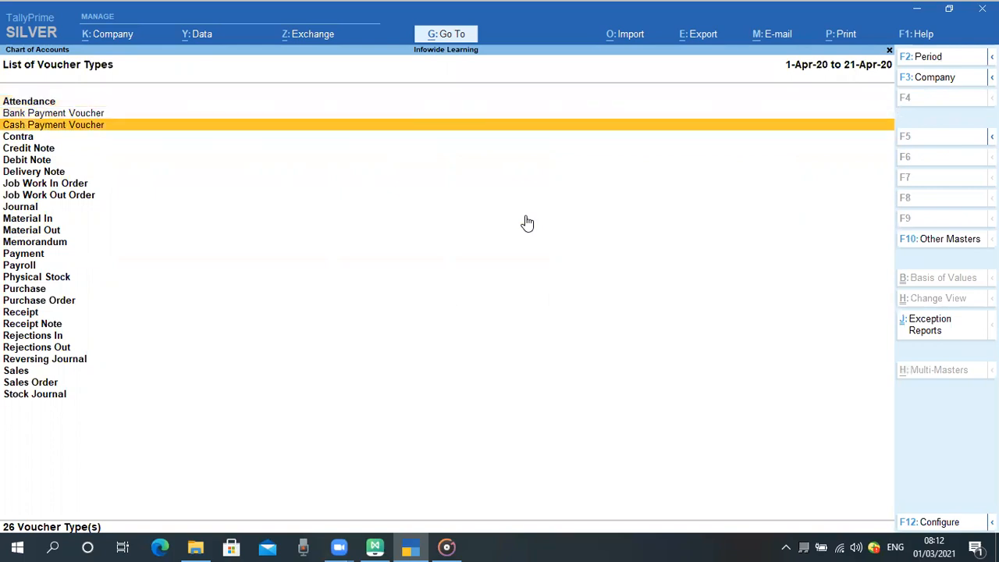
key("Up")
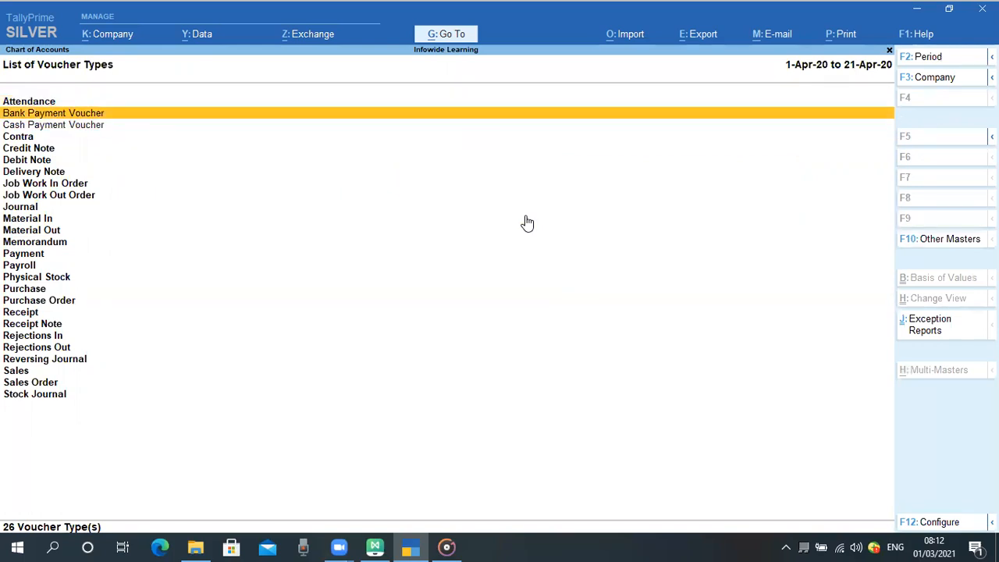
key("Down")
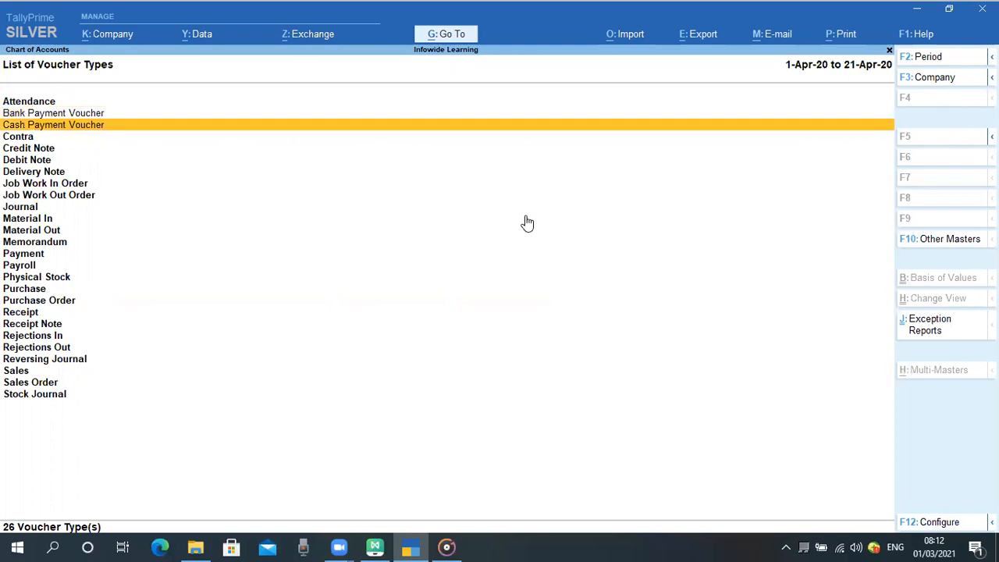
Open Cash Payment Voucher for alteration, review its general settings and accept them without changes
key("Return")
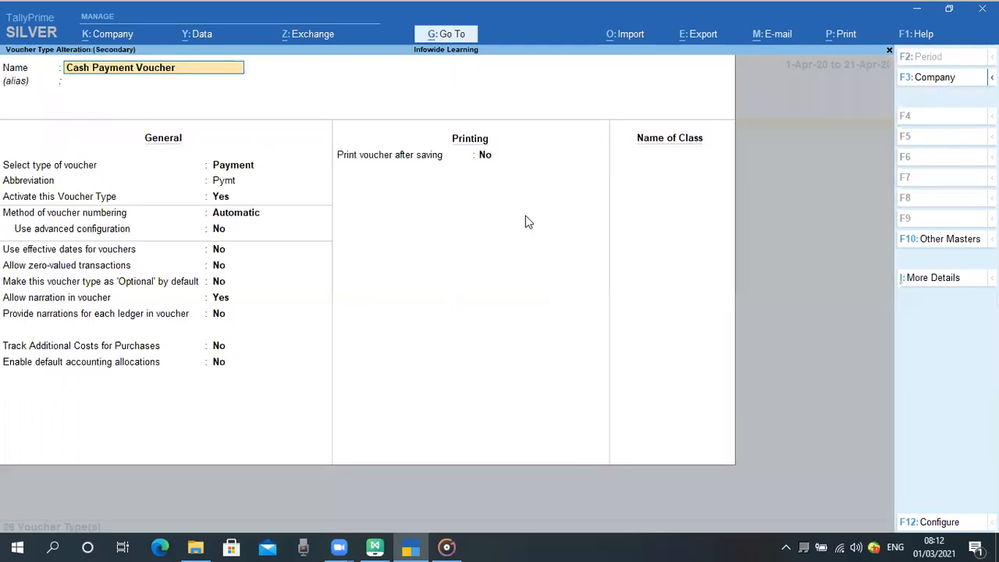
key("Escape")
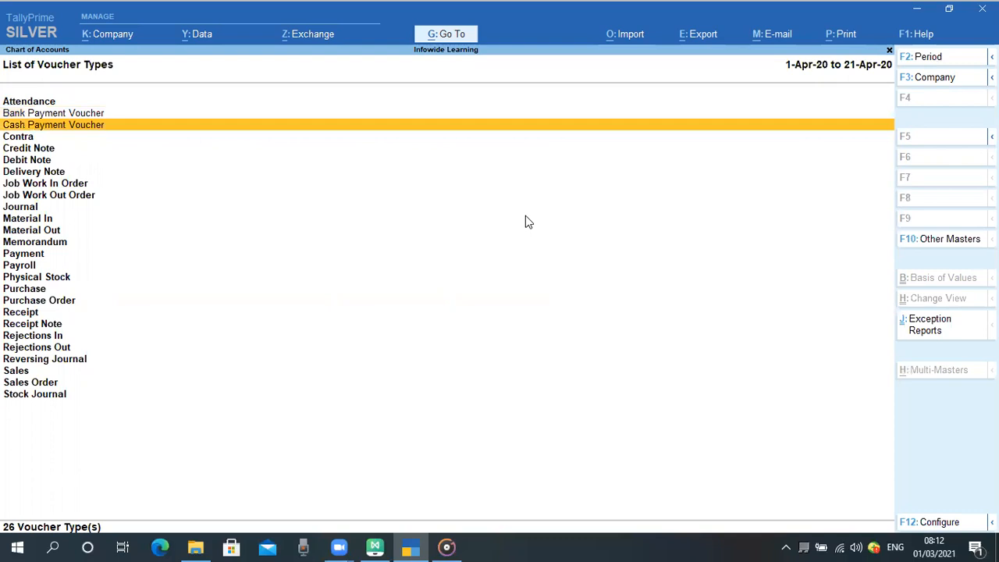
key("Return")
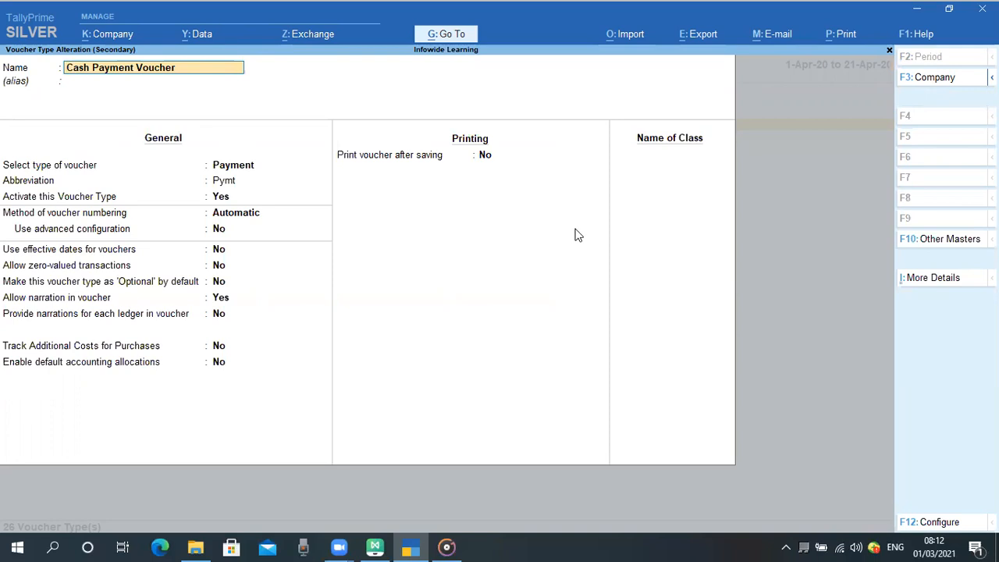
key("Return")
key("Return")
key("Return")
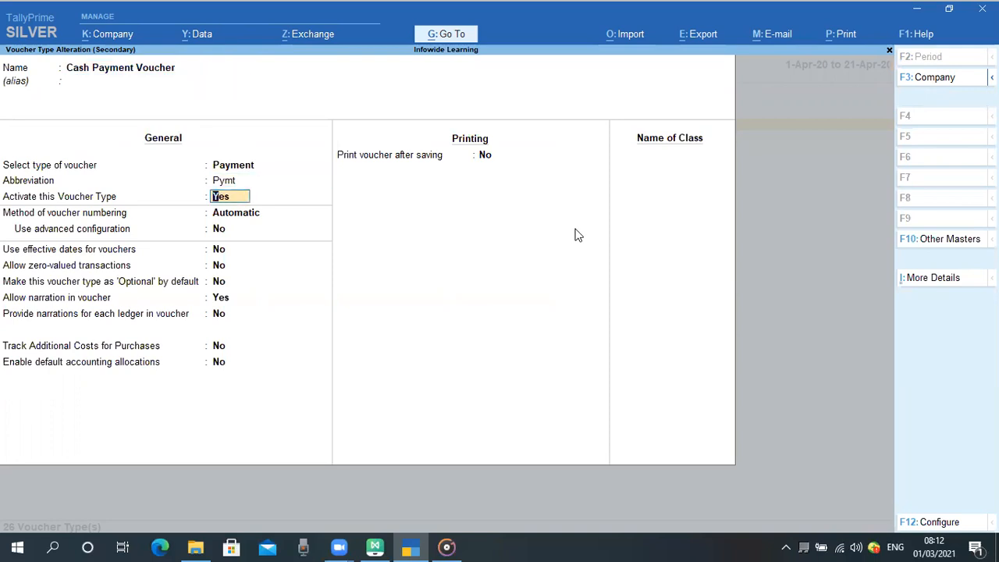
key("Return")
key("Return")
key("Return")
key("Return")
key("Return")
key("Return")
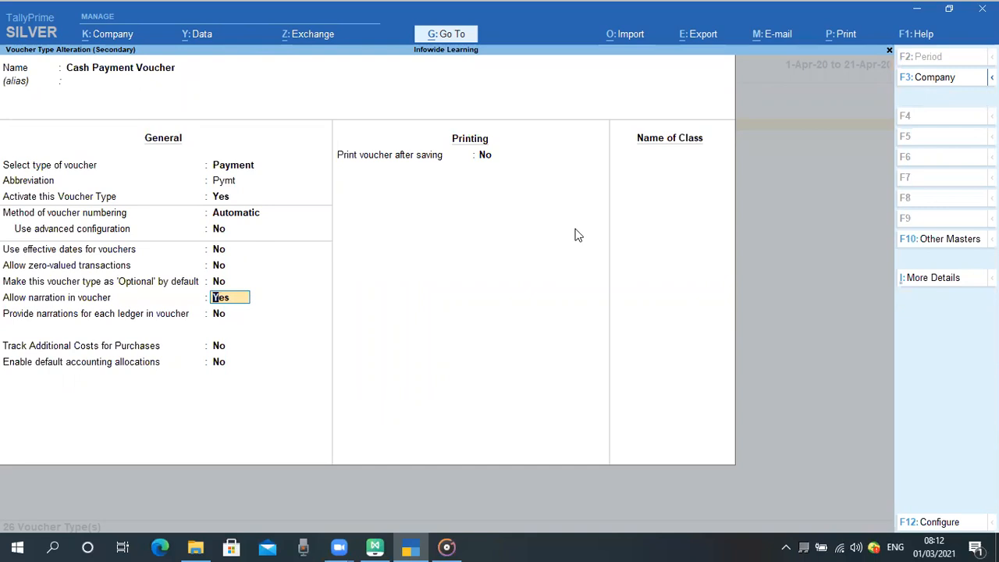
key("ctrl+a")
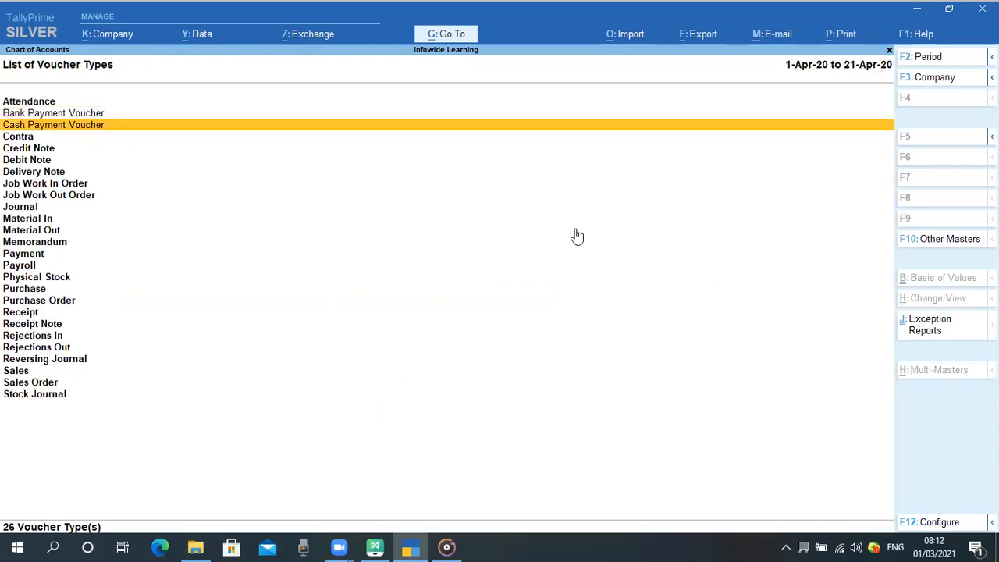
Leave the voucher type list and the Chart of Accounts, returning to the Gateway of Tally
key("Escape")
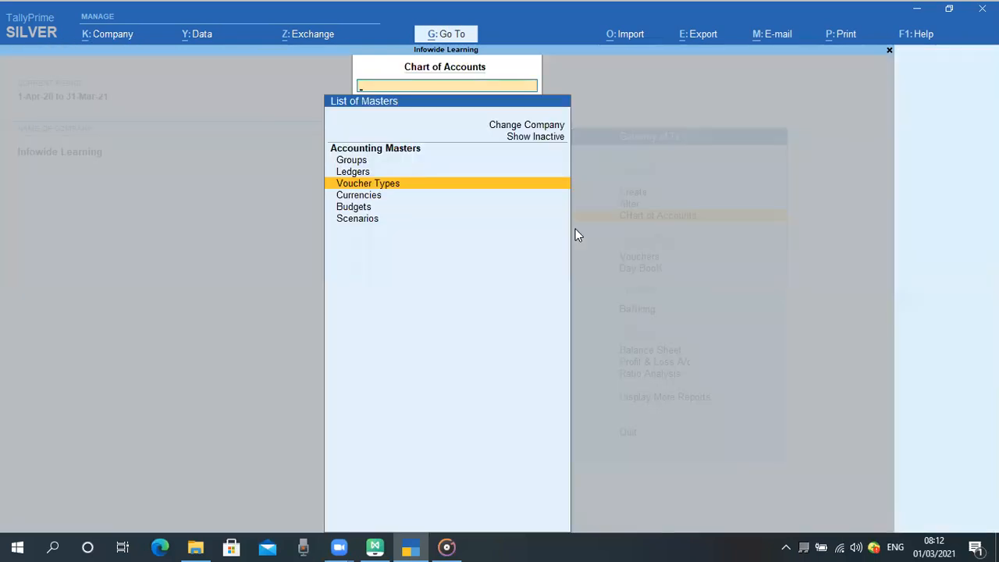
key("Escape")
key("Escape")
key("Escape")
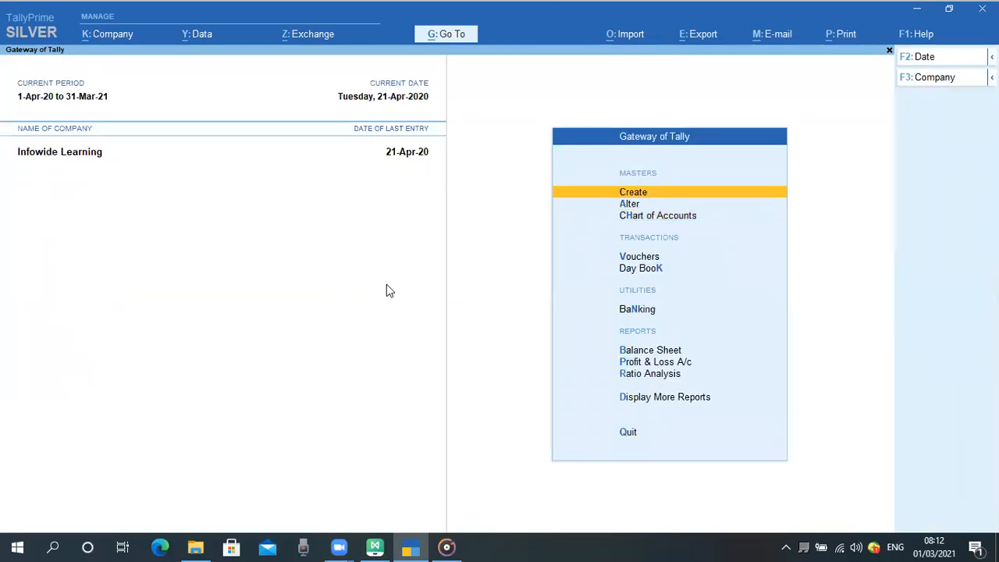
Switch to MindMaster, check the Type of Voucher mind map for the receipt voucher types, and return to TallyPrime
mouse_move(416, 546)
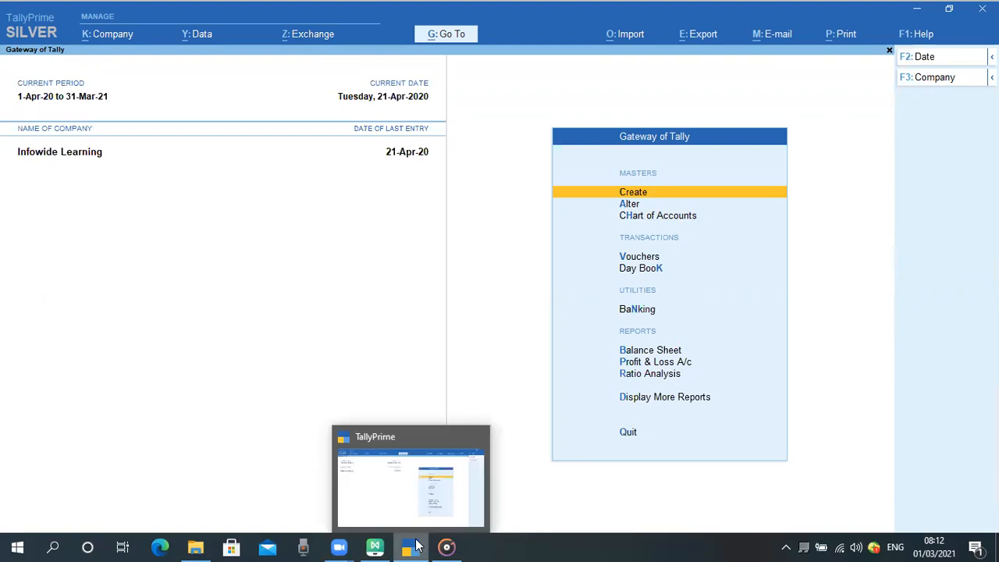
left_click(338, 547)
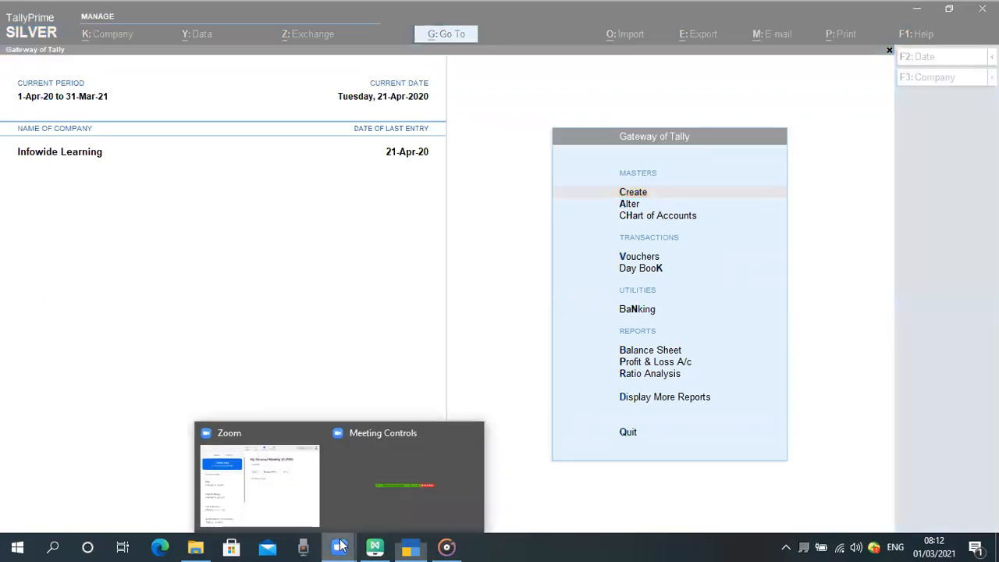
left_click(378, 546)
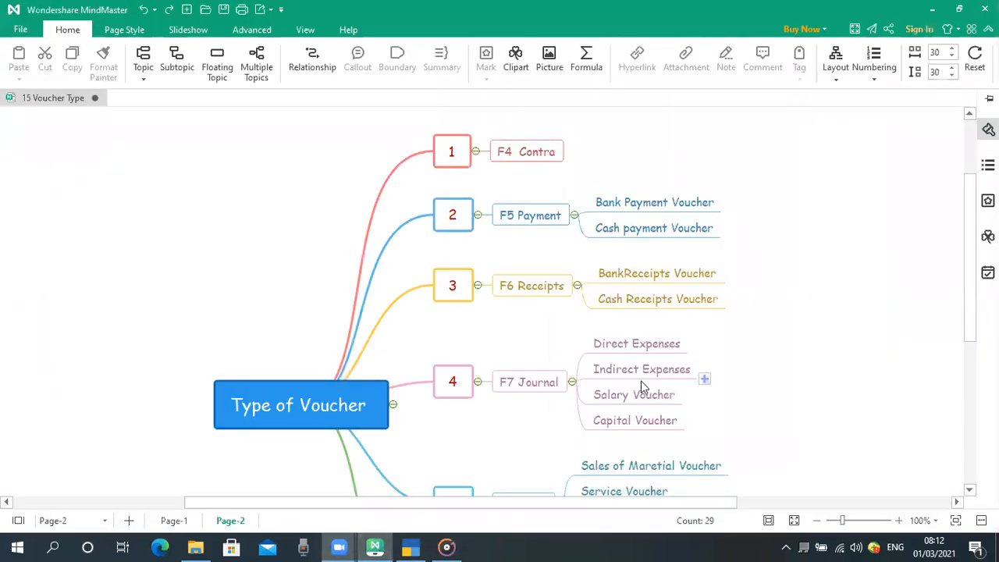
scroll(644, 384, "down", 1)
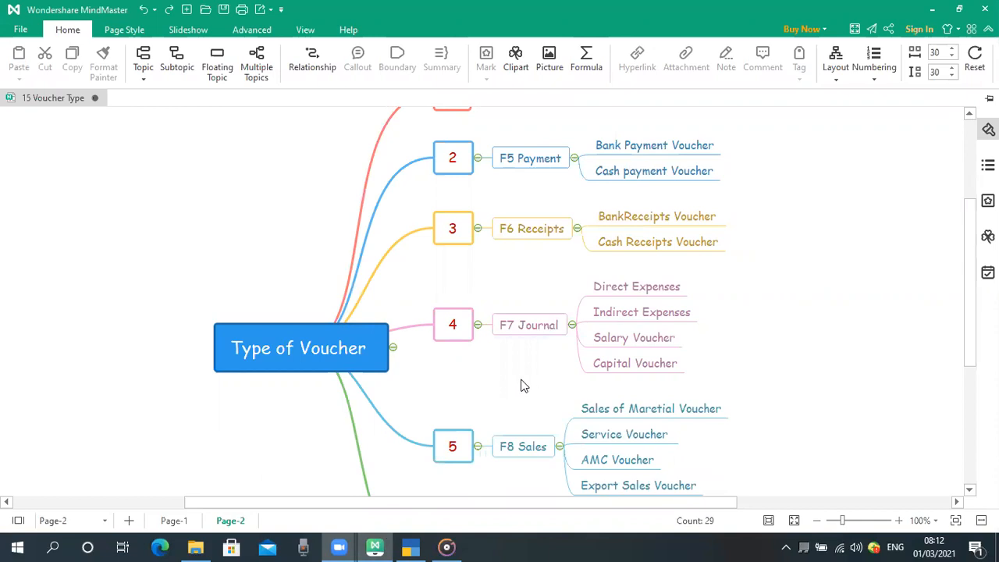
mouse_move(339, 546)
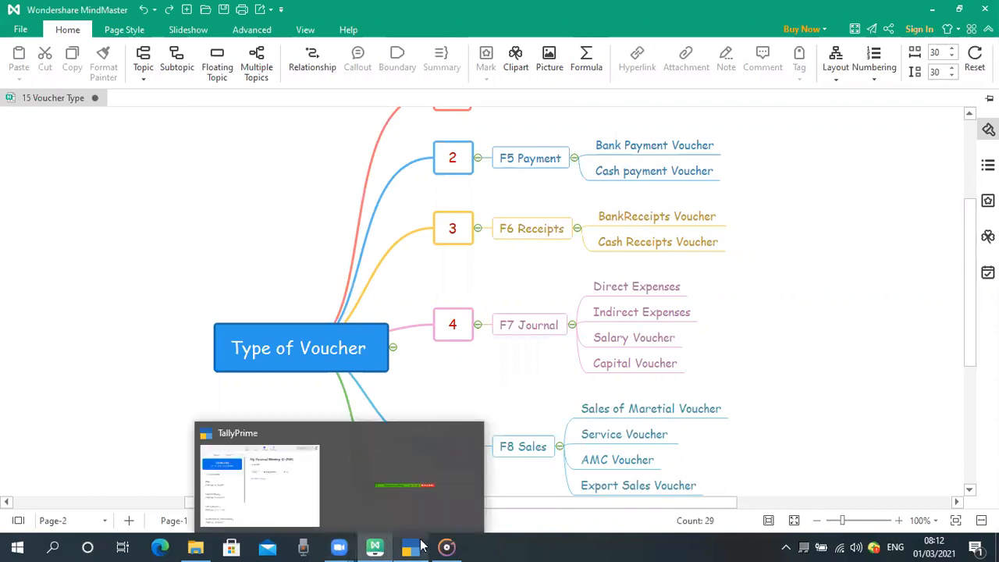
left_click(411, 546)
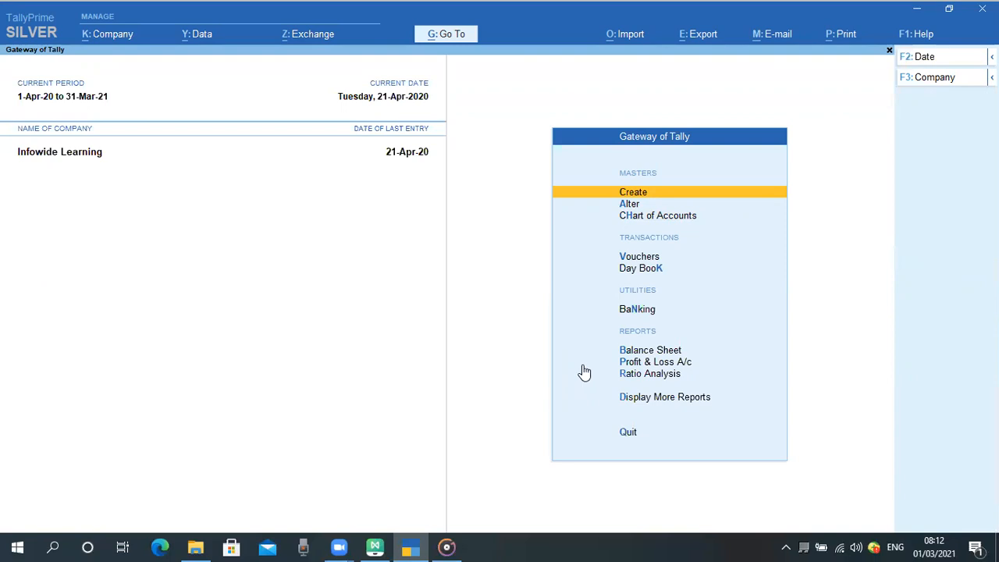
Start creating a new voucher type master and name it Bank Receipts Voucher, without an alias
key("Down")
key("Up")
key("Return")
key("Down")
key("Down")
key("Down")
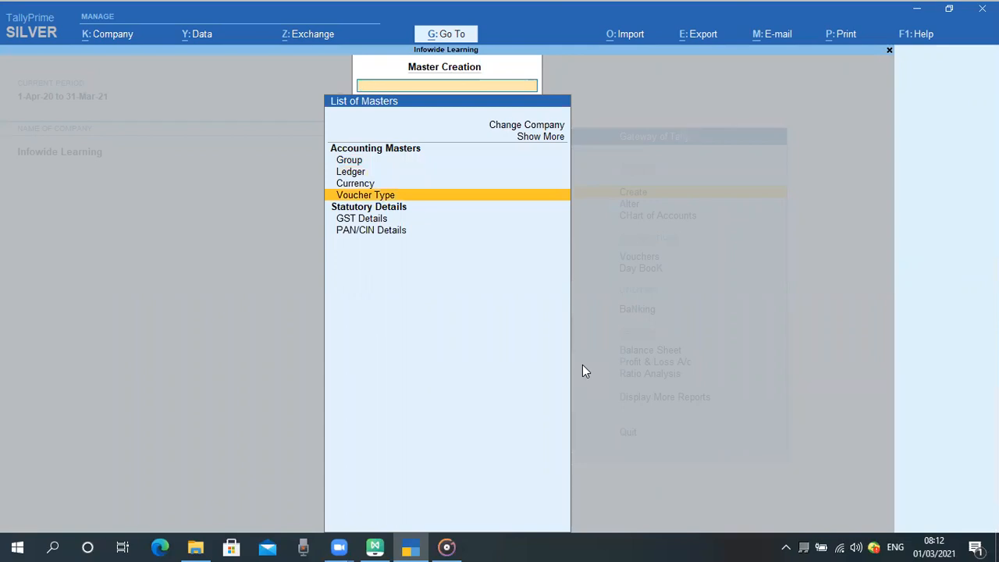
key("Return")
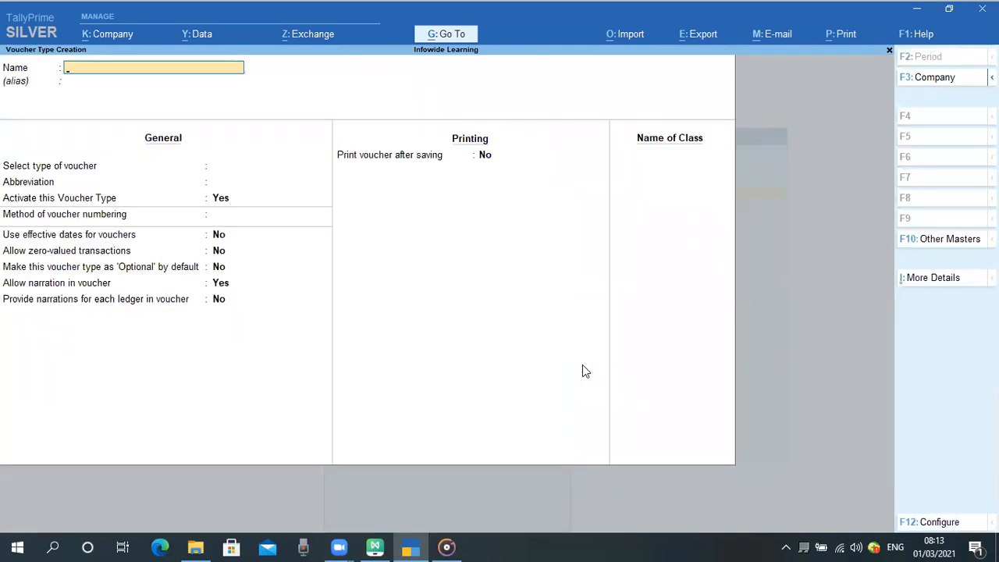
type("Bank Receipts Voucher")
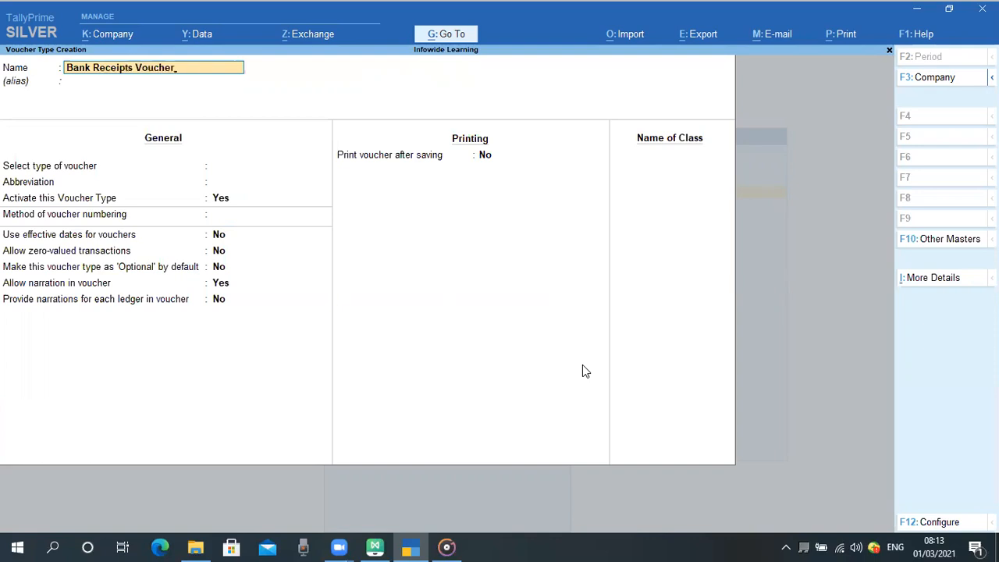
key("Return")
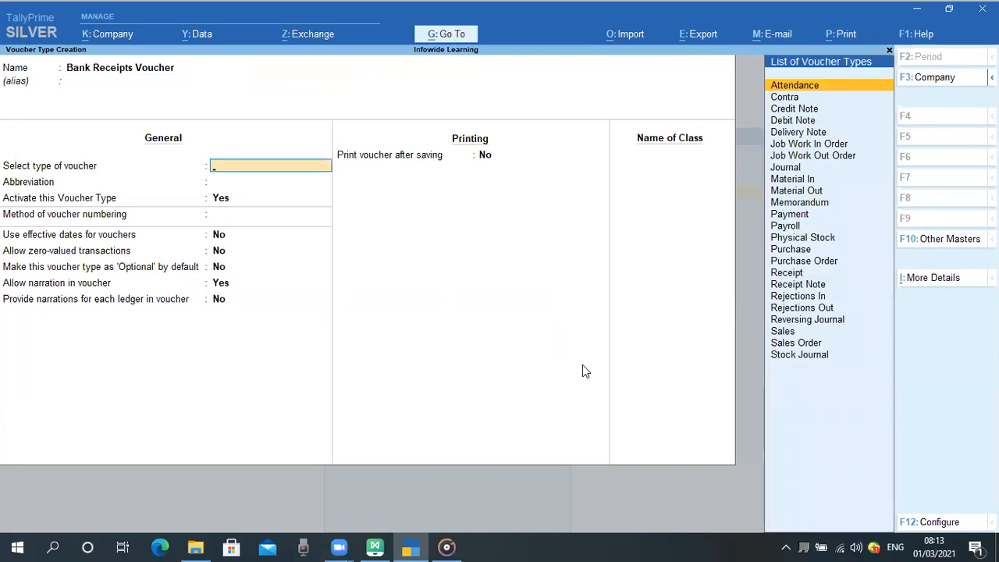
Base Bank Receipts Voucher on the Receipt type, keeping the abbreviation Rcpt and activation at Yes
type("Receipt")
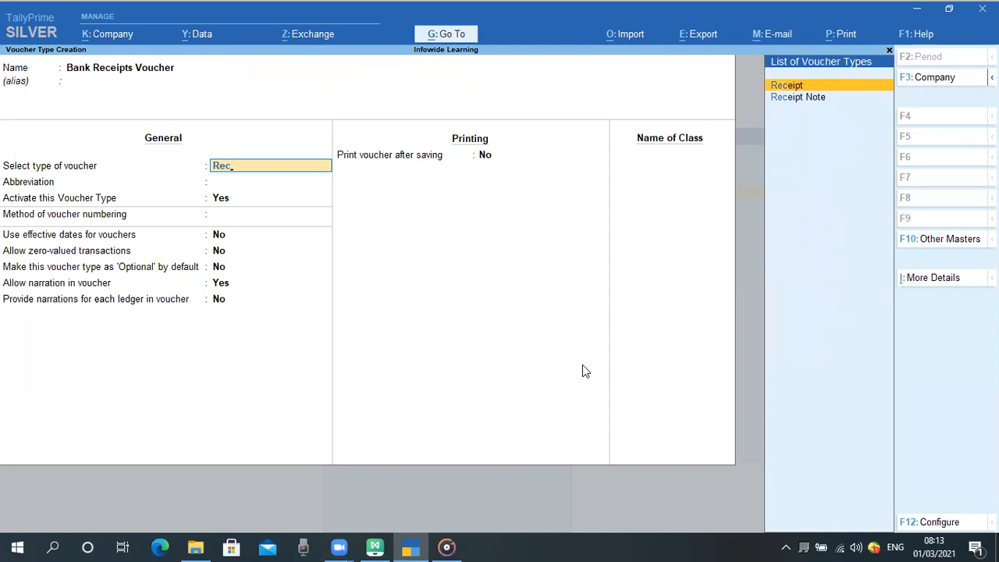
key("Return")
key("Return")
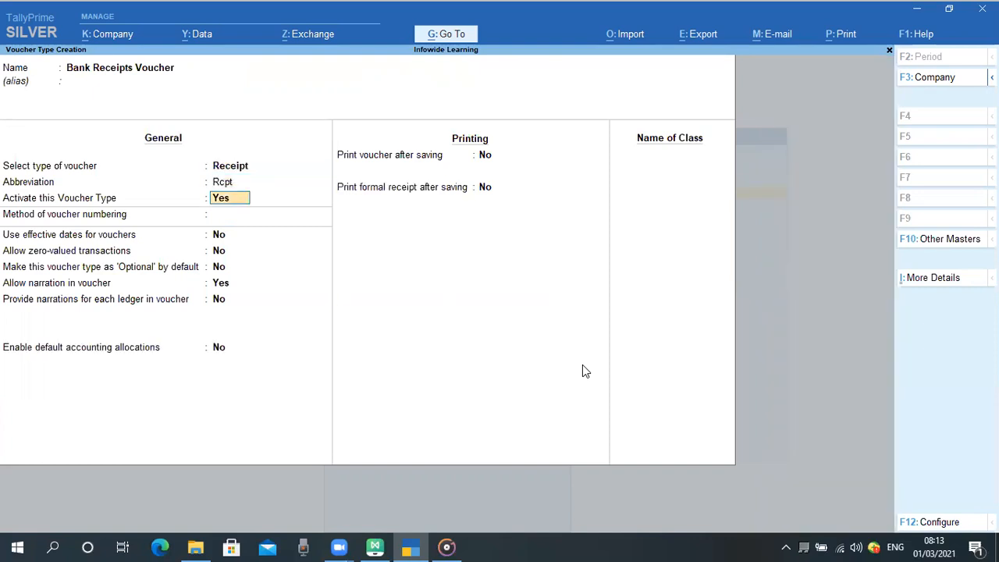
key("Return")
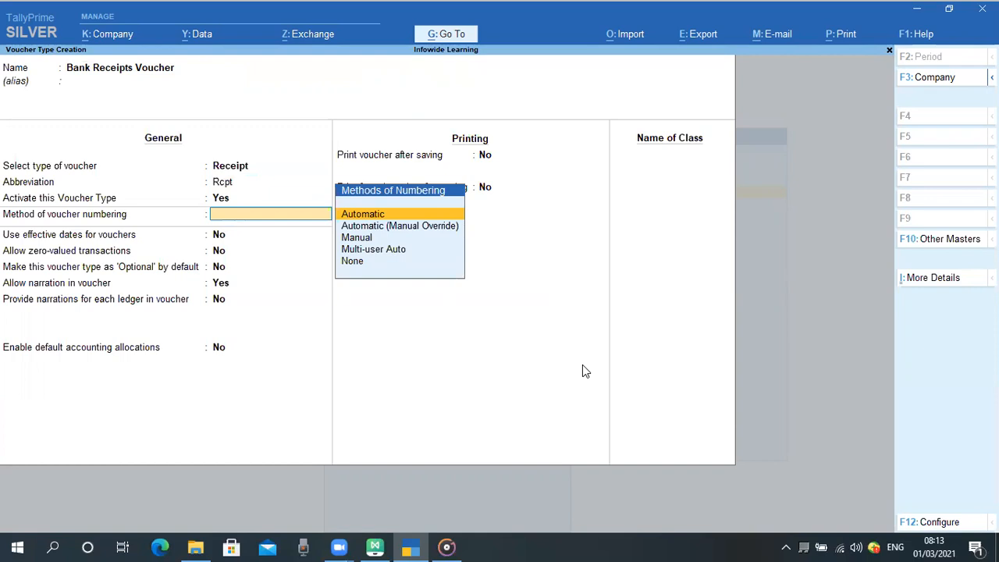
Choose automatic numbering with advanced configuration, starting number 1, no zero prefill and a yearly restart at 1 from 1-Apr-20
key("Return")
type("y")
key("Return")
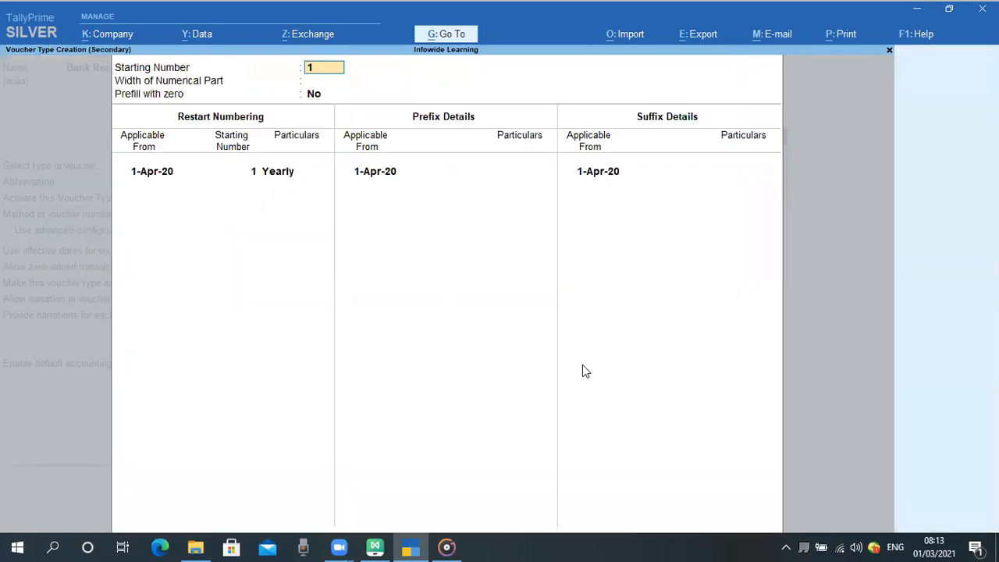
key("Return")
key("Return")
key("Return")
key("Return")
key("Return")
key("Return")
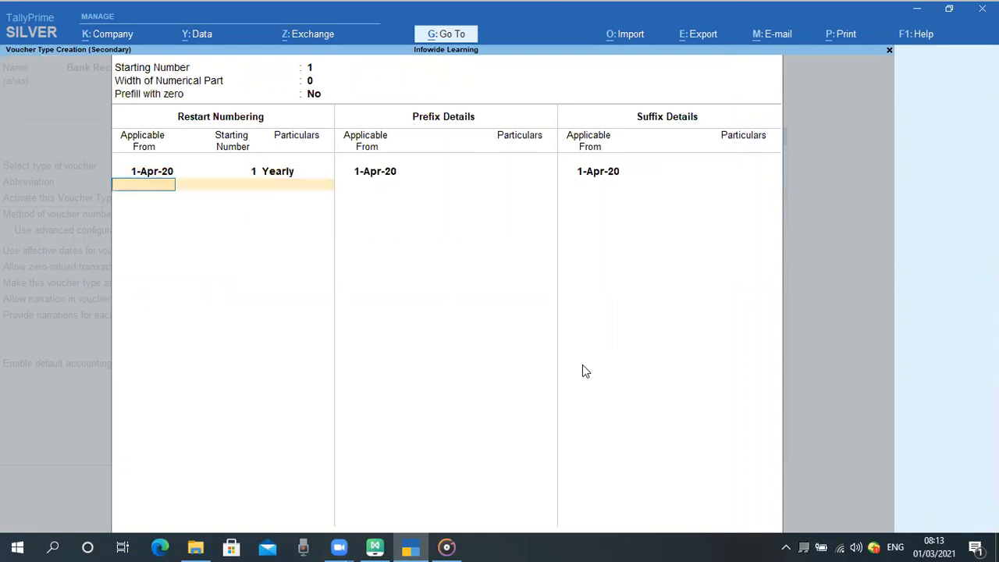
key("Return")
Set the Bank Receipts Voucher number prefix to 2021/, applicable from 1-Apr-20
key("Return")
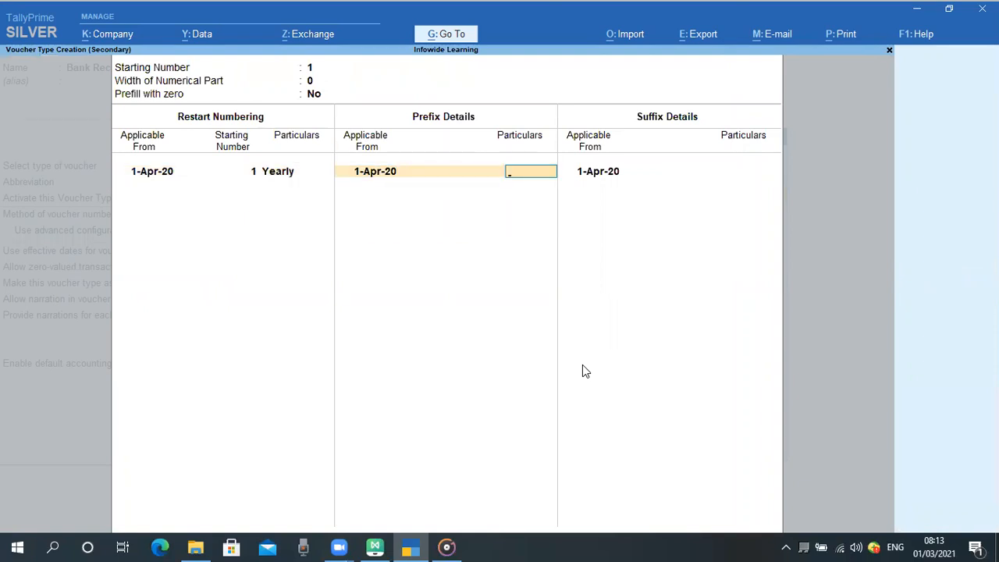
type("202")
key("Return")
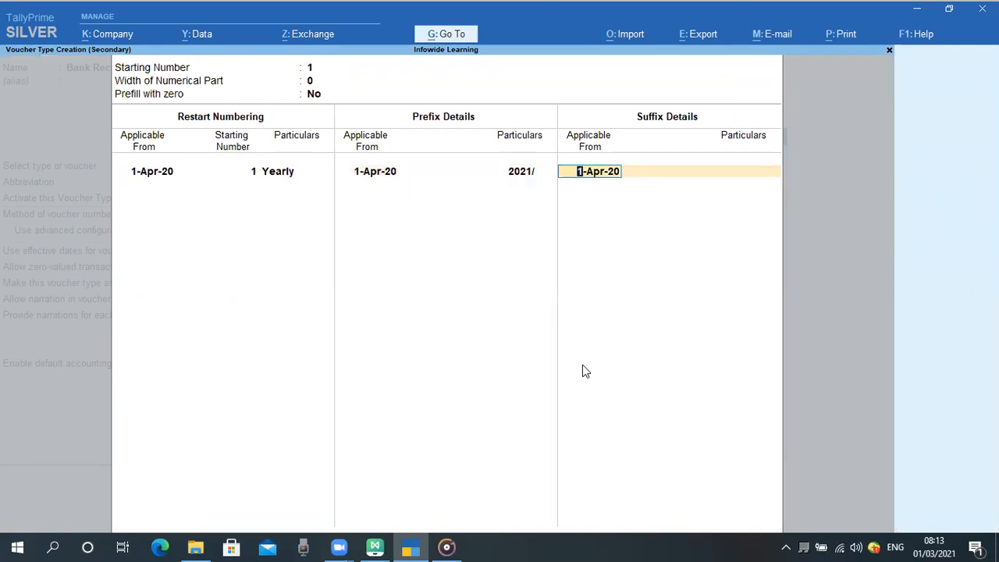
Leave the Bank Receipts Voucher suffix empty, keep the remaining general and printing defaults, and save the voucher type
key("Return")
key("Return")
key("Return")
key("Return")
key("Return")
key("Return")
key("Return")
key("Return")
key("Return")
key("Return")
key("Return")
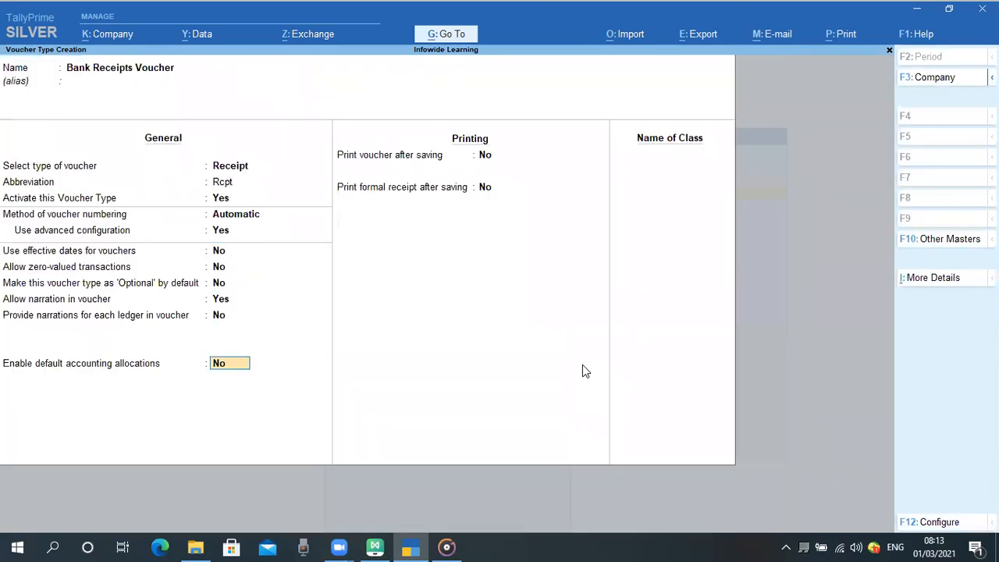
key("Return")
key("Return")
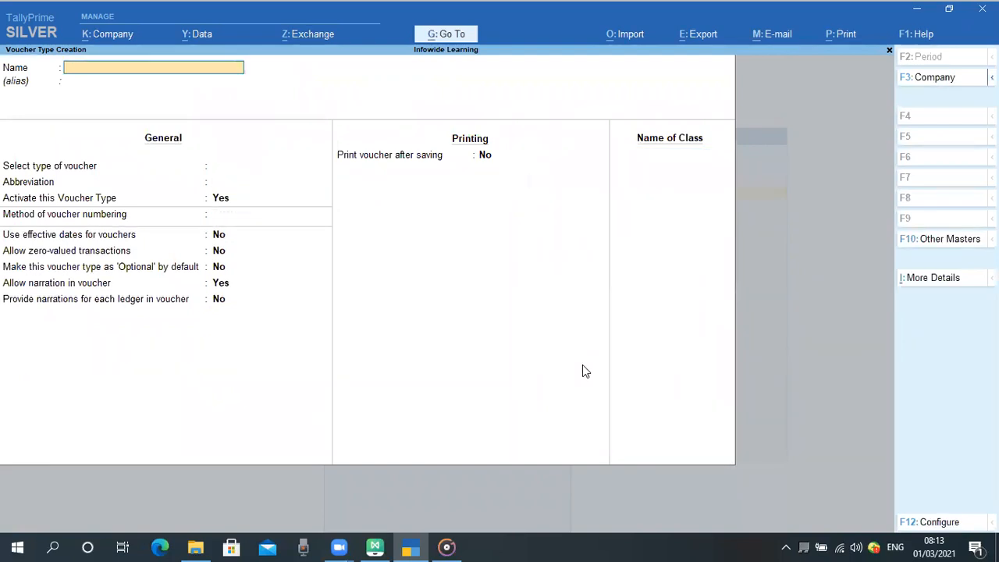
Name a new voucher type Cash Receipts Voucher without an alias and base it on the Receipt type
type("Cash Receipts Voucher")
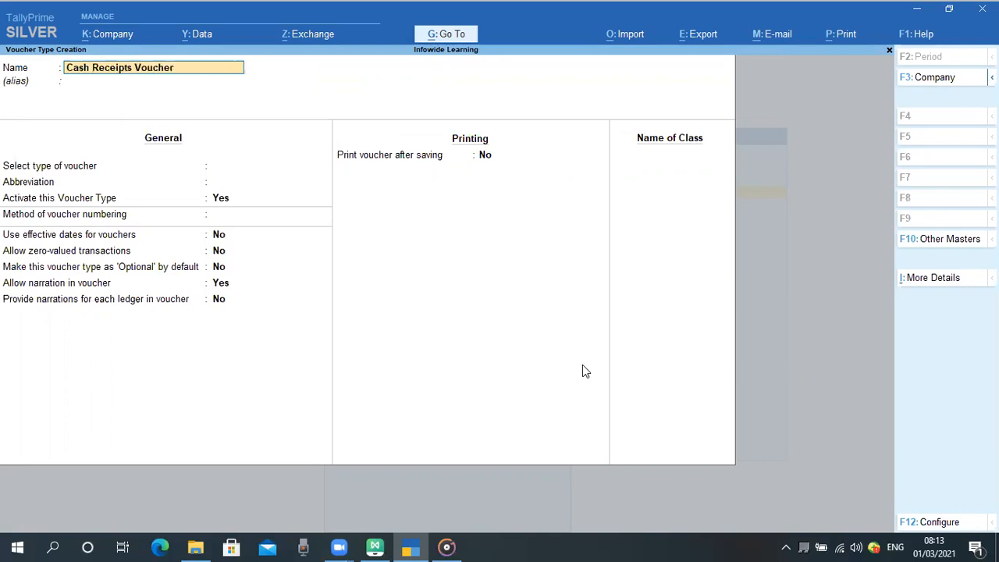
key("Return")
key("Return")
key("BackSpace")
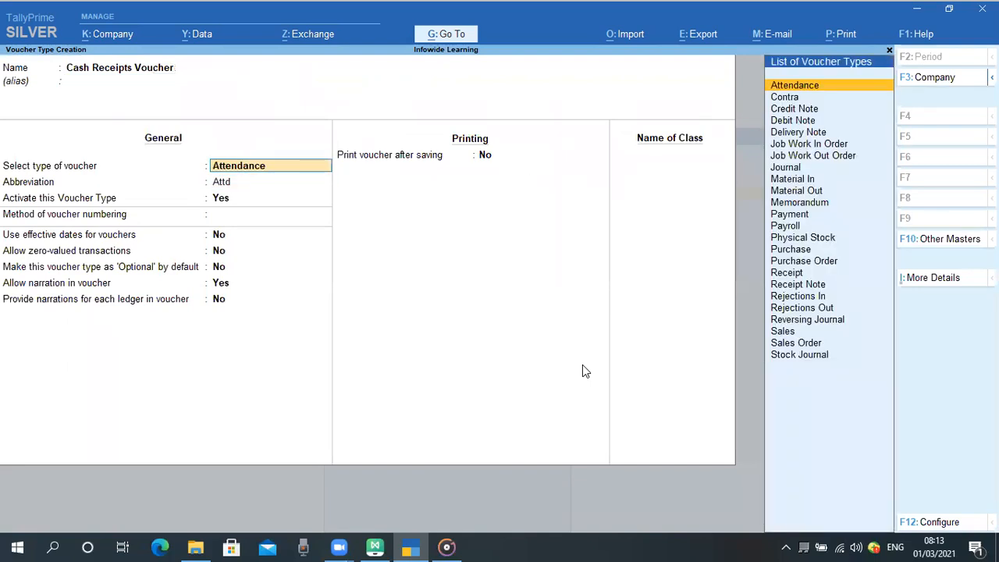
type("Rec")
key("Return")
key("Down")
key("Return")
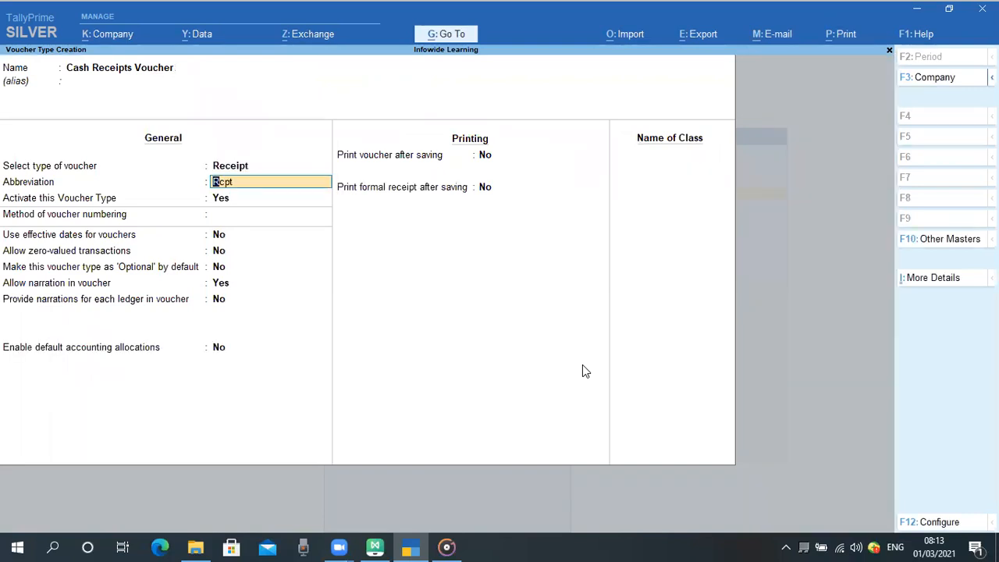
Keep abbreviation Rcpt, activation at Yes and automatic numbering for Cash Receipts Voucher, and enable advanced numbering configuration
key("Return")
key("Return")
key("Return")
type("y")
key("Return")
Number Cash Receipts Voucher from 1 without zero prefill, restarting yearly from 1-Apr-20, and enter the prefix 2021
key("Return")
key("Return")
key("Return")
key("Return")
key("Return")
key("Return")
type("2021")
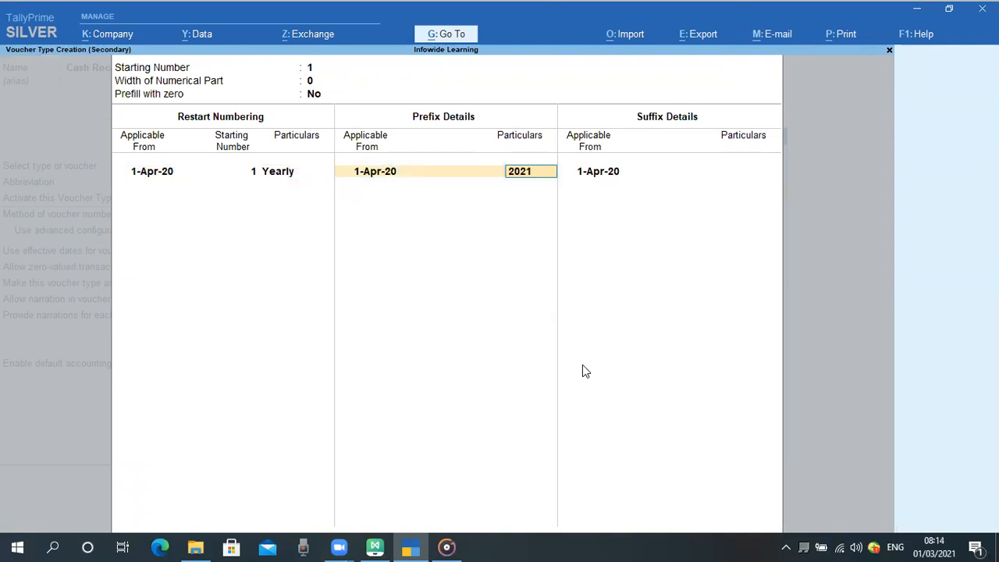
Leave the Cash Receipts Voucher suffix empty, keep the remaining general and printing defaults, and save the voucher type
key("Return")
key("Return")
key("Return")
key("Return")
key("Return")
key("Return")
key("Return")
key("Return")
key("Return")
key("Return")
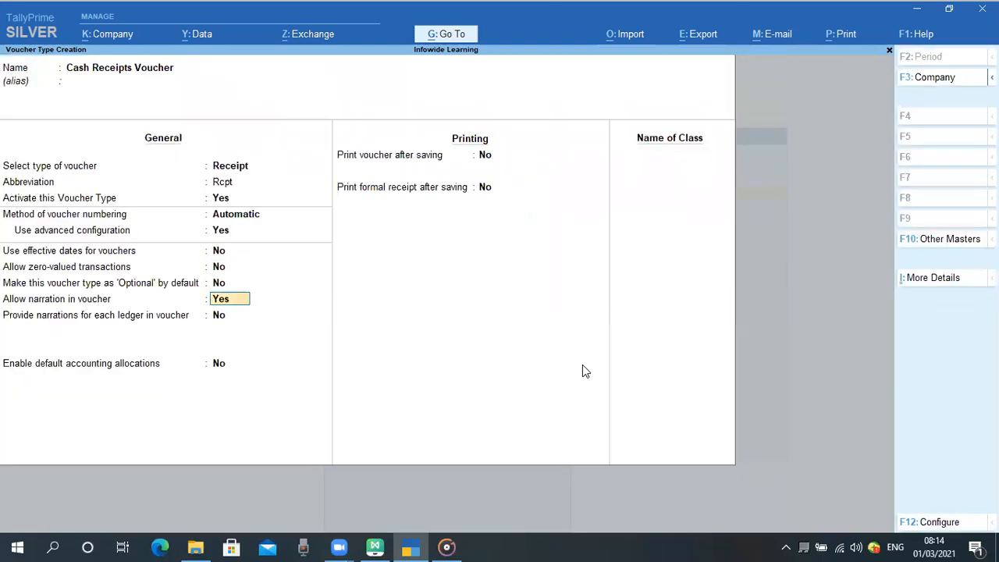
key("Return")
key("Return")
key("Return")
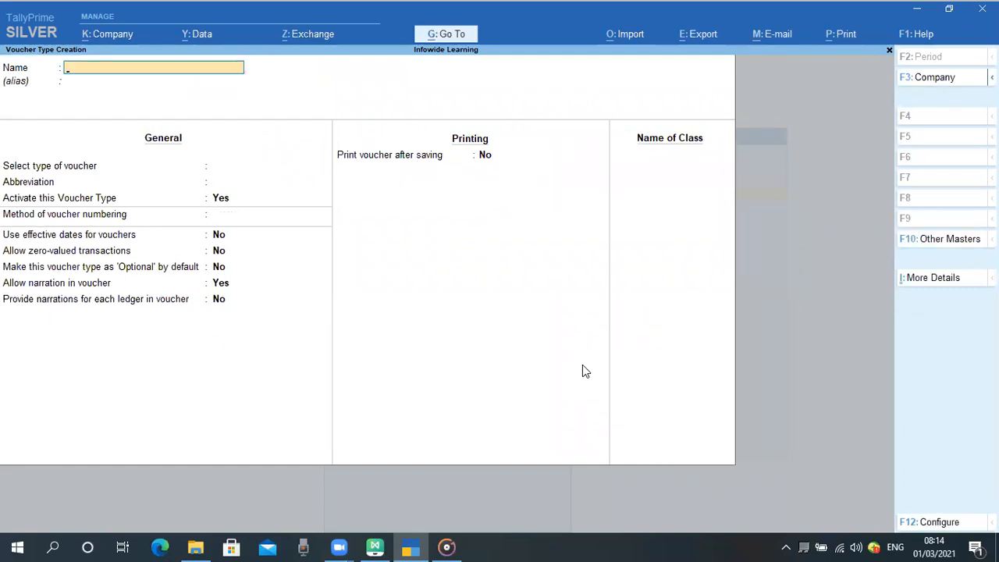
Leave master creation, start voucher entry and change the payment voucher's type to Bank Payment Voucher
key("Escape")
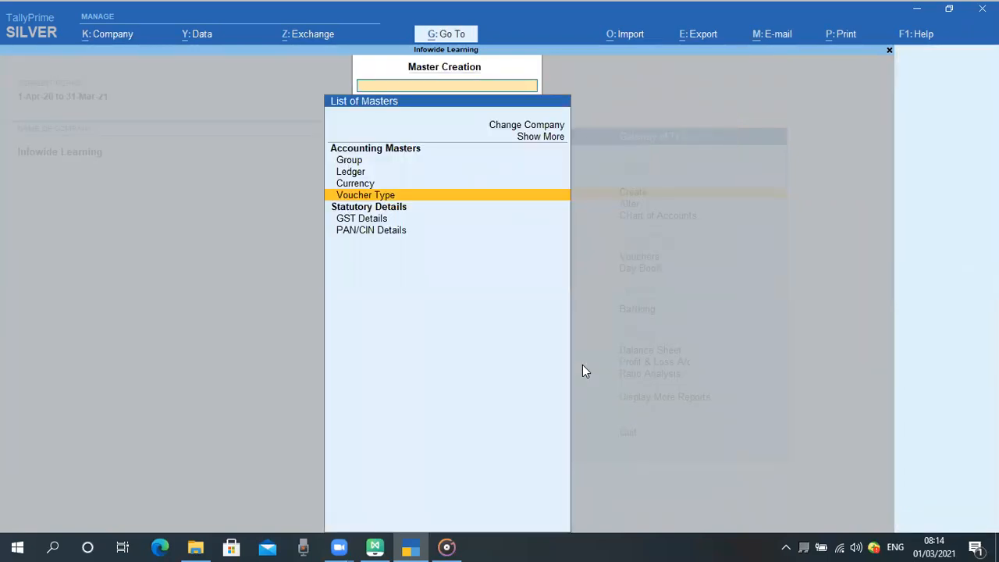
key("Escape")
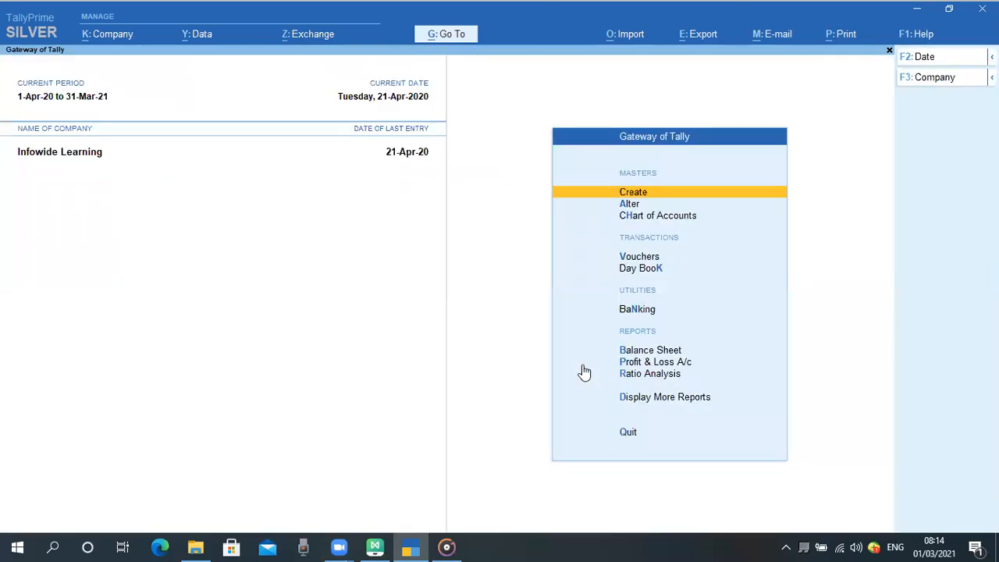
key("Down")
key("Down")
key("Down")
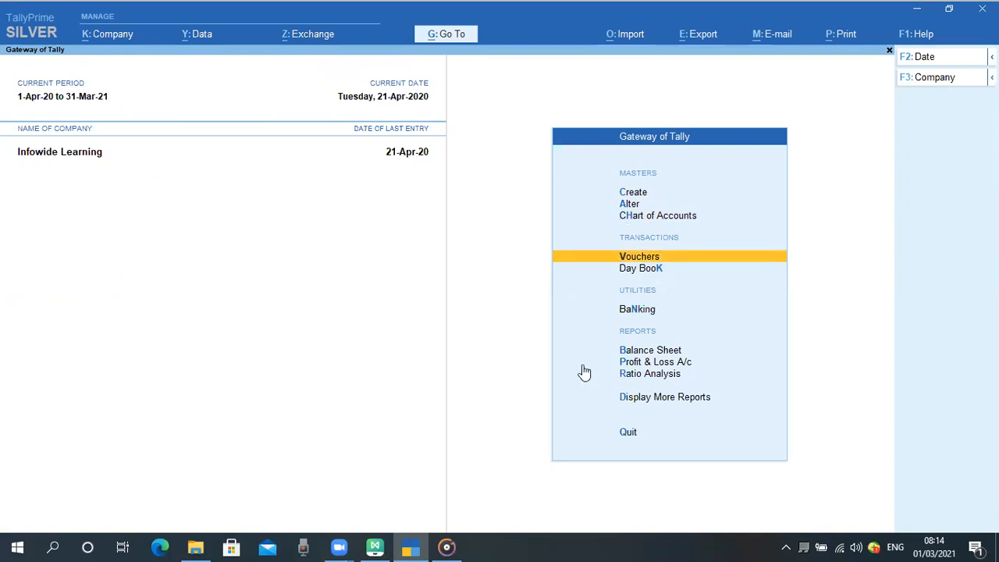
key("Return")
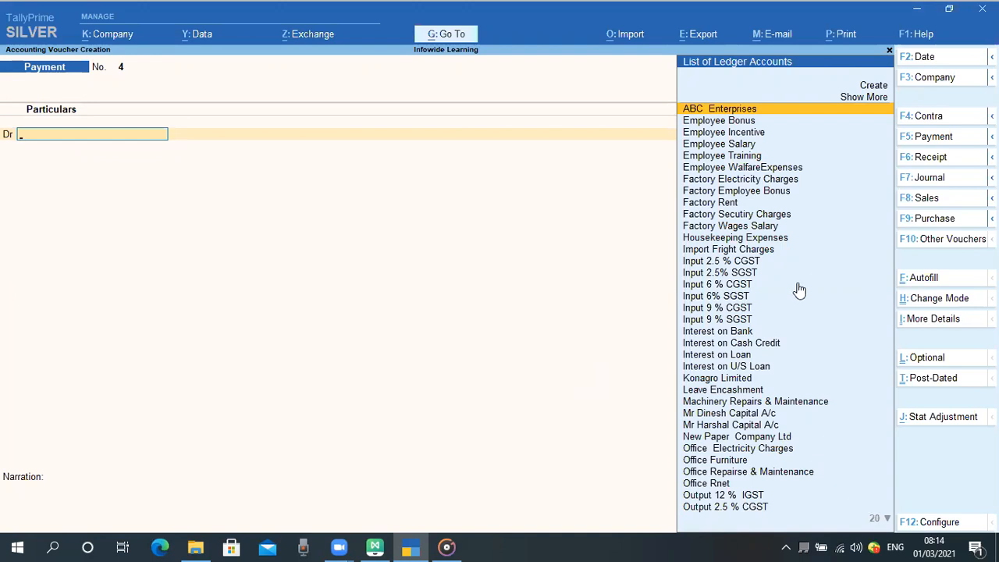
key("F5")
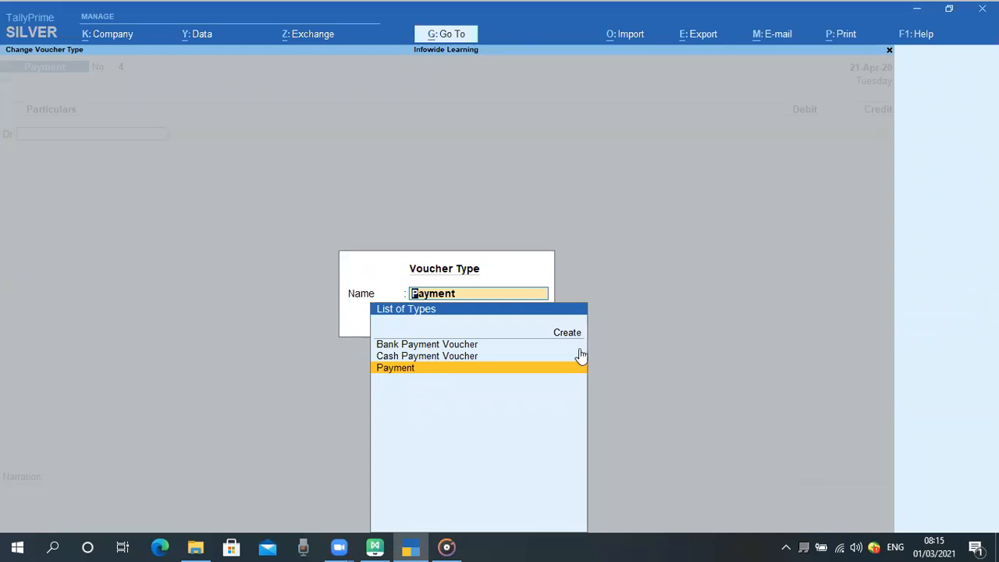
key("Up")
key("Up")
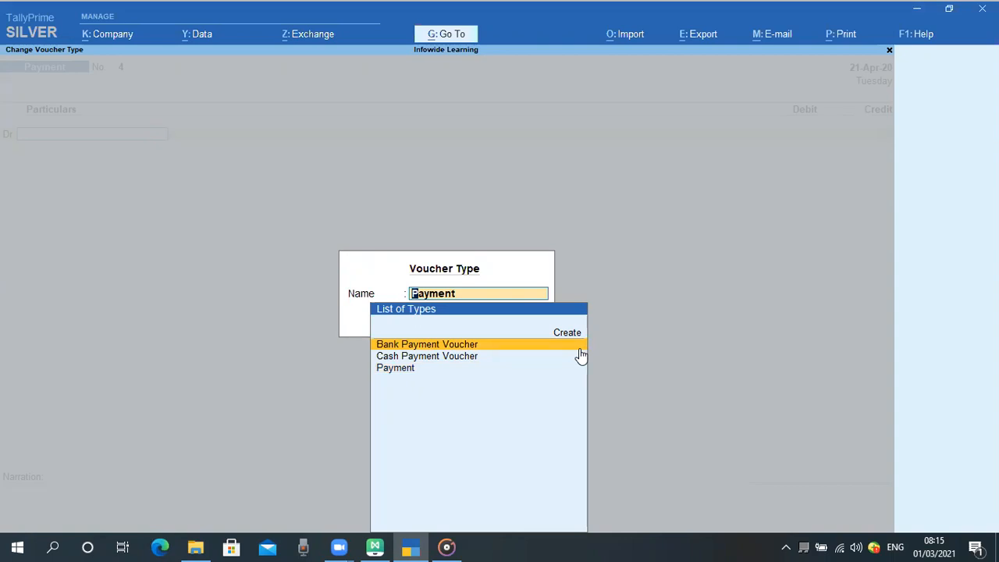
left_click(580, 349)
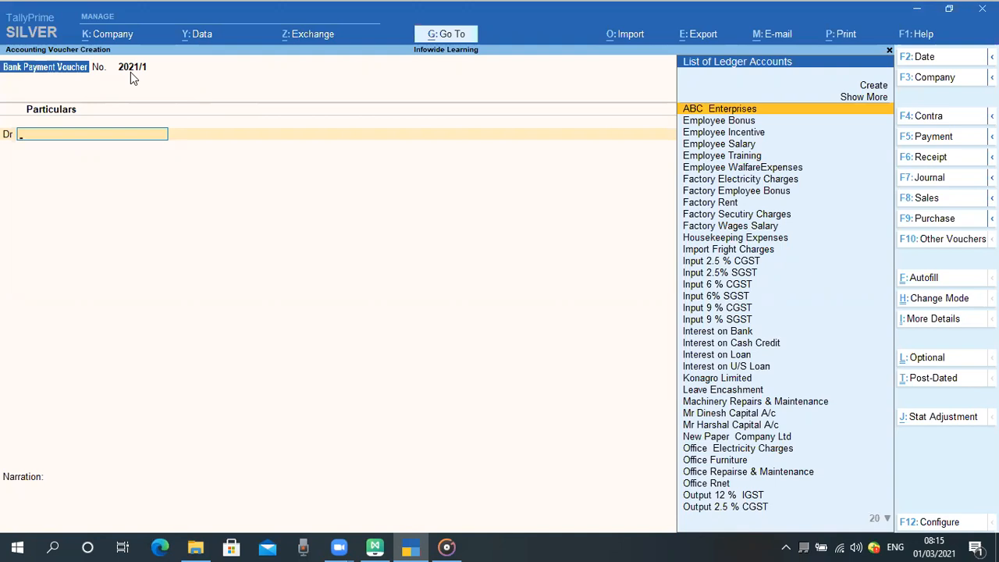
Choose Shri Ganesh Furniture House as the debit ledger of the Bank Payment Voucher
type("Sal")
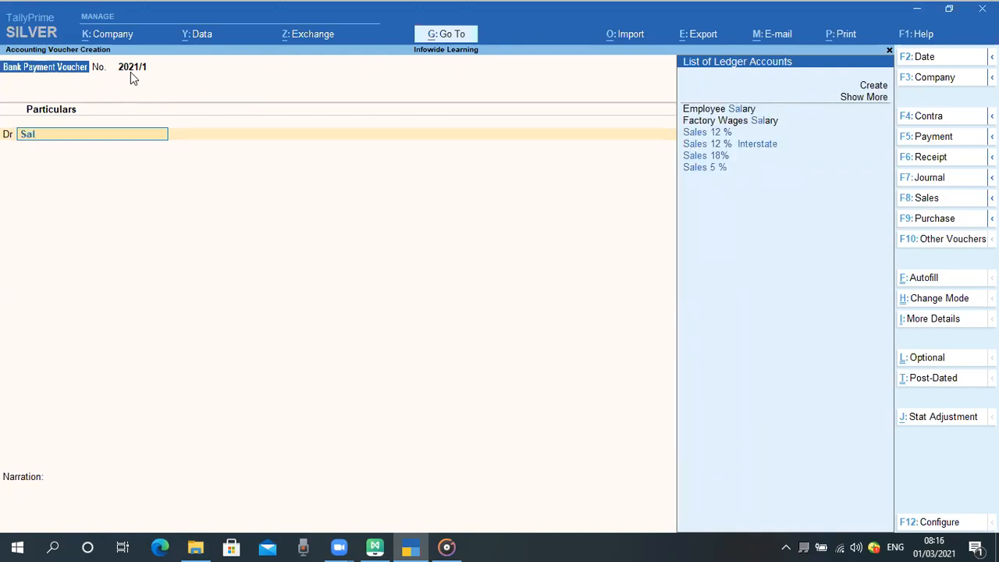
key("BackSpace")
key("BackSpace")
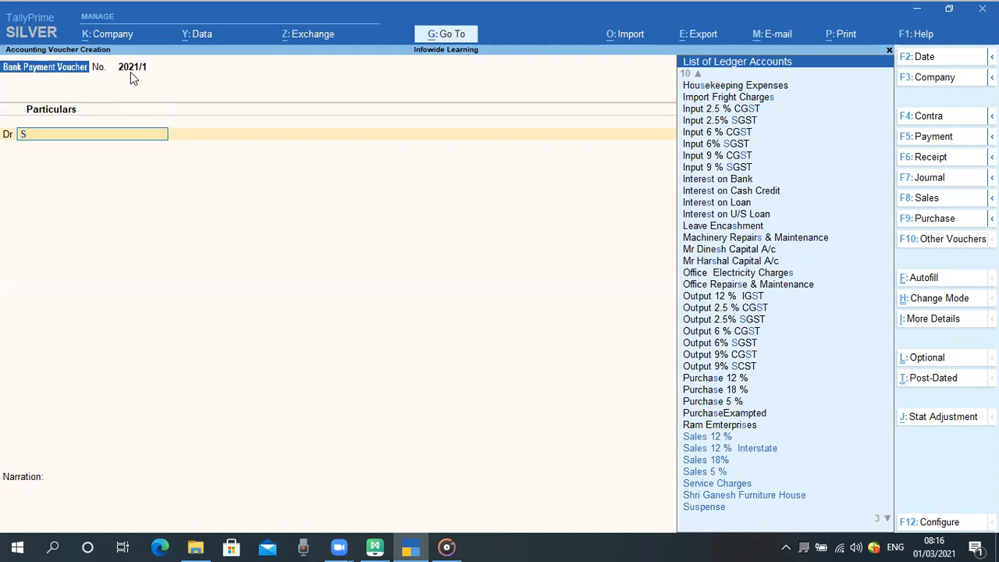
key("Down")
key("Down")
key("Down")
key("Down")
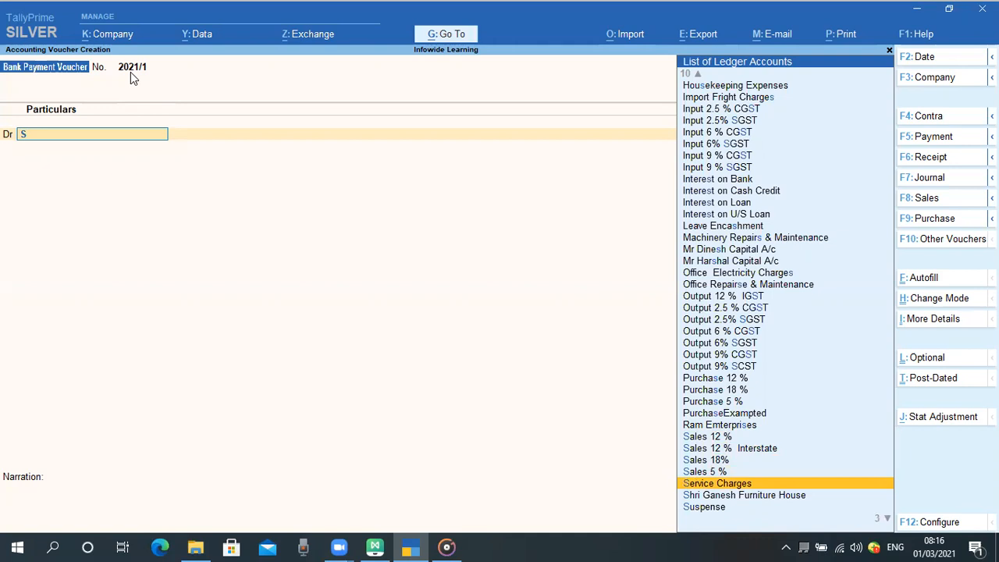
key("Up")
key("Up")
key("Up")
key("Down")
key("Down")
key("Down")
key("Down")
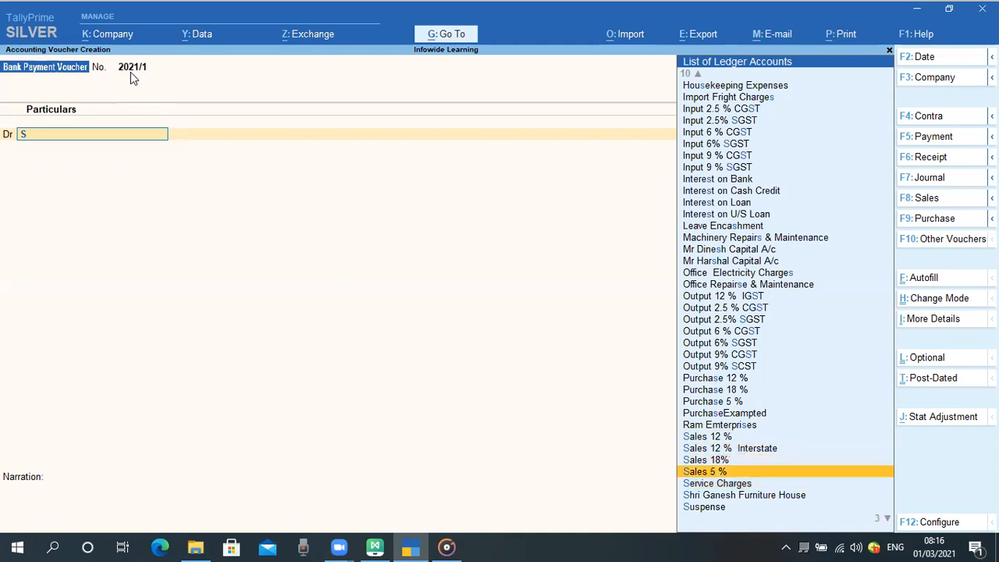
key("Return")
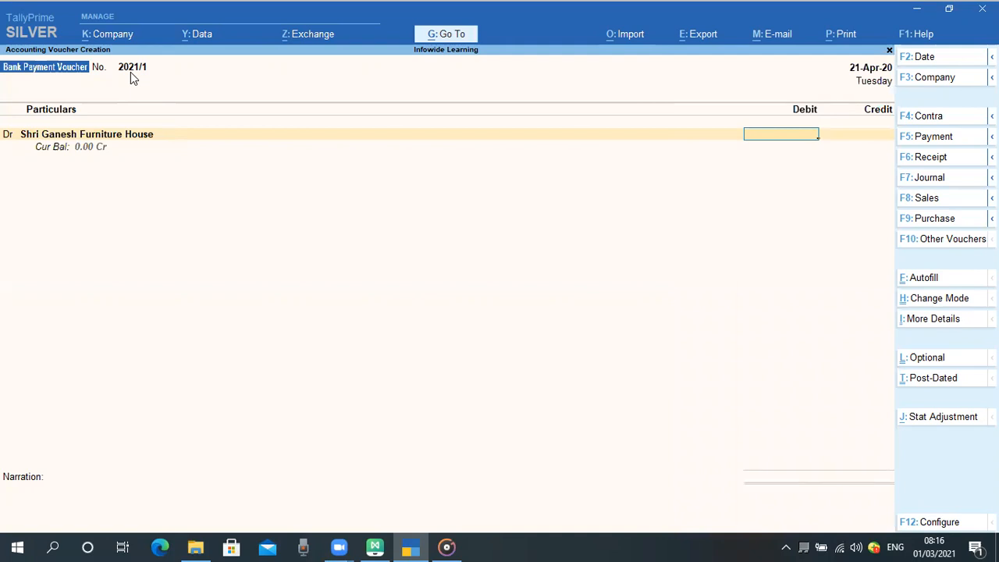
Debit Shri Ganesh Furniture House 10,000 and allocate the full amount as an Advance with reference 2021/1
type("10000")
key("Return")
key("Up")
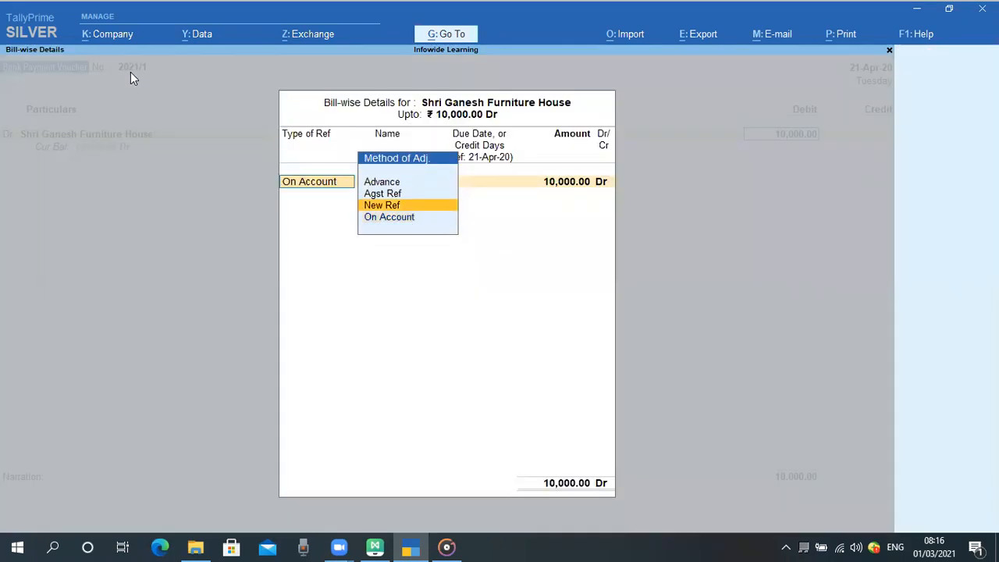
key("Up")
key("Up")
key("Return")
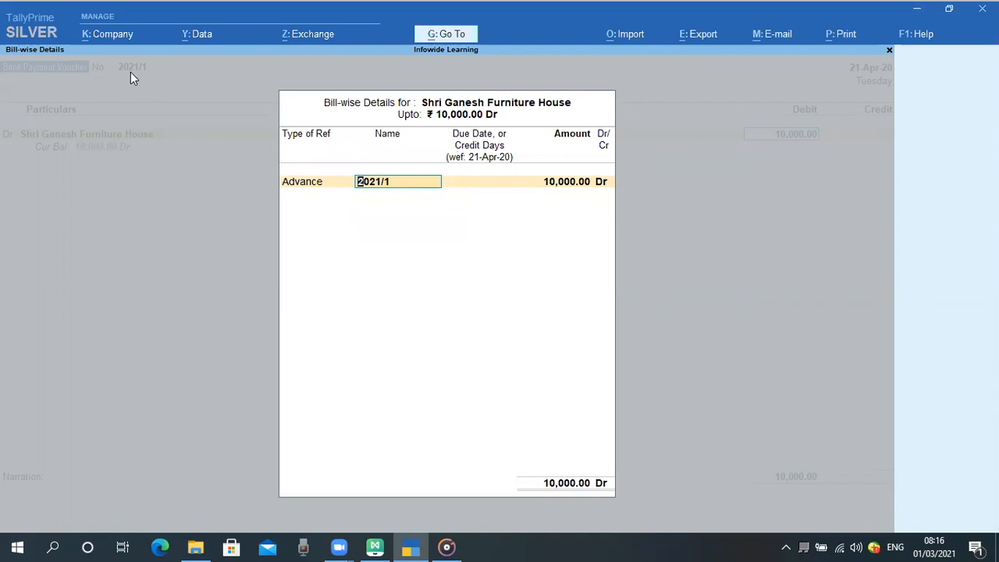
key("Return")
key("Return")
key("Return")
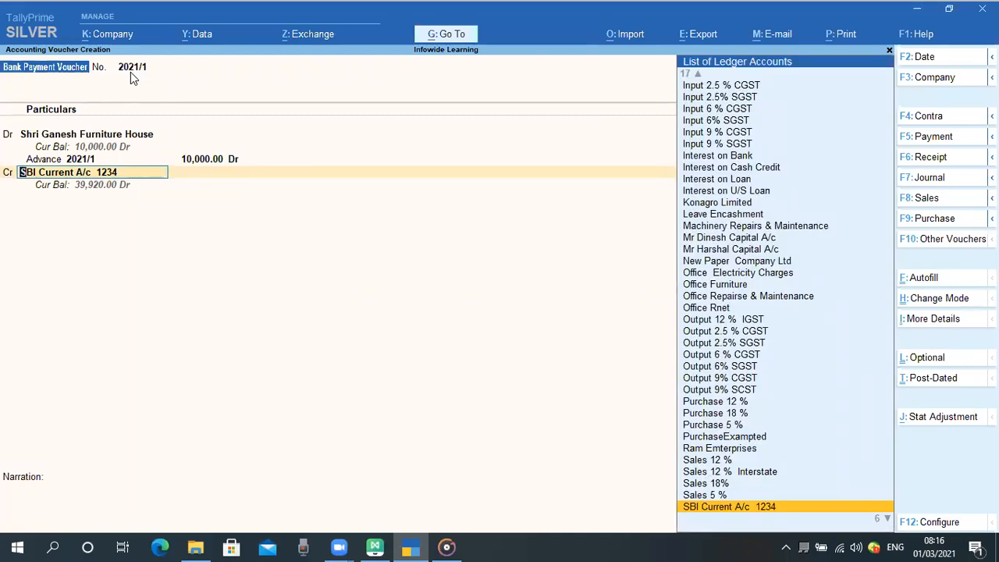
Credit the SBI Current A/c ledger 10,000 as an e-Fund Transfer, leaving the recipient's bank details blank
key("Return")
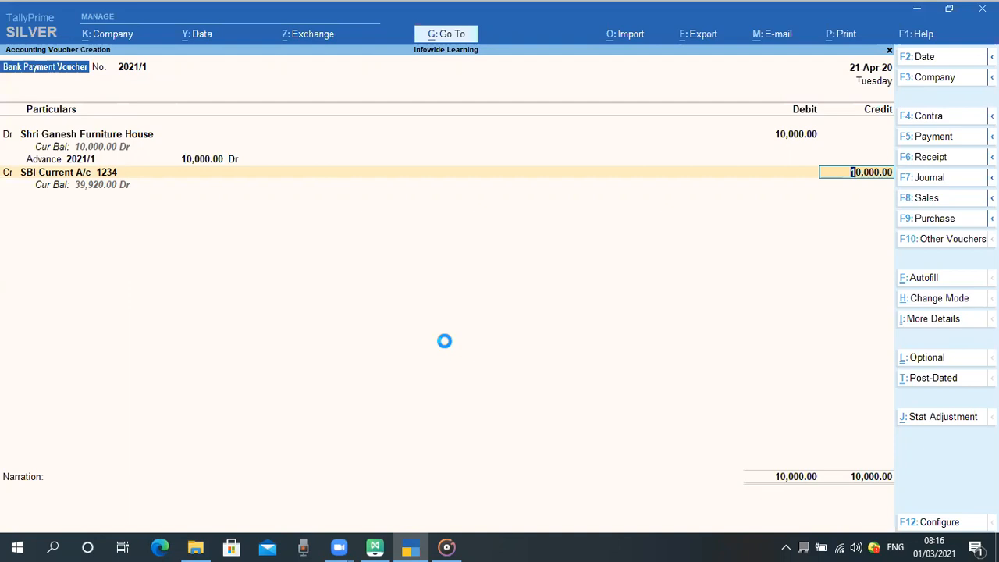
key("Return")
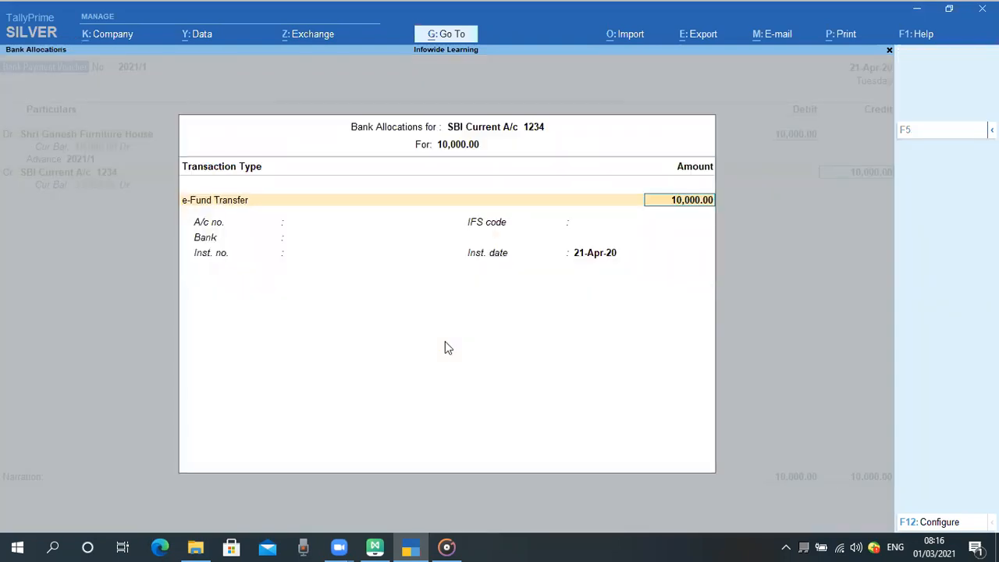
key("BackSpace")
key("Return")
key("Return")
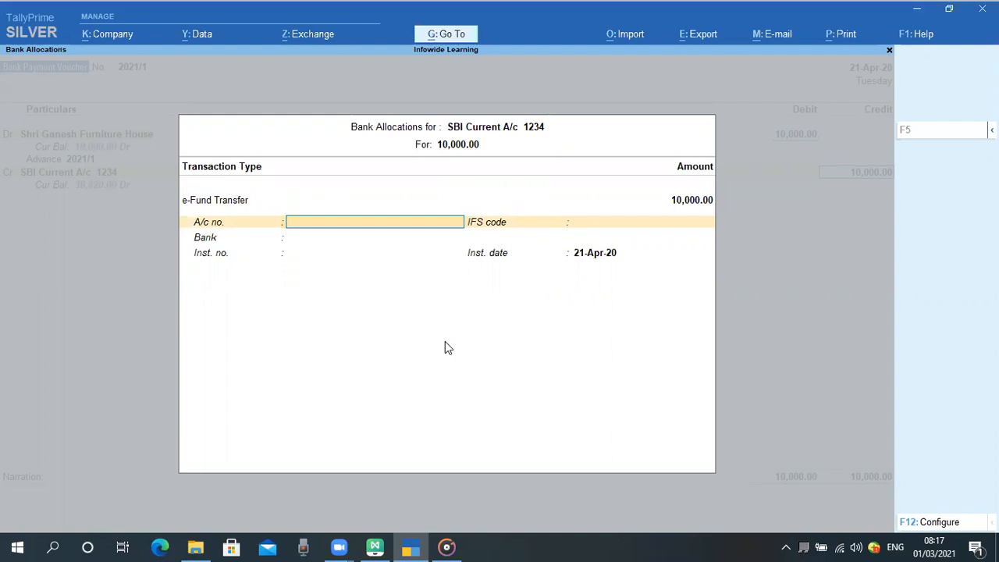
key("Return")
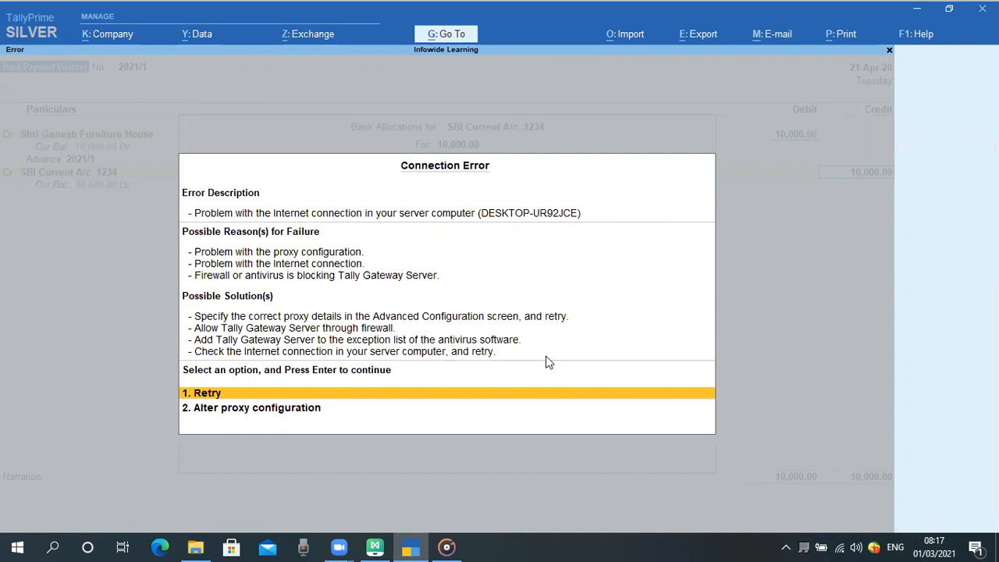
key("Return")
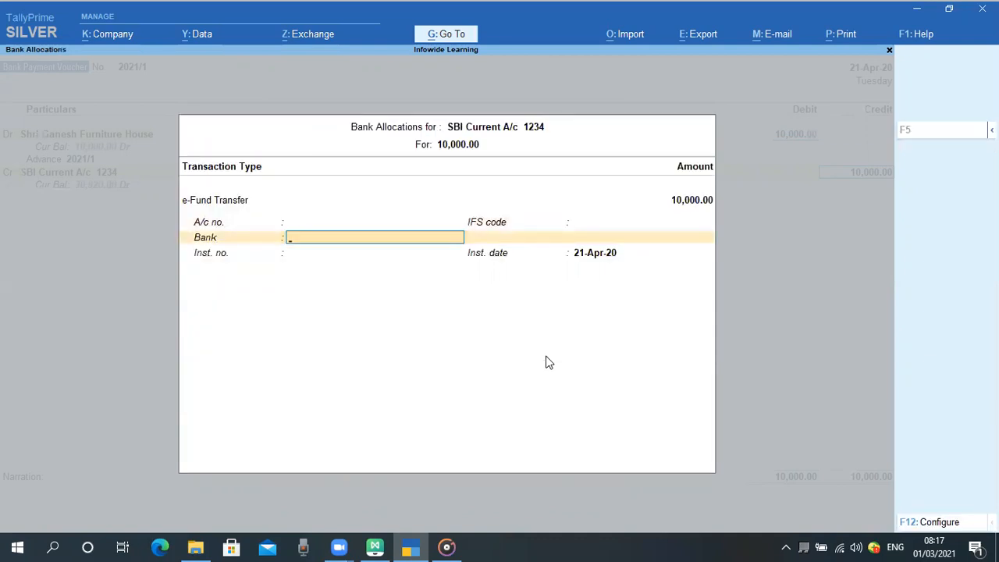
key("Return")
key("Return")
key("Return")
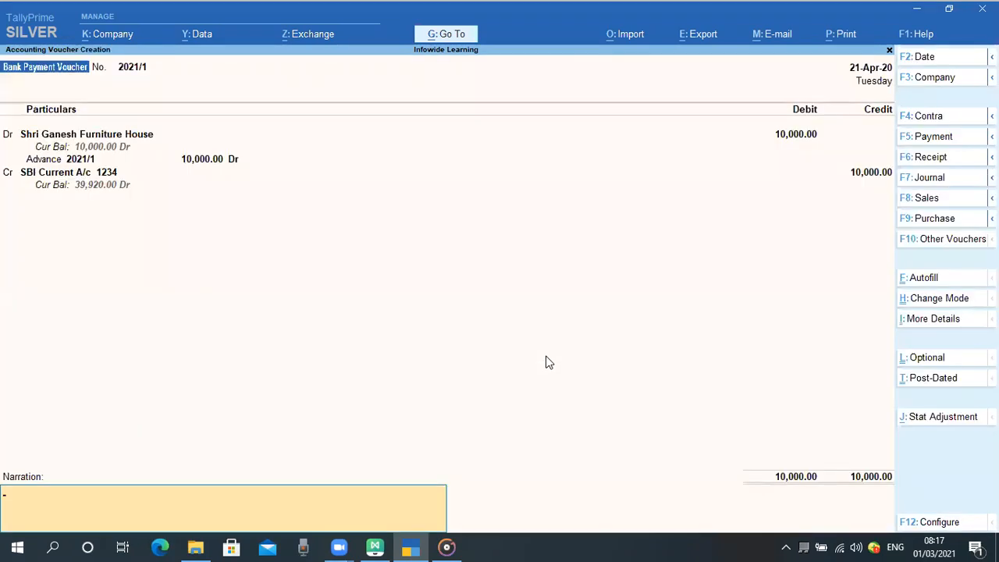
Enter the narration "Being Advance Payment to Shri ganesh Furniture" and save the Bank Payment Voucher
type("Being Advance Payment to Shri ganesh Furniture")
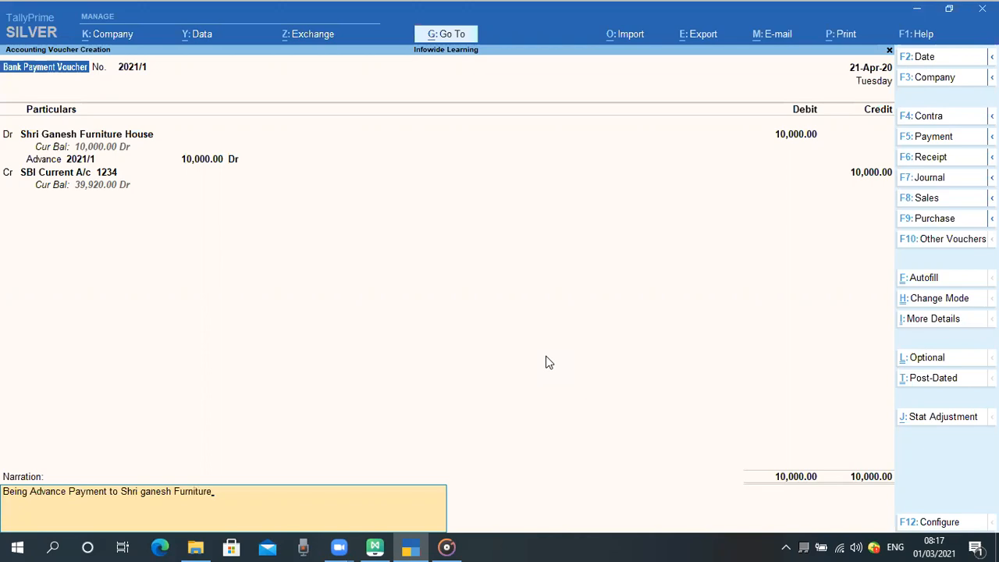
key("Return")
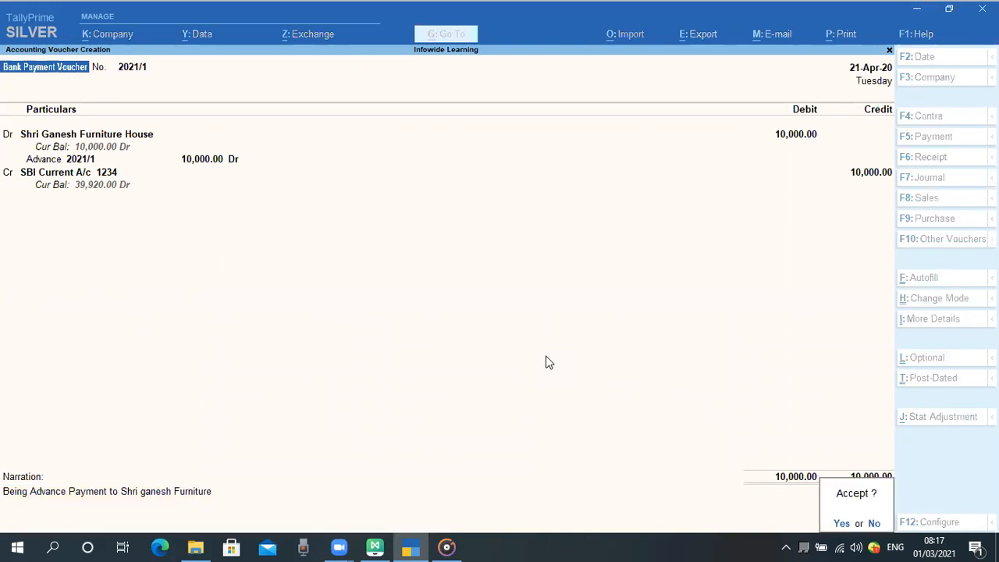
key("Return")
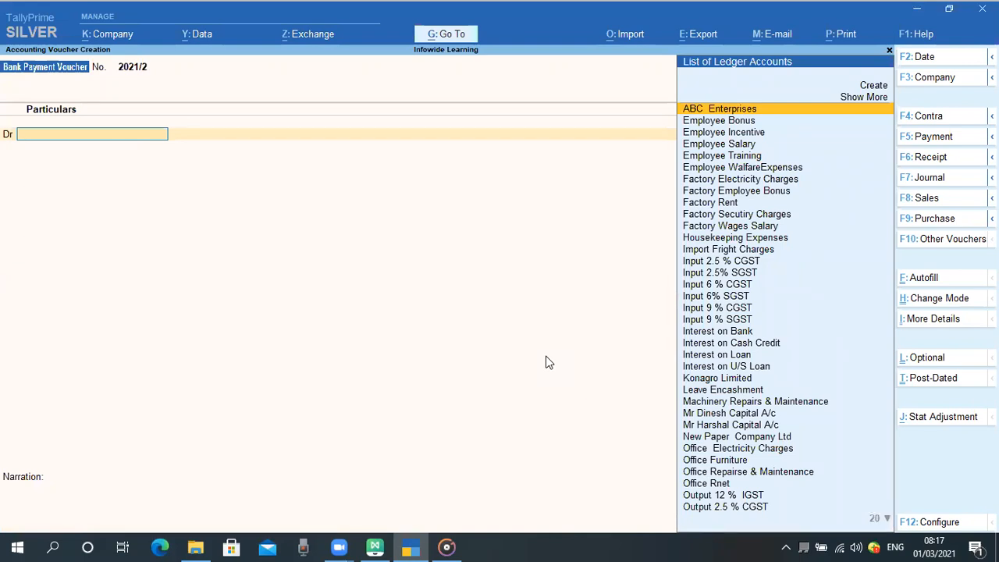
Leave voucher creation and open the ledger vouchers report for Shri Ganesh Furniture House
key("Escape")
key("Escape")
key("Escape")
type("dalCash")
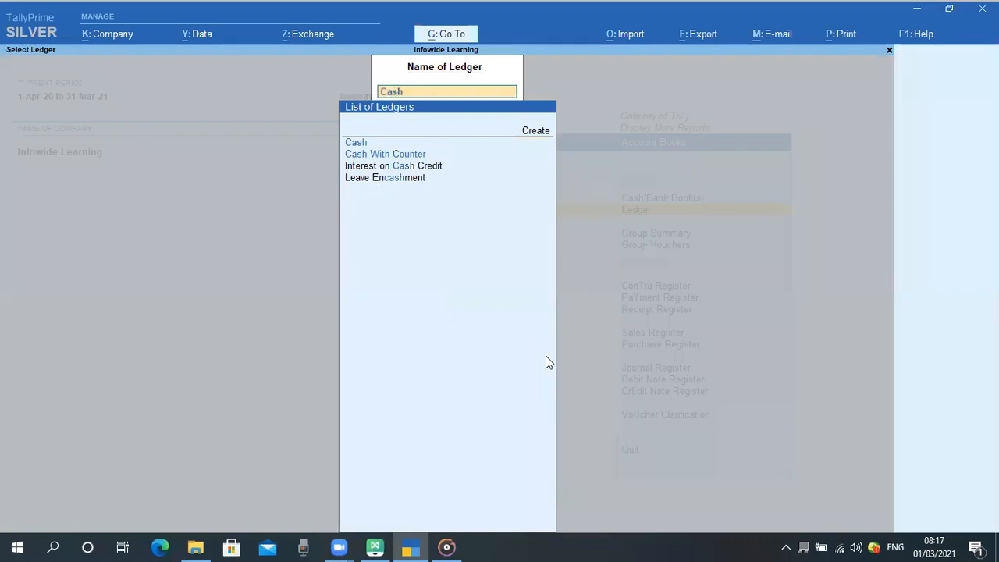
key("BackSpace")
key("BackSpace")
key("BackSpace")
key("BackSpace")
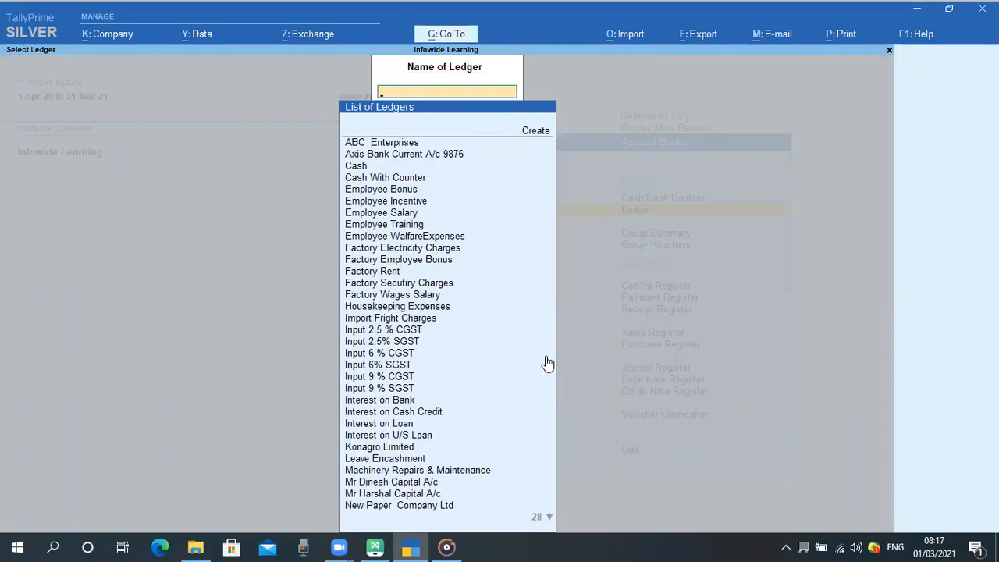
type("Shri")
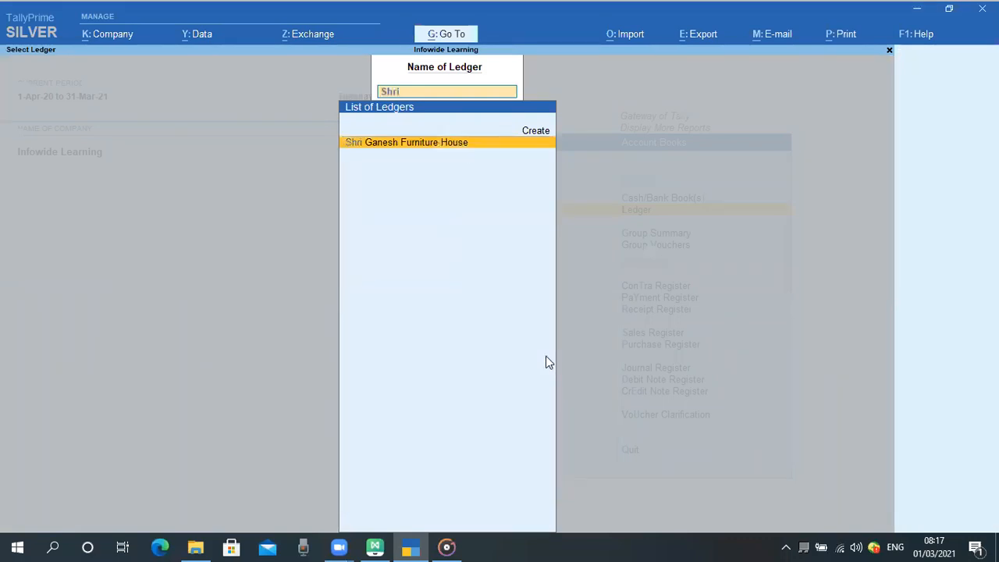
key("Return")
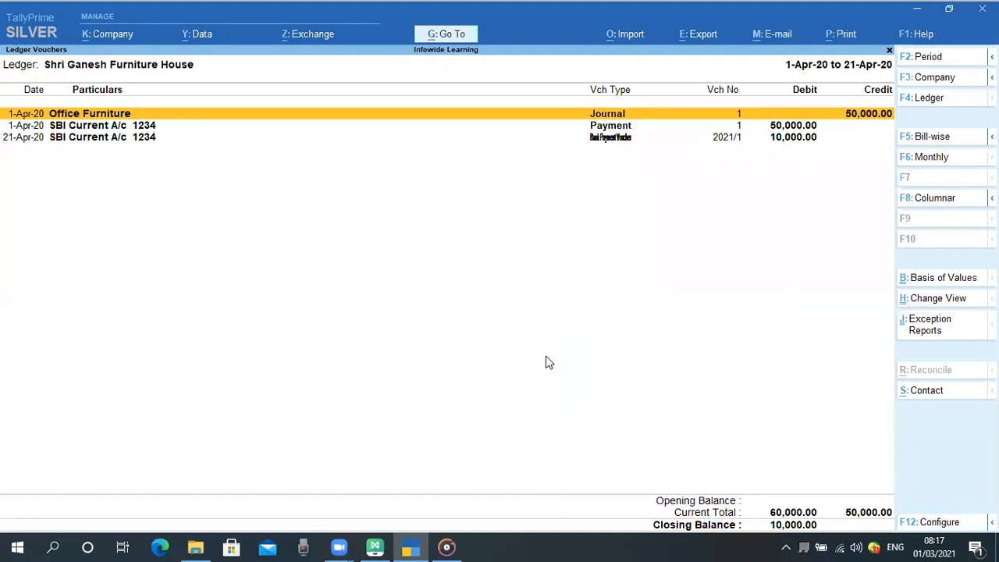
Examine the Bank Payment Voucher entry in the Shri Ganesh Furniture House ledger, and return to the Gateway of Tally
key("Down")
key("Down")
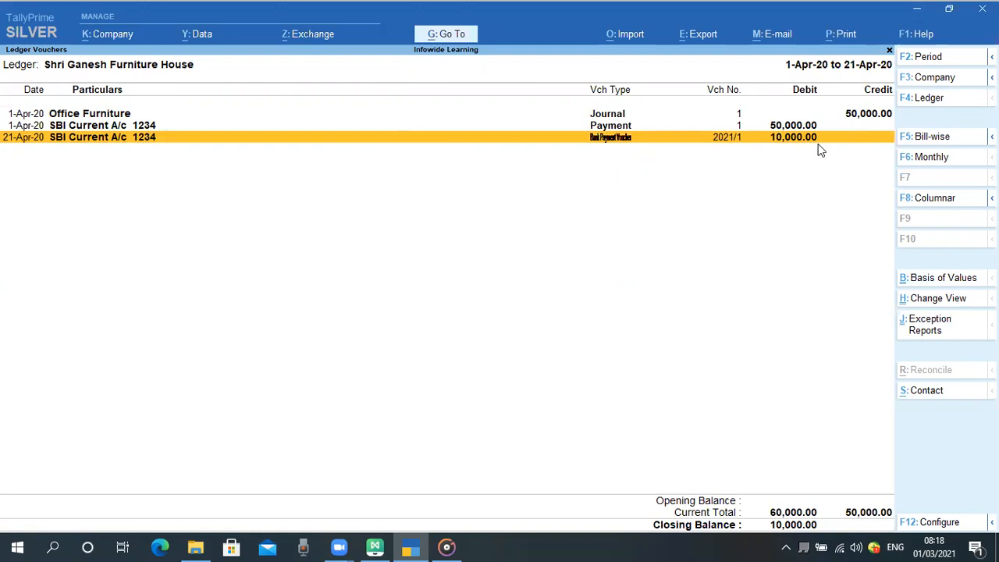
key("Escape")
key("Escape")
key("Escape")
key("Escape")
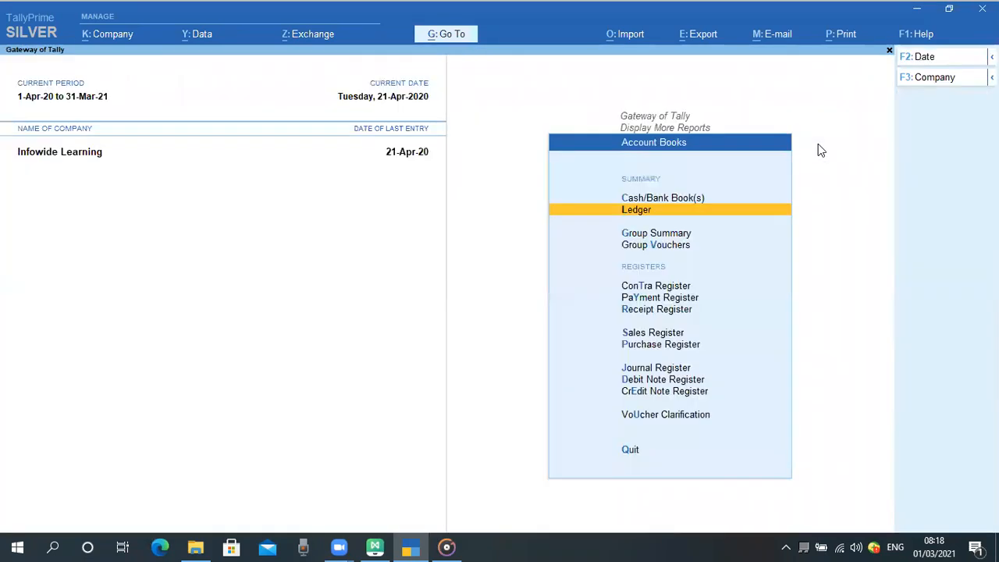
key("Escape")
key("Escape")
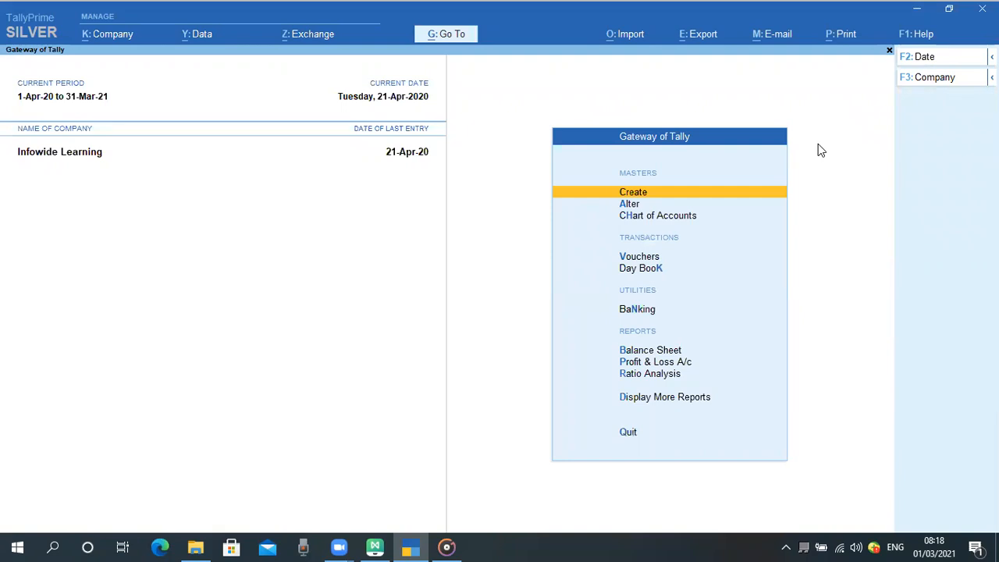
Open the Account Books reports from the additional display reports
key("Down")
key("Down")
key("Down")
key("Down")
key("Down")
key("Down")
key("Down")
key("Up")
key("Down")
key("Down")
key("Down")
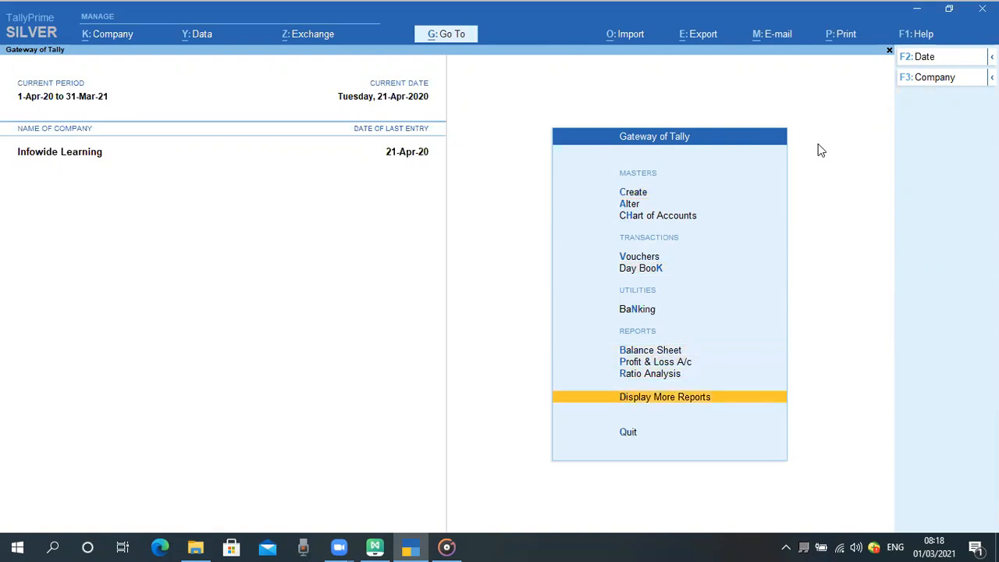
key("Return")
key("Down")
key("Down")
key("Down")
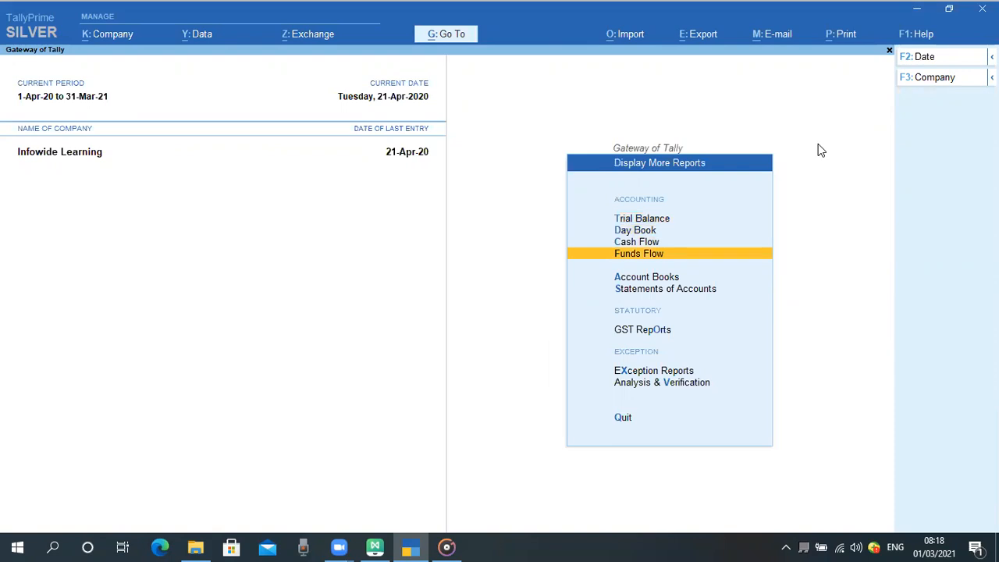
key("Down")
key("Down")
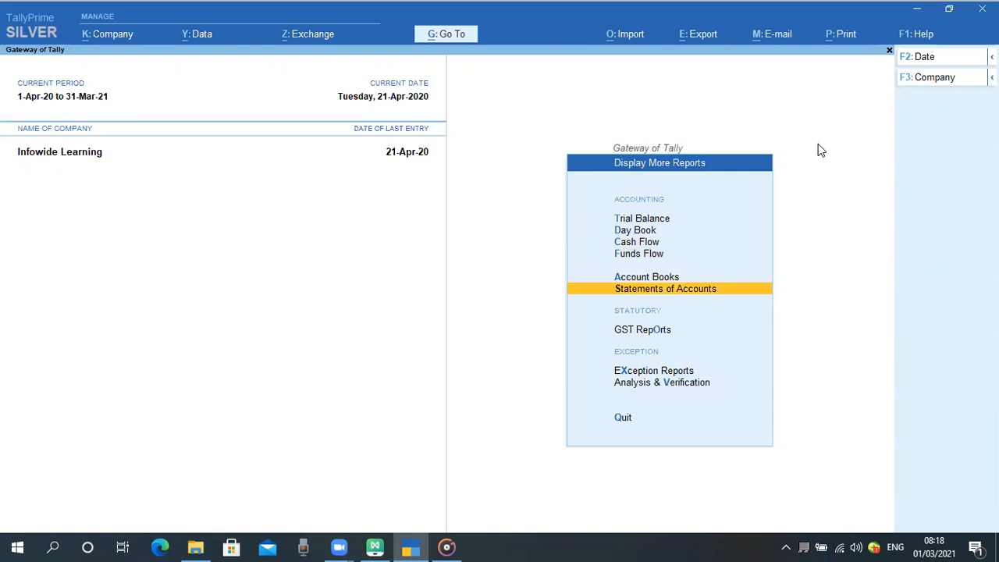
key("Return")
key("Escape")
key("Up")
key("Return")
Open the Payment Register and list its April 2020 vouchers
key("Down")
key("Down")
key("Down")
key("Down")
key("Down")
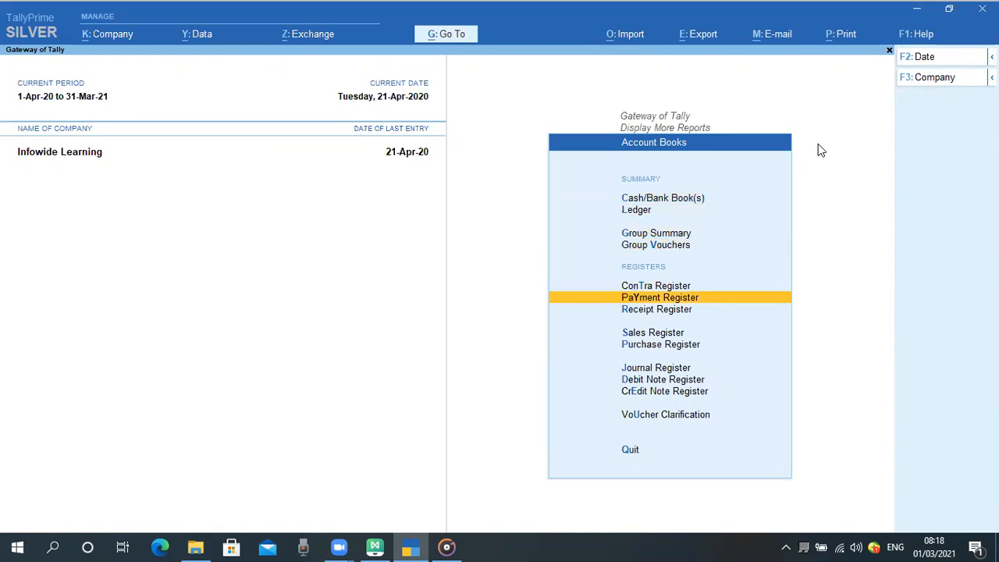
key("Return")
key("Return")
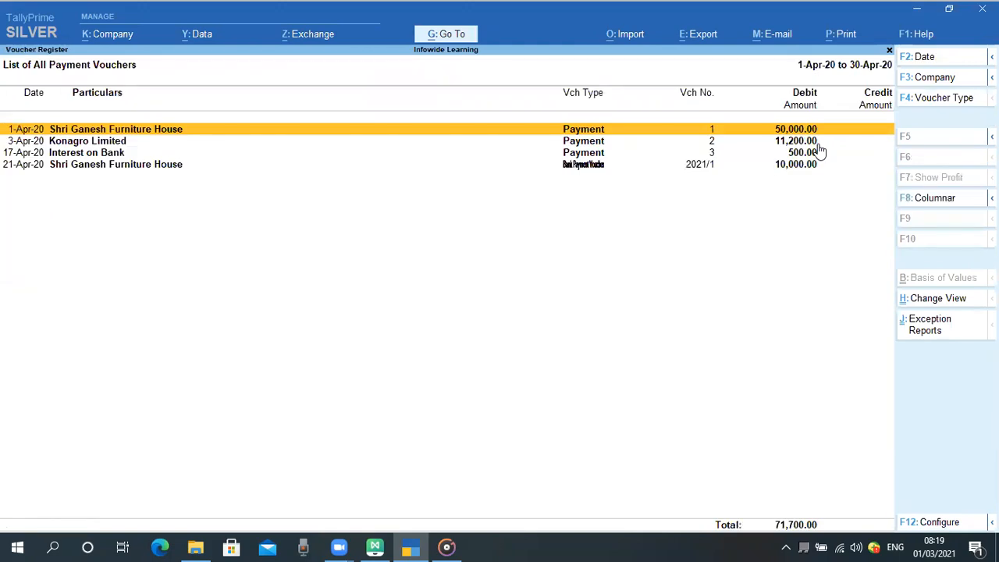
Compare the standard Payment entries with the Bank Payment Voucher entry in the April list, and return to Account Books
key("Down")
key("Down")
key("Down")
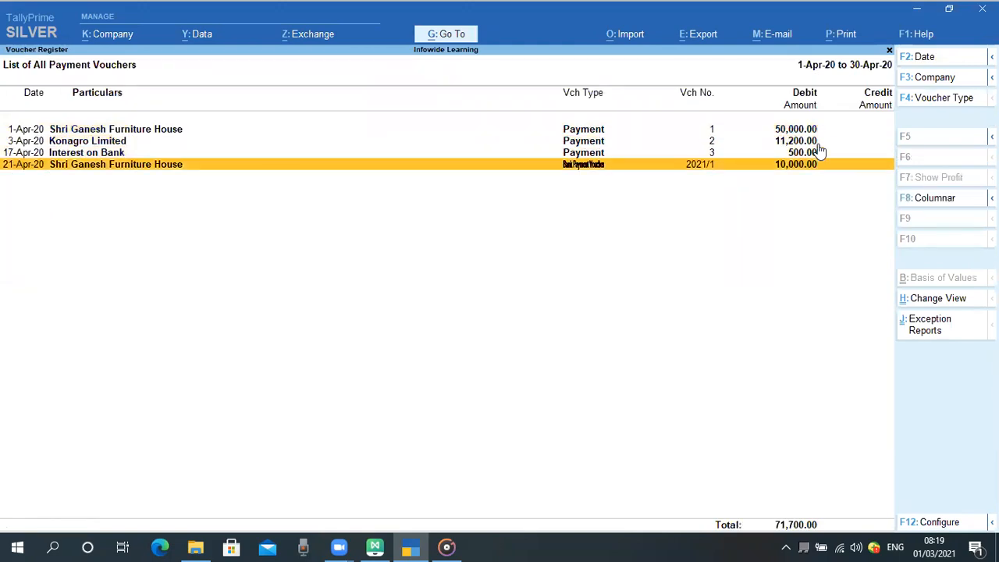
key("Up")
key("Up")
key("Up")
key("Down")
key("Down")
key("Down")
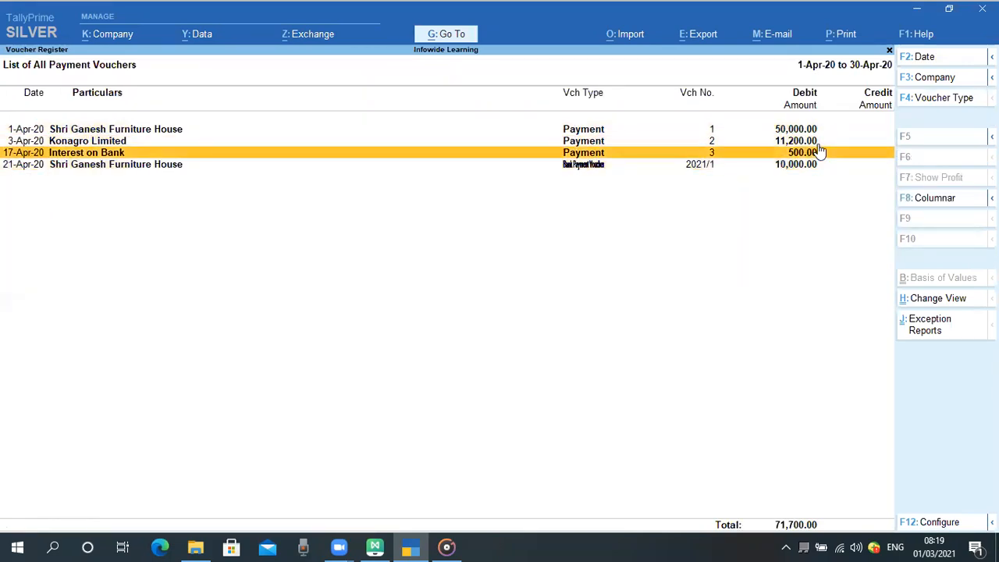
key("Up")
key("Up")
key("Up")
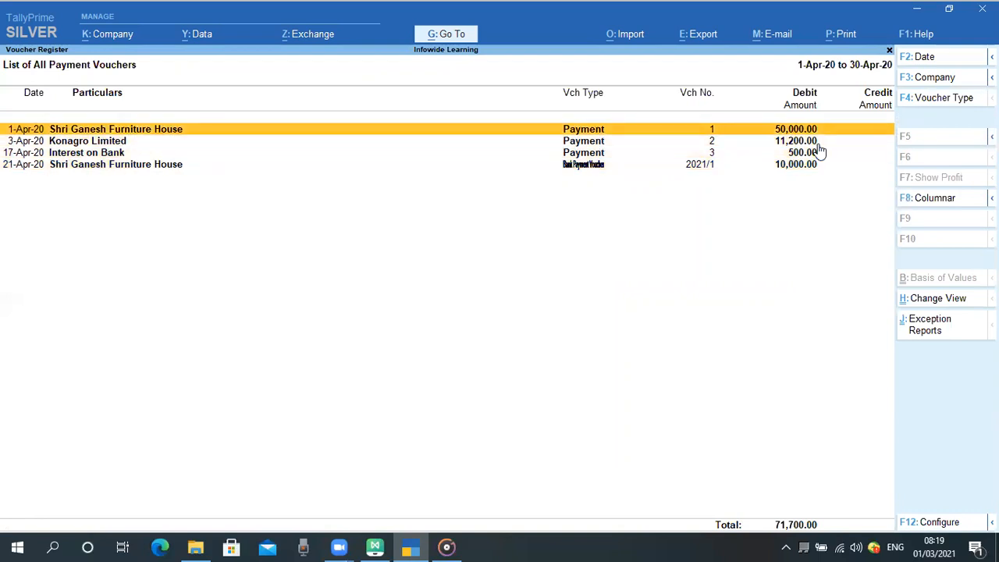
key("Down")
key("Down")
key("Down")
key("Up")
key("Down")
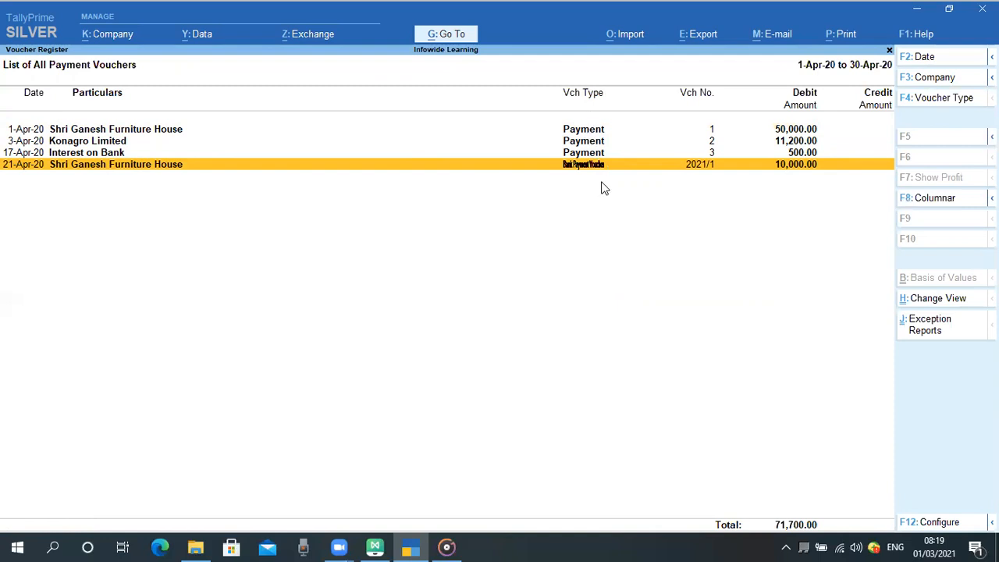
key("Escape")
key("Escape")
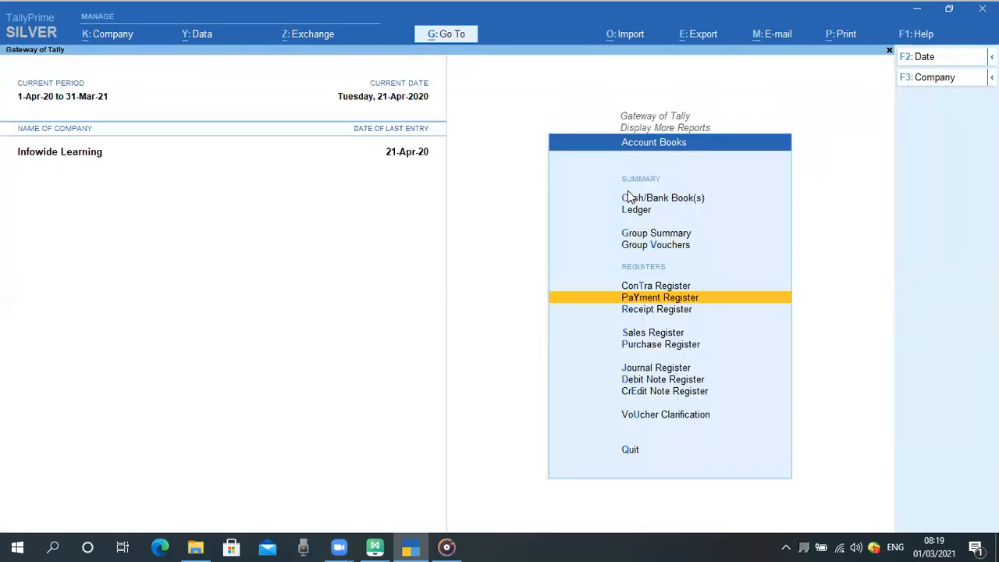
Reopen the list of April 2020 payment vouchers in the Payment Register
key("Escape")
key("Escape")
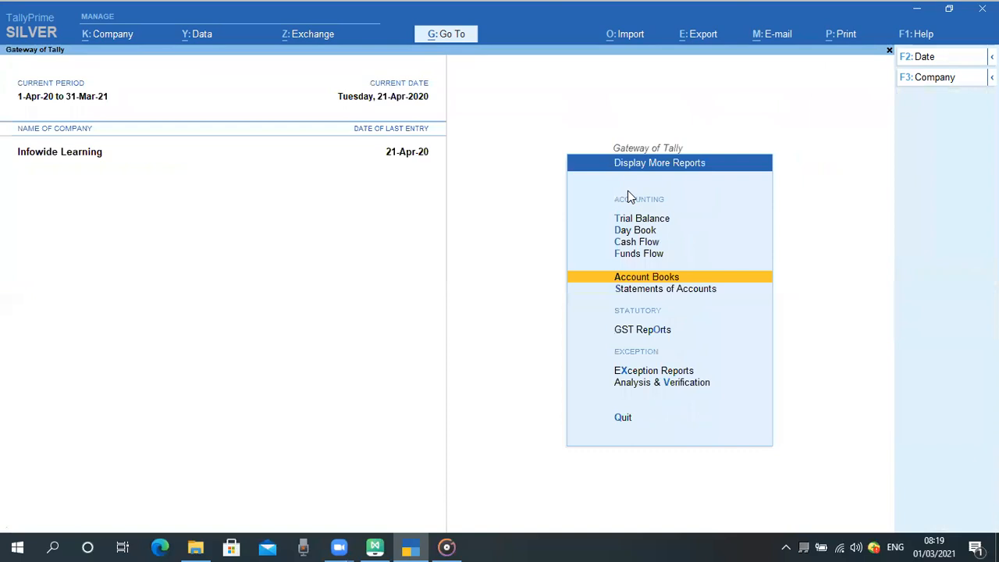
key("Return")
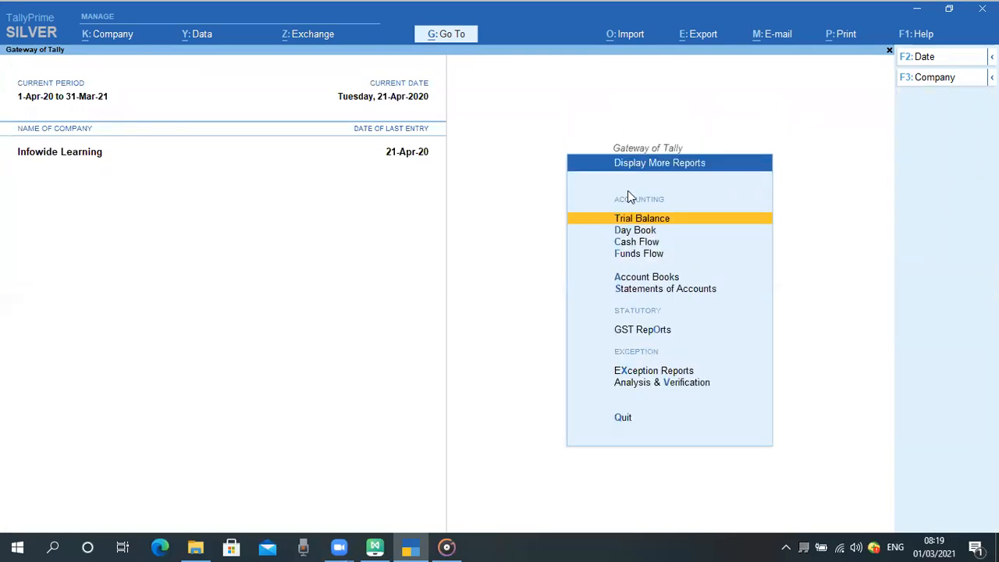
key("Down")
key("Down")
key("Down")
key("Down")
key("Down")
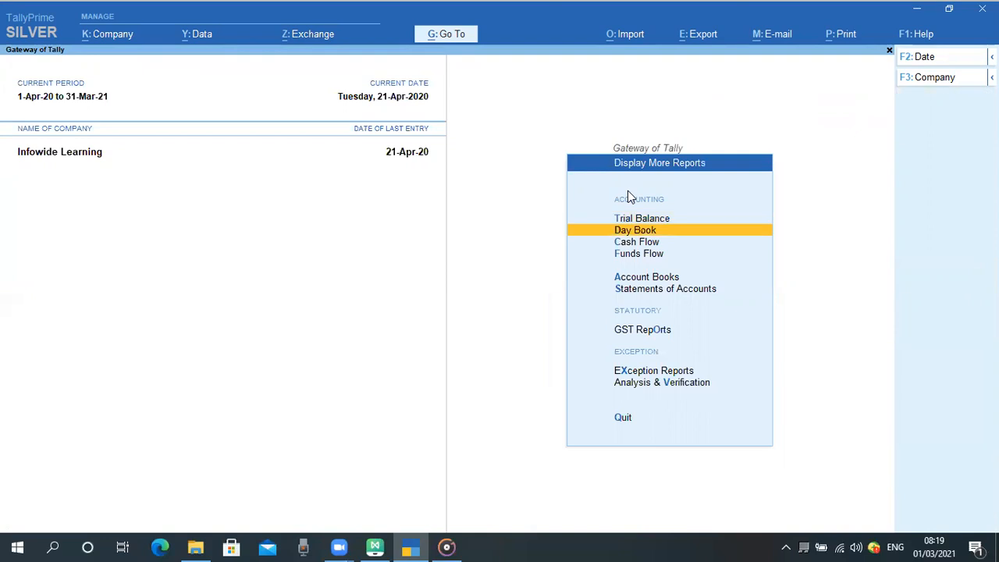
key("Up")
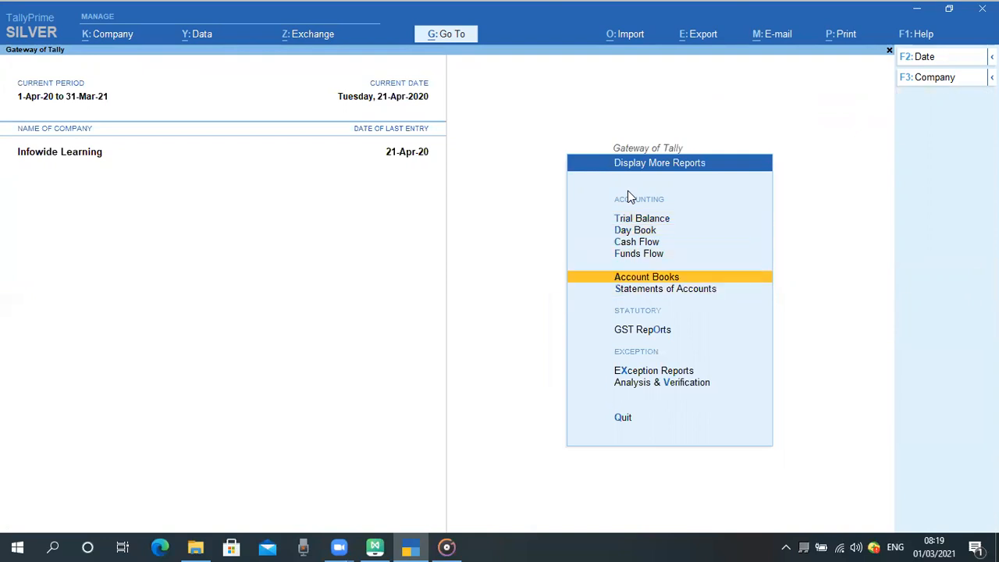
key("Return")
key("Down")
key("Down")
key("Down")
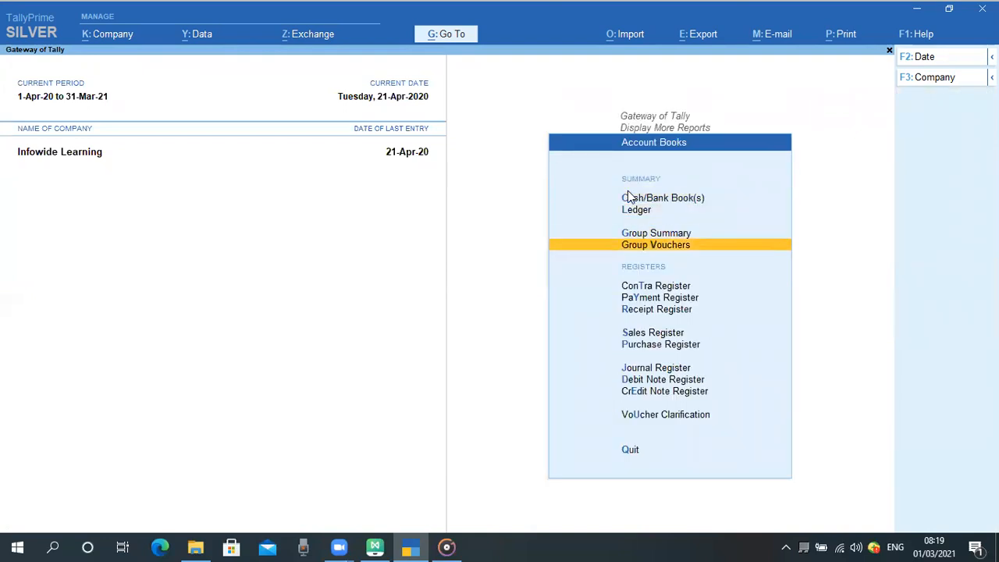
key("Down")
key("Down")
key("Down")
key("Up")
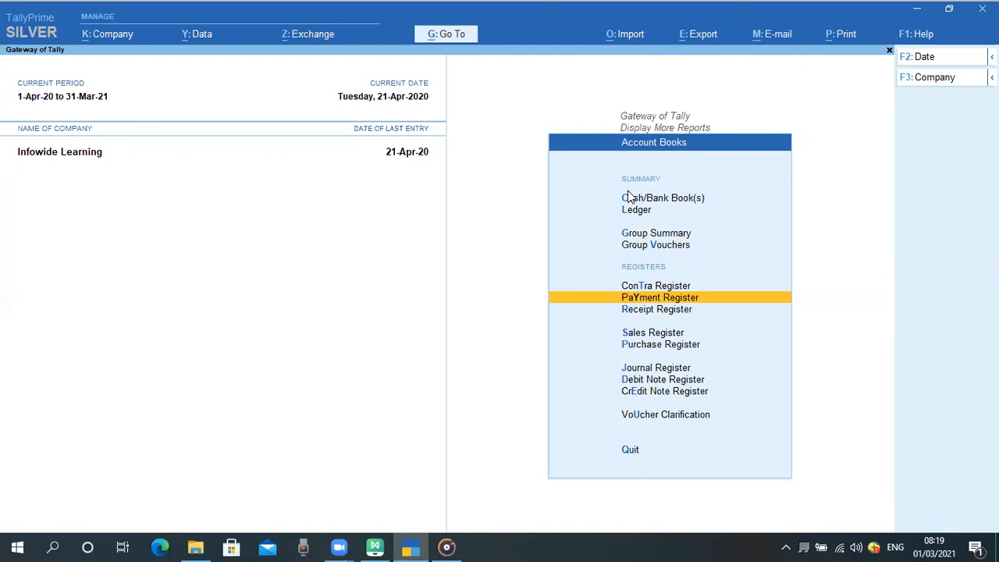
key("Return")
key("Return")
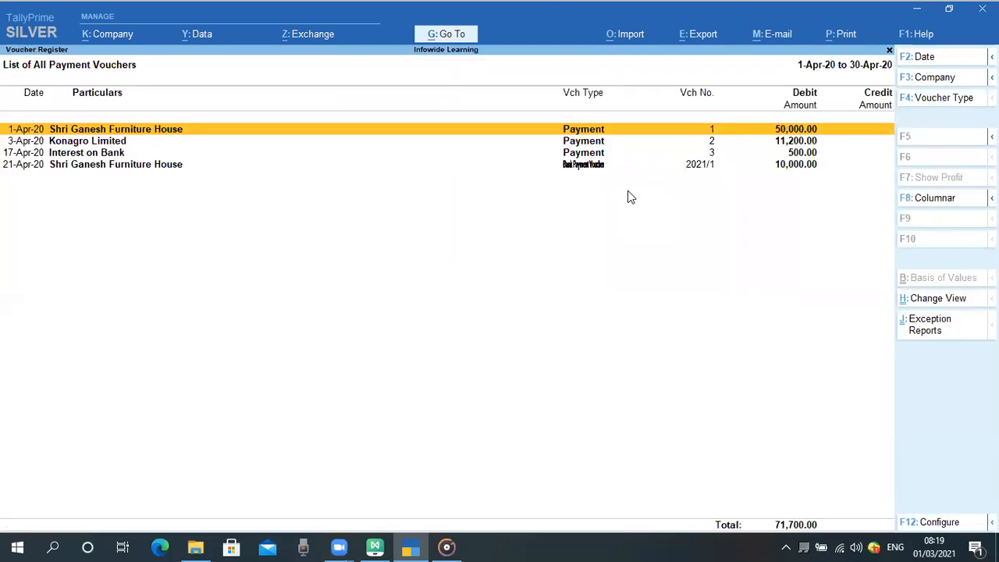
Check the 21-Apr-20 Bank Payment Voucher entry in the payment list, and close the register
key("Down")
key("Down")
key("Down")
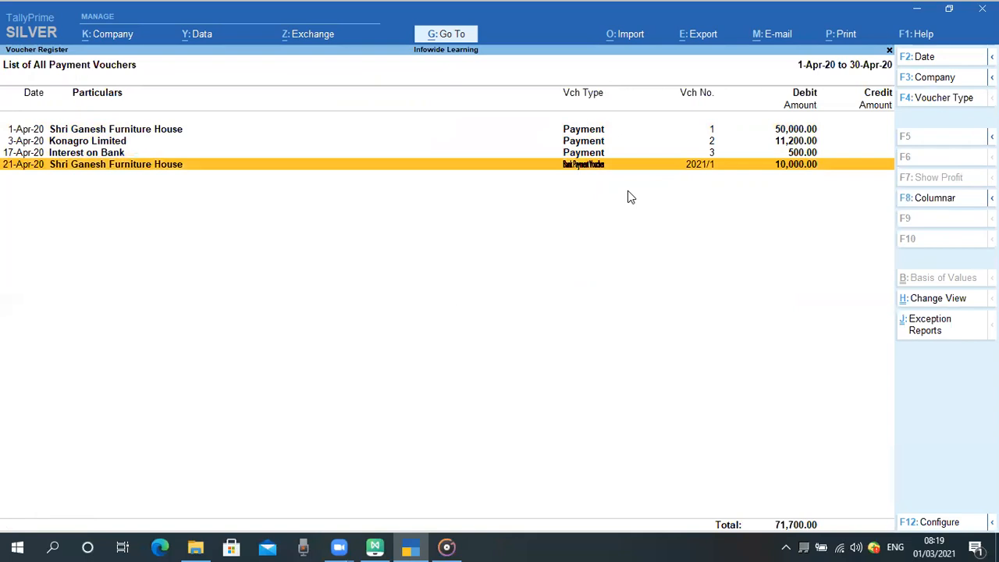
key("Escape")
key("Escape")
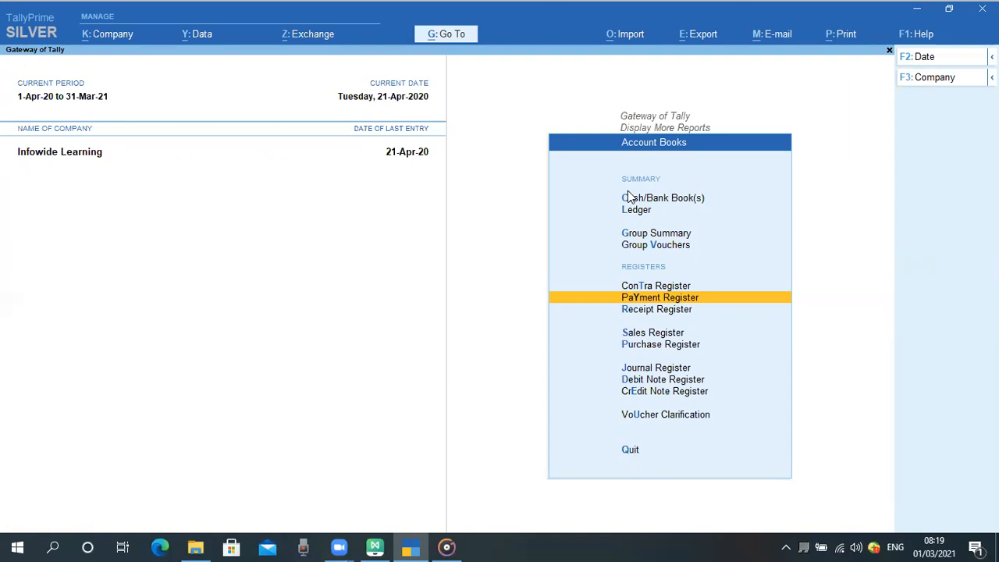
key("Up")
key("Up")
key("Return")
key("Escape")
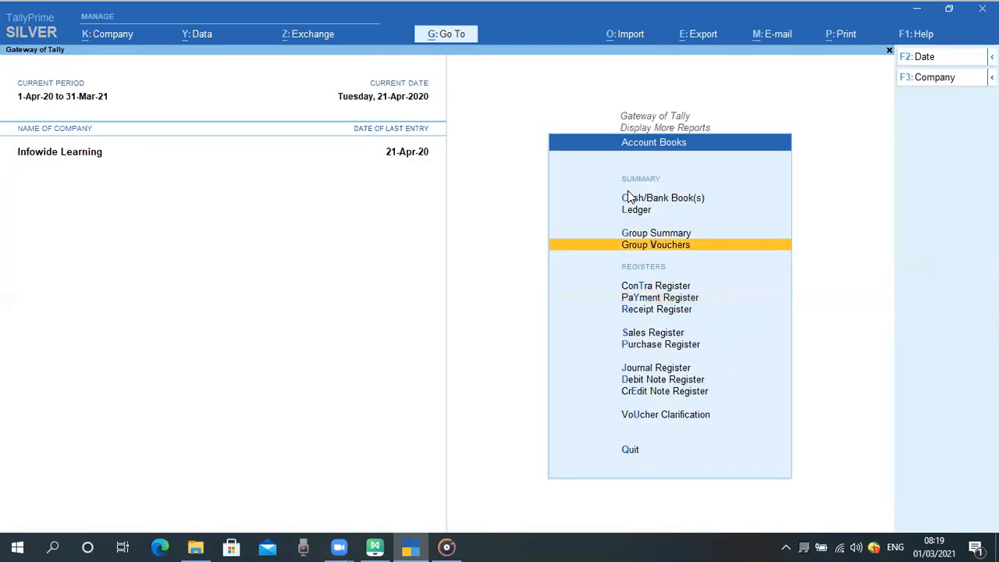
key("Return")
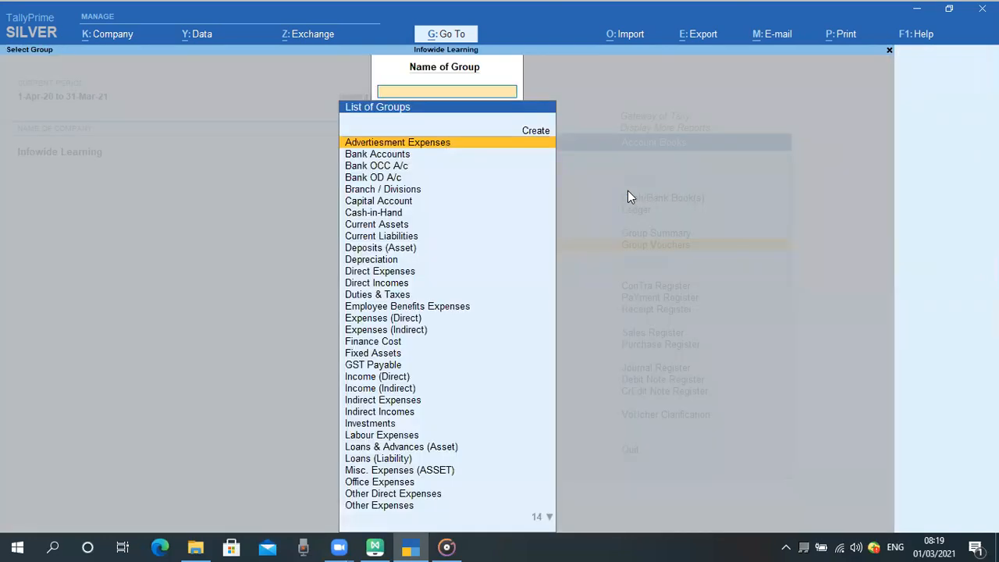
type("Ban")
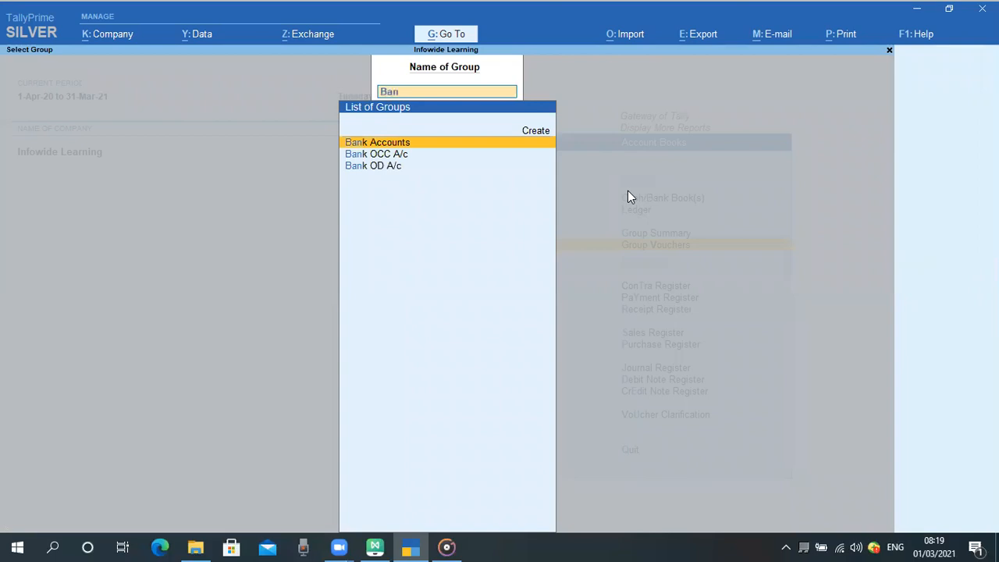
key("BackSpace")
key("BackSpace")
key("BackSpace")
key("Escape")
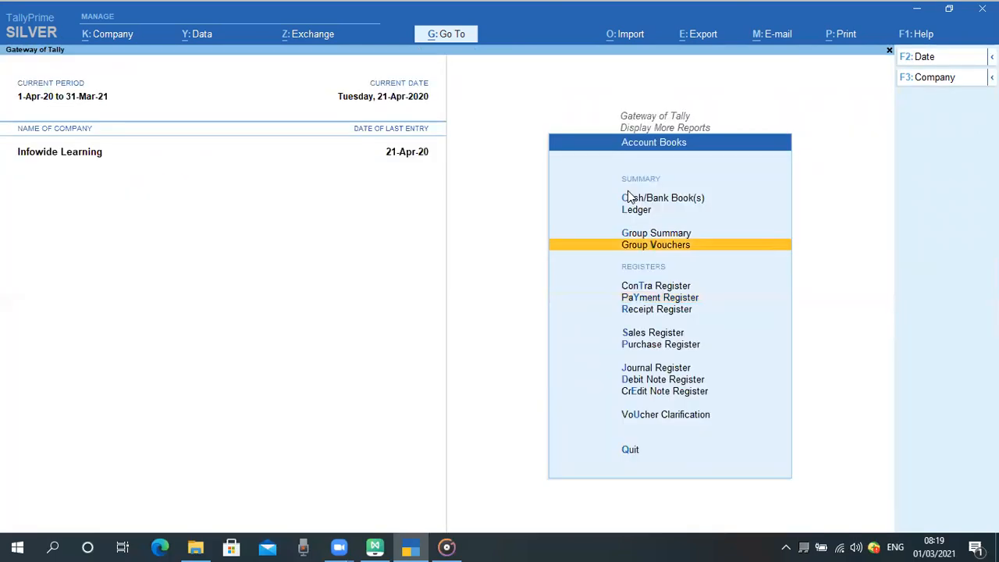
Leave the report menus and return to the Gateway of Tally
key("Escape")
key("Escape")
key("Escape")
key("Escape")
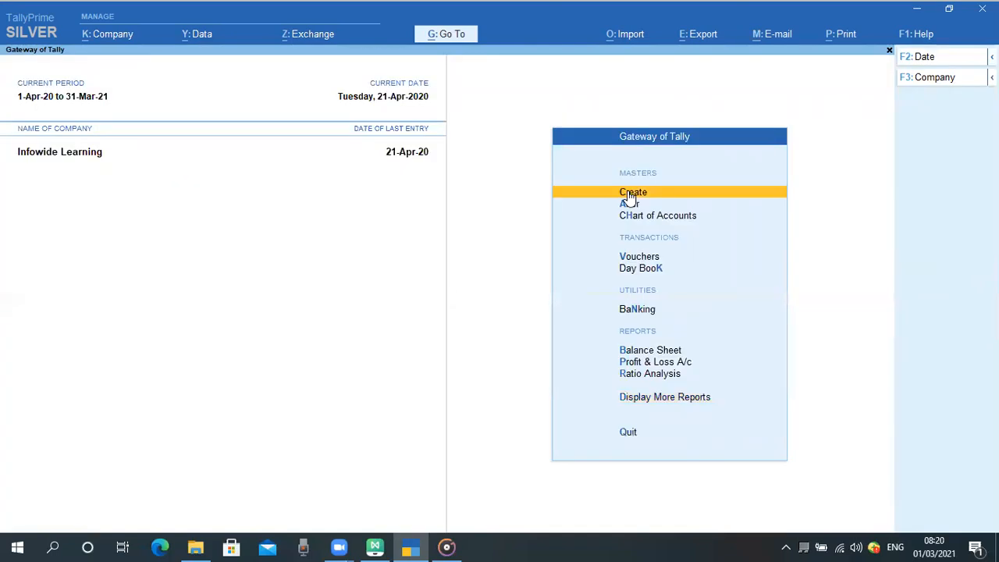